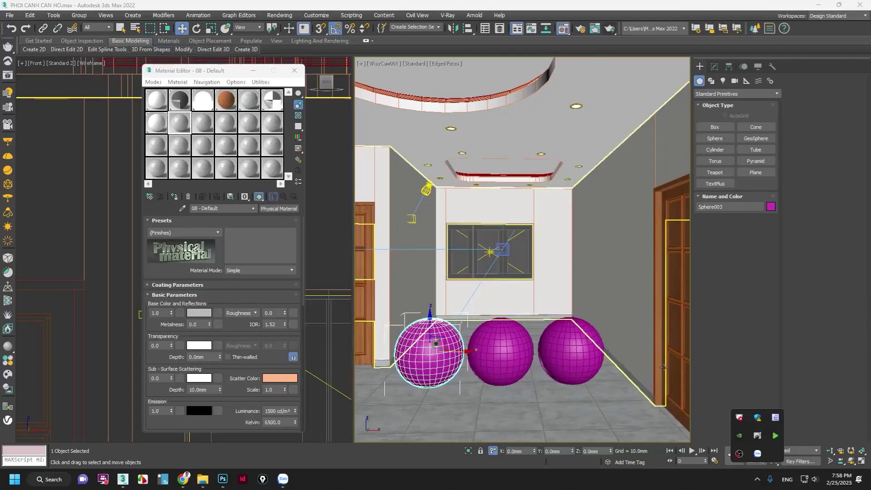
# Change an empty slot's material type from Physical Material to VRayMtl (19 - Default).
pyautogui.click(425, 359)
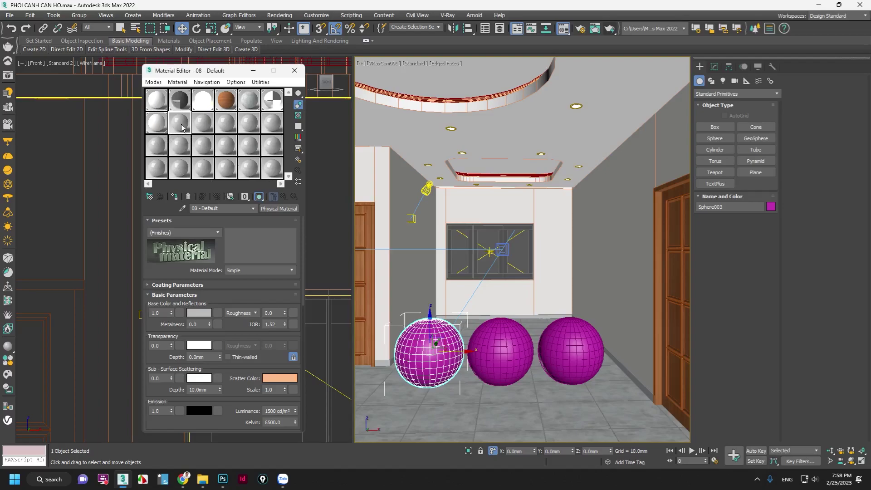
pyautogui.click(160, 171)
pyautogui.click(286, 208)
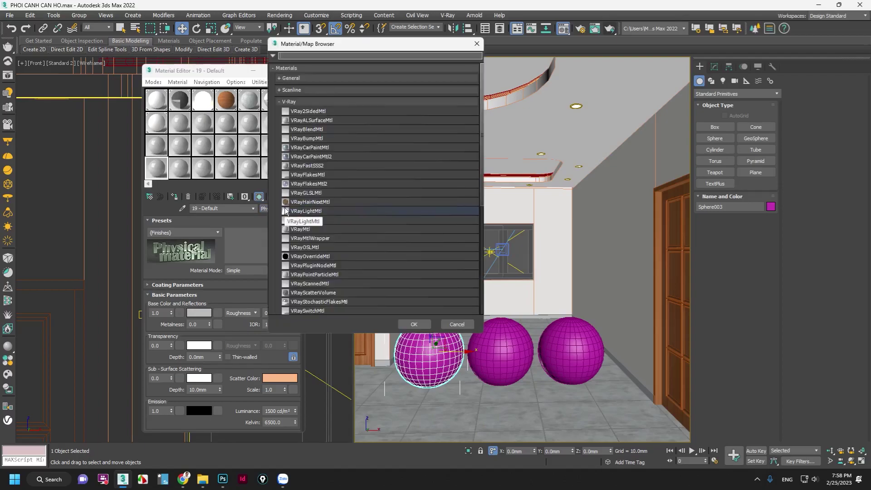
pyautogui.click(300, 229)
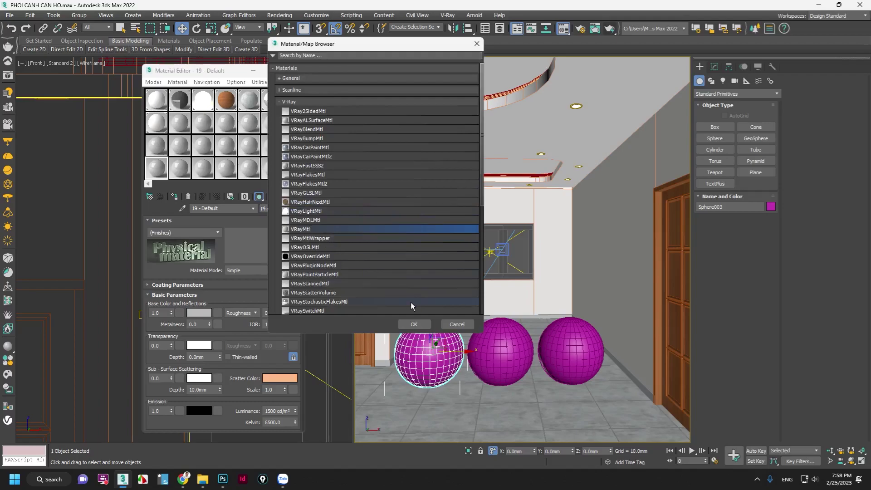
pyautogui.click(415, 324)
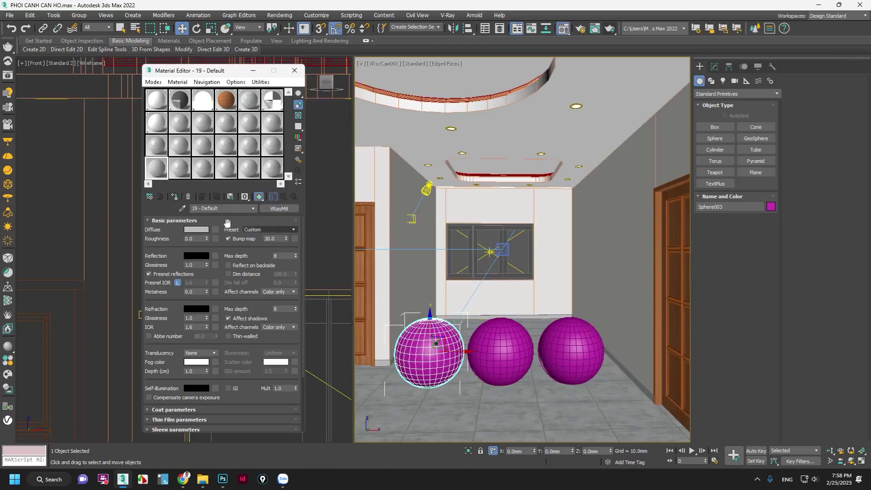
# Assign 19 - Default to the left sphere, use Default Shading, and set a light cyan diffuse.
pyautogui.click(175, 197)
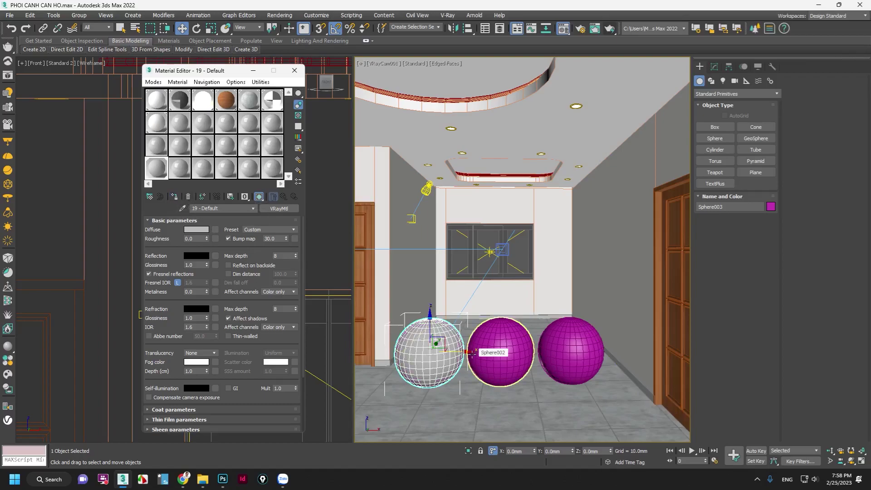
pyautogui.press('F4')
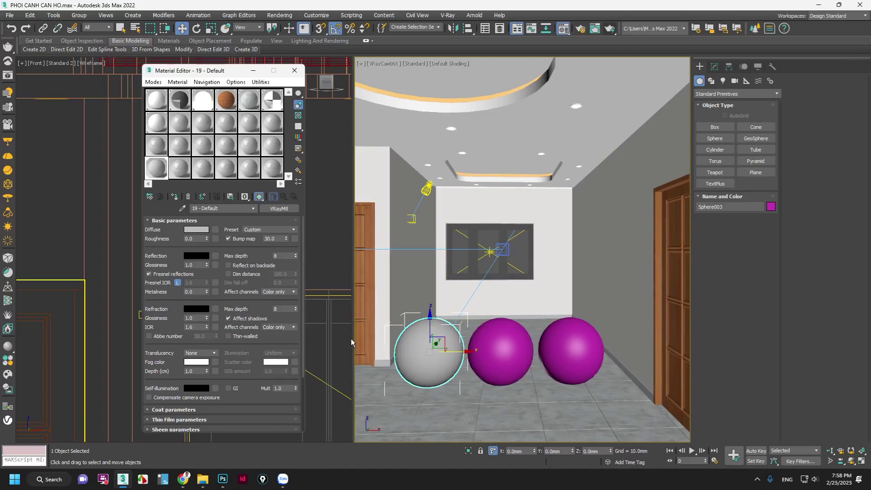
pyautogui.click(196, 230)
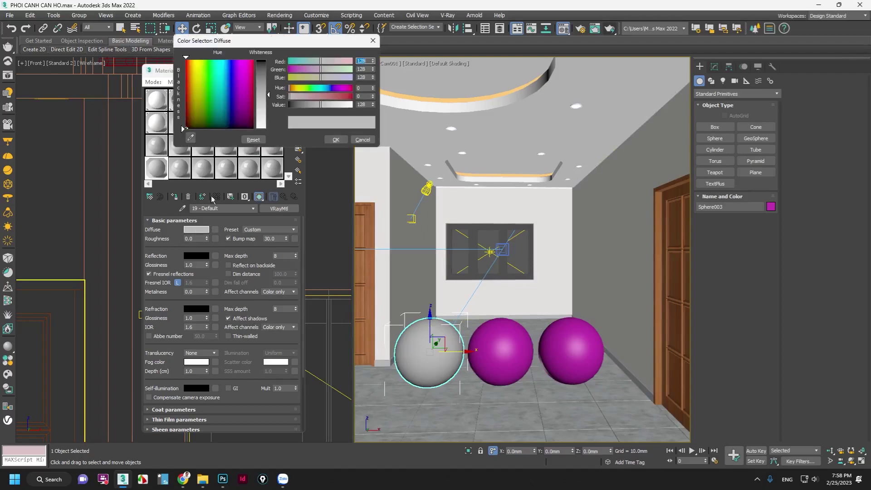
pyautogui.click(220, 94)
pyautogui.click(335, 139)
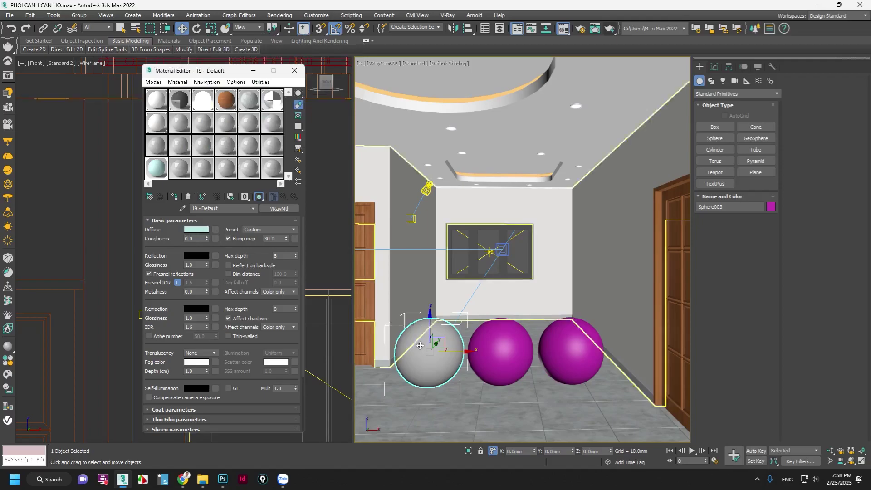
pyautogui.click(175, 197)
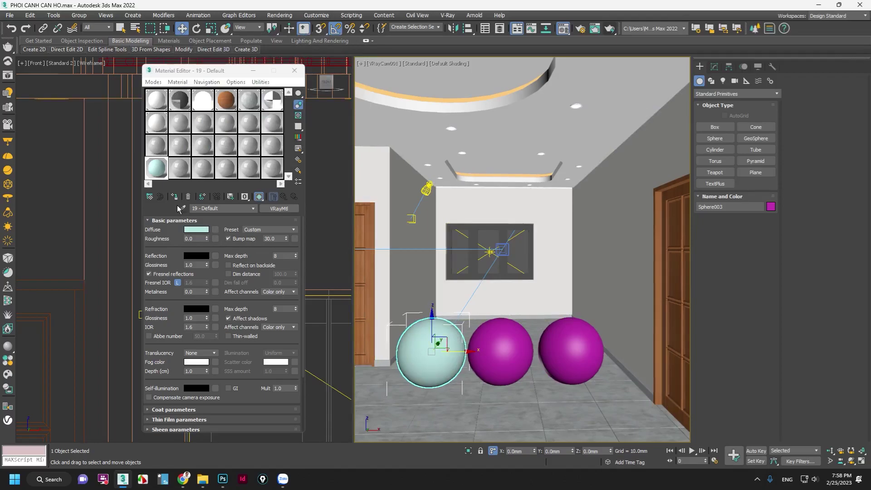
# Change the sphere's diffuse colour to a saturated orange and deselect it.
pyautogui.click(201, 232)
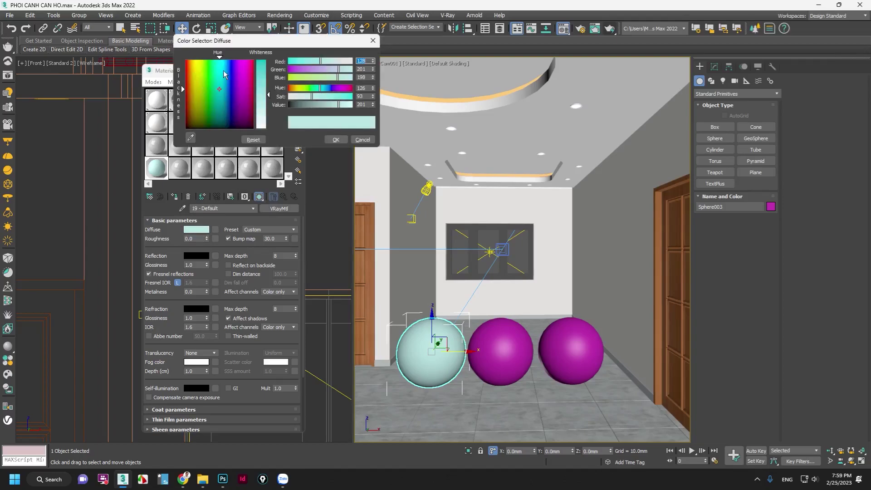
pyautogui.click(187, 61)
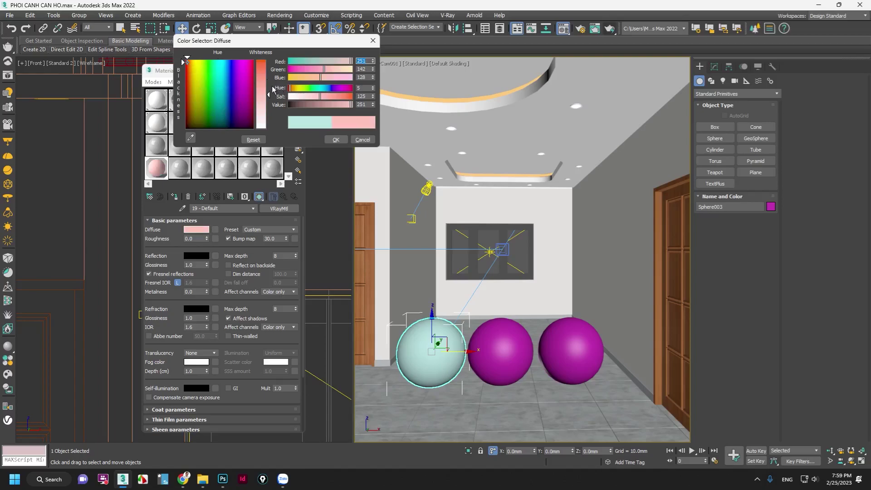
pyautogui.moveTo(274, 89); pyautogui.dragTo(272, 118)
pyautogui.click(335, 139)
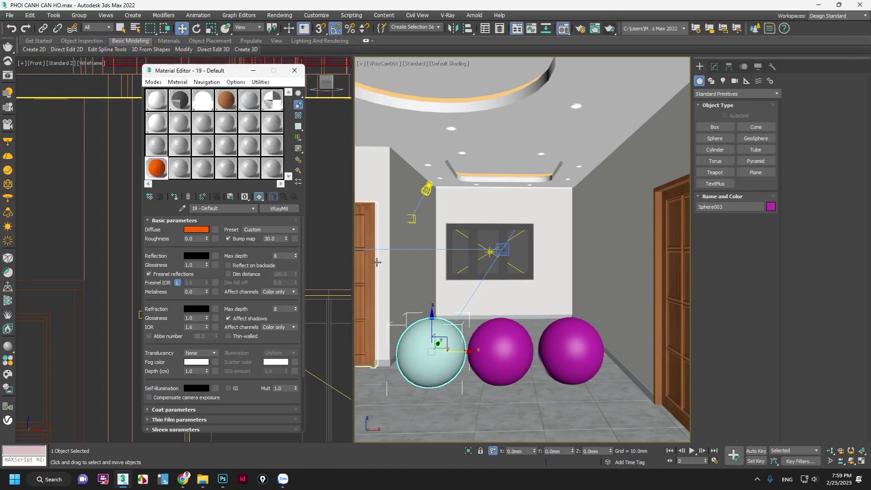
pyautogui.click(445, 302)
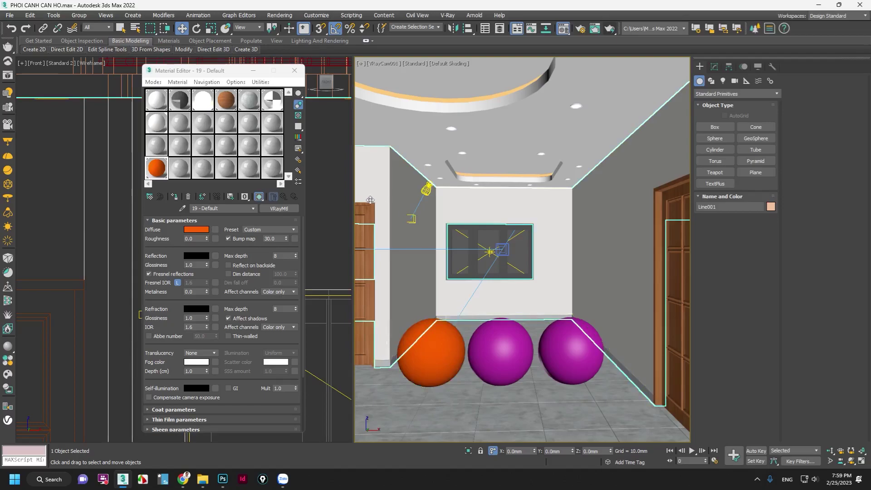
# Load terra.jpg from Data (E:) > Stone as a Bitmap in the diffuse map slot.
pyautogui.click(216, 229)
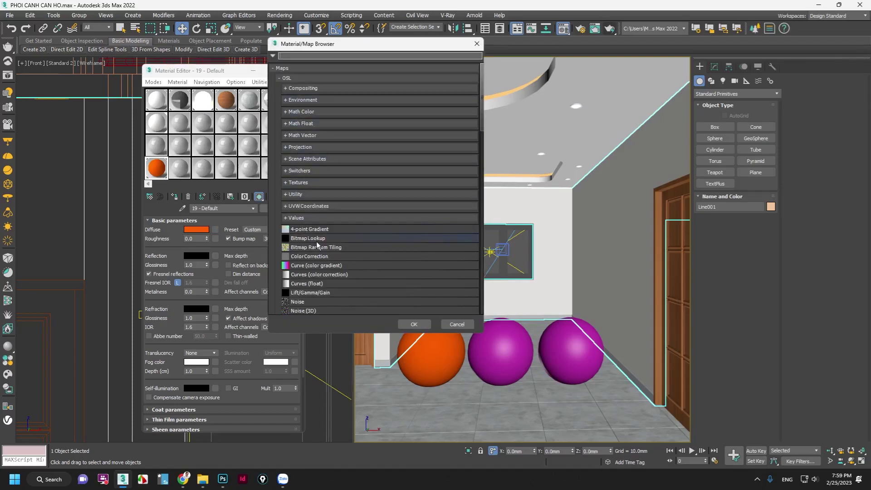
pyautogui.scroll(-1, 316, 248)
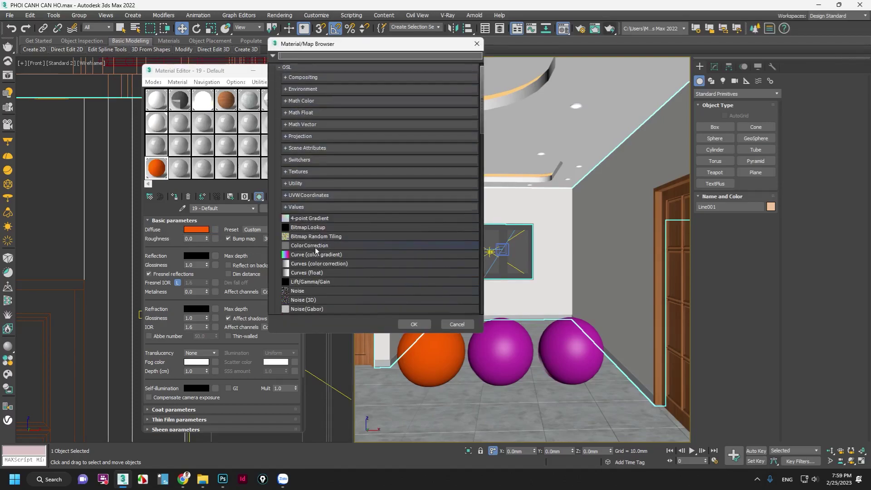
pyautogui.scroll(-2, 314, 247)
pyautogui.scroll(-3, 350, 257)
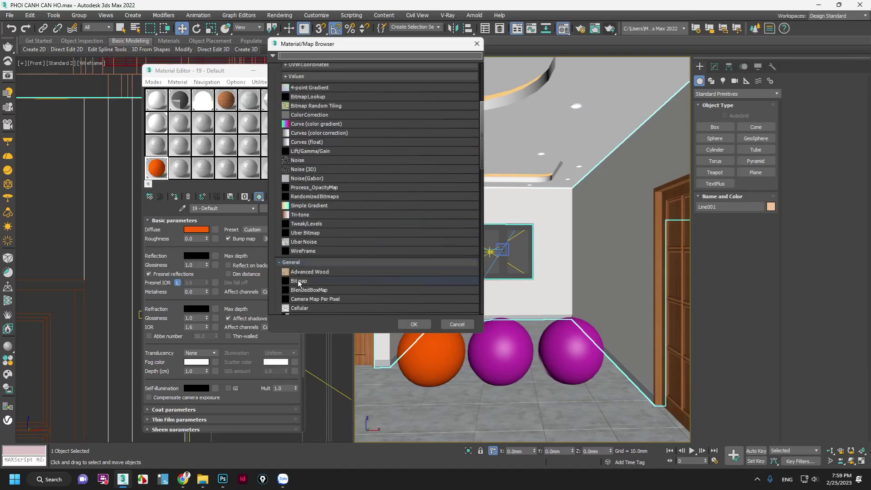
pyautogui.doubleClick(299, 281)
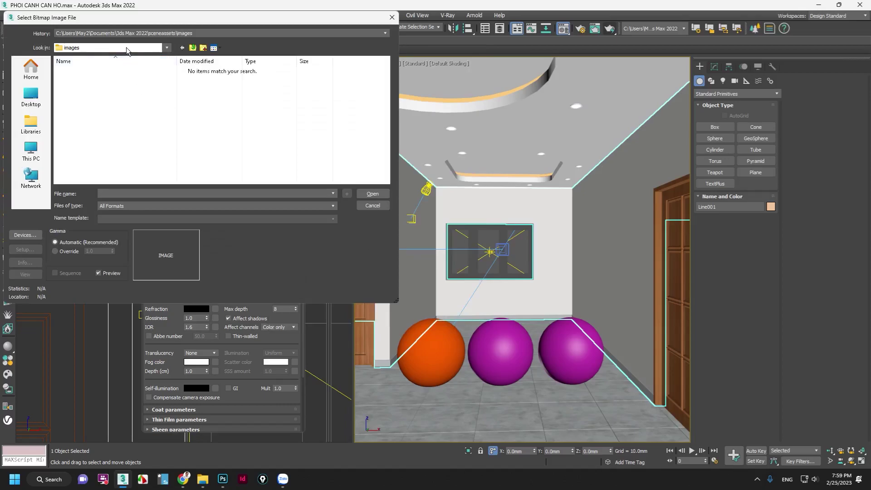
pyautogui.click(127, 49)
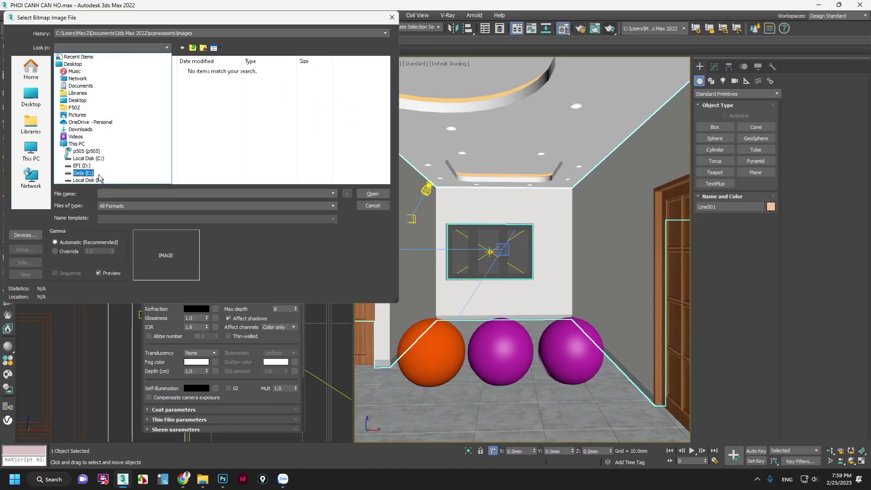
pyautogui.click(83, 173)
pyautogui.doubleClick(73, 154)
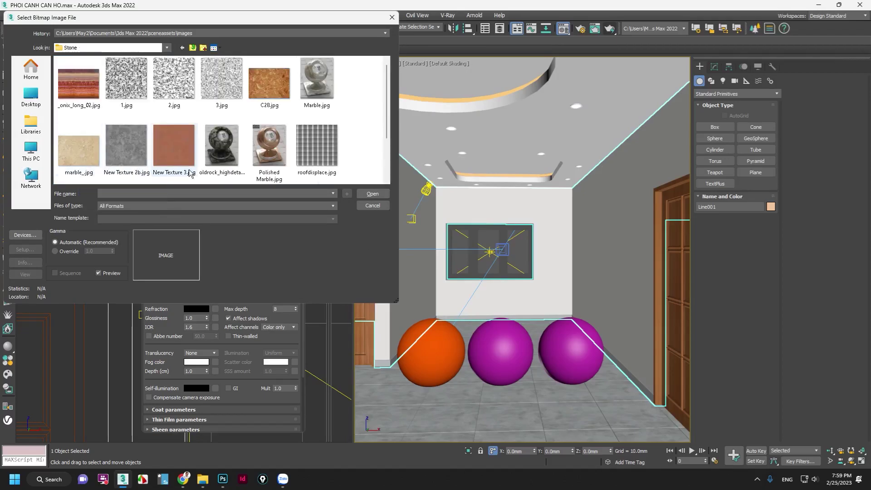
pyautogui.scroll(-1, 249, 141)
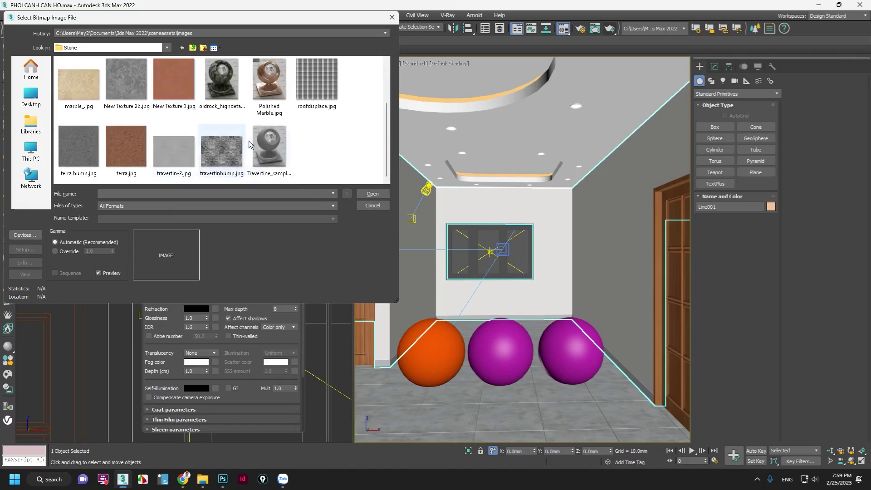
pyautogui.click(131, 143)
pyautogui.click(362, 192)
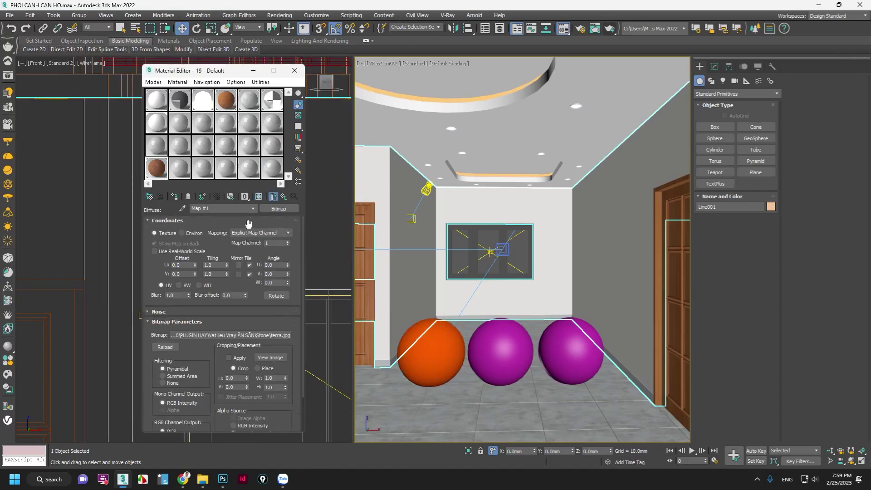
# Show the terra texture on the left sphere in the viewport and select it.
pyautogui.click(259, 196)
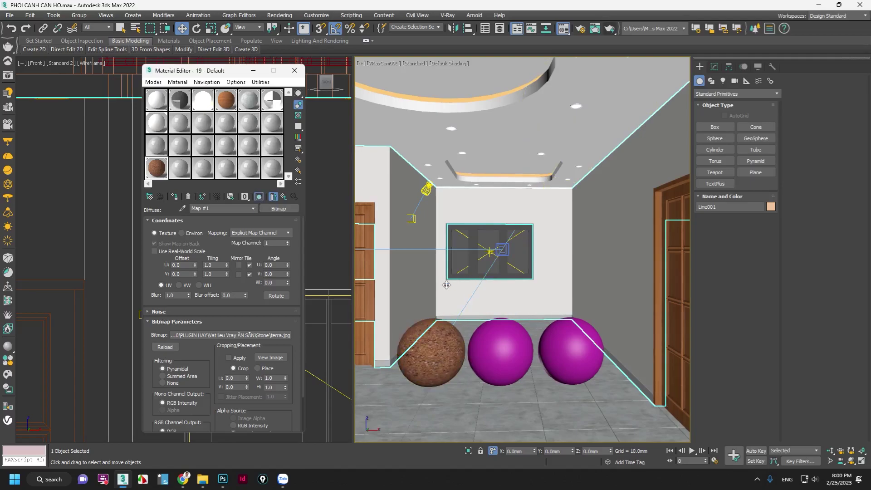
pyautogui.click(274, 198)
pyautogui.click(423, 348)
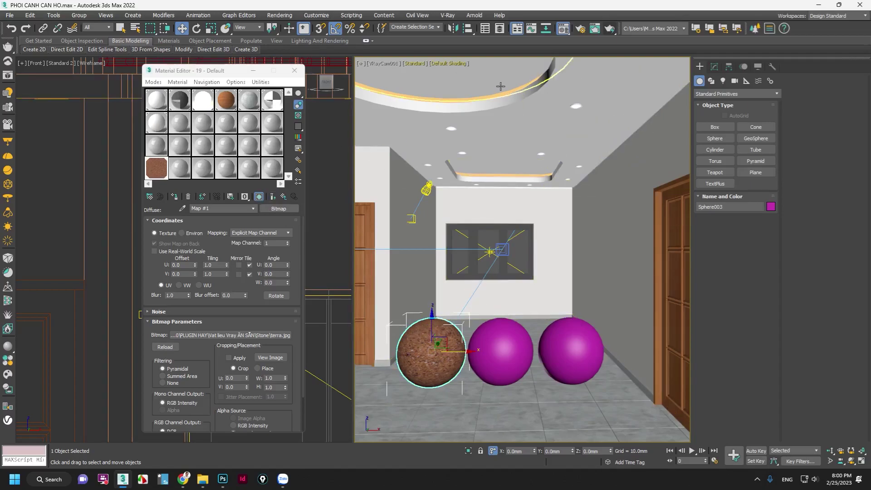
# Render the camera view in V-Ray and return to the VRayMtl's parent parameters.
pyautogui.click(609, 28)
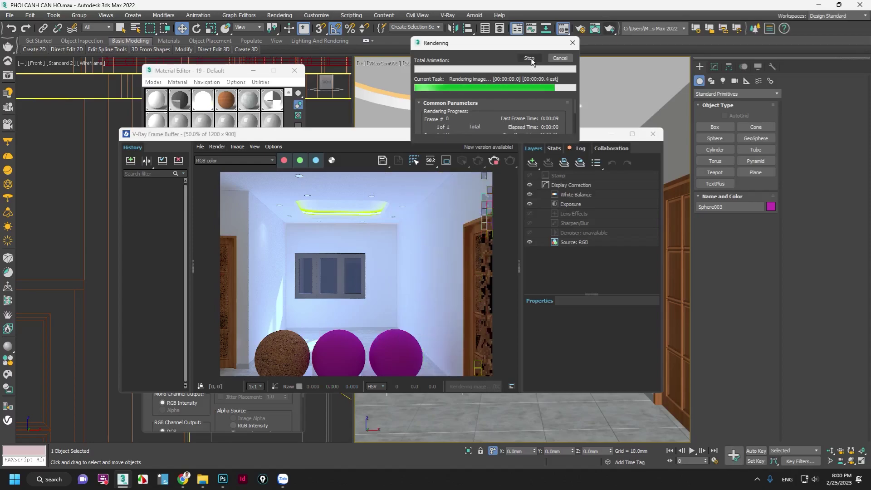
pyautogui.moveTo(430, 140); pyautogui.dragTo(623, 97)
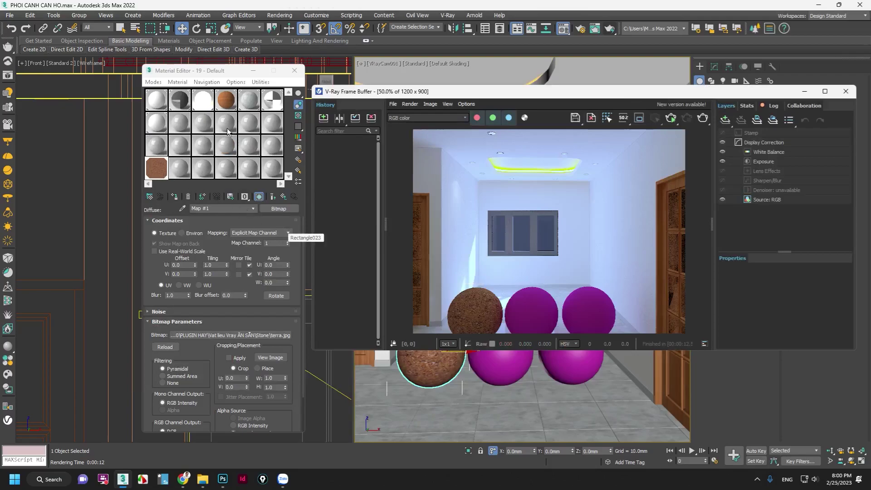
pyautogui.click(274, 196)
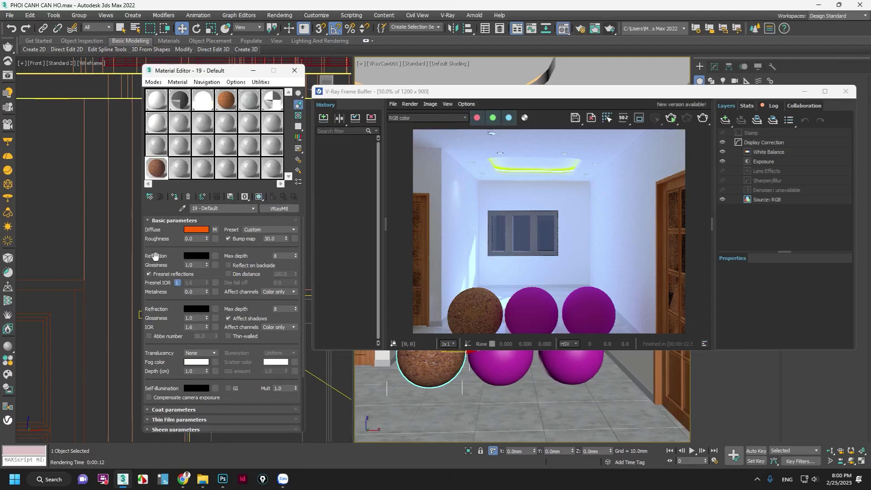
# Set the material's reflection colour to pure white.
pyautogui.click(192, 257)
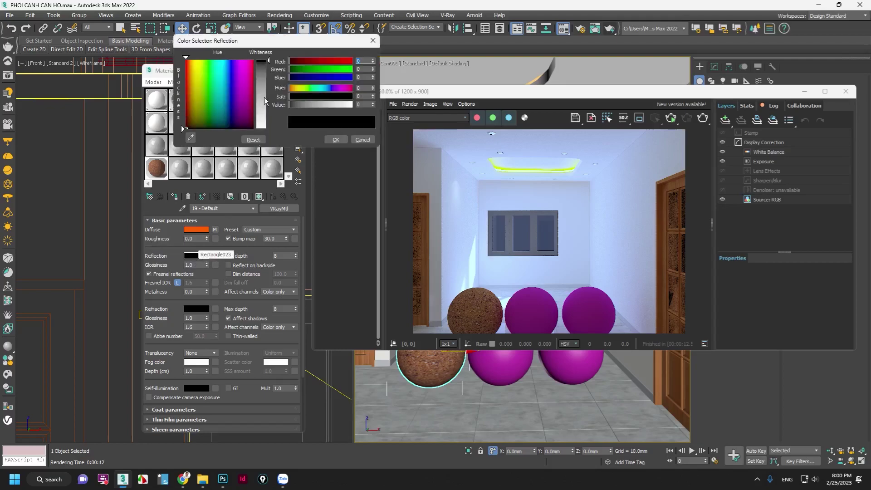
pyautogui.moveTo(265, 101); pyautogui.dragTo(263, 171)
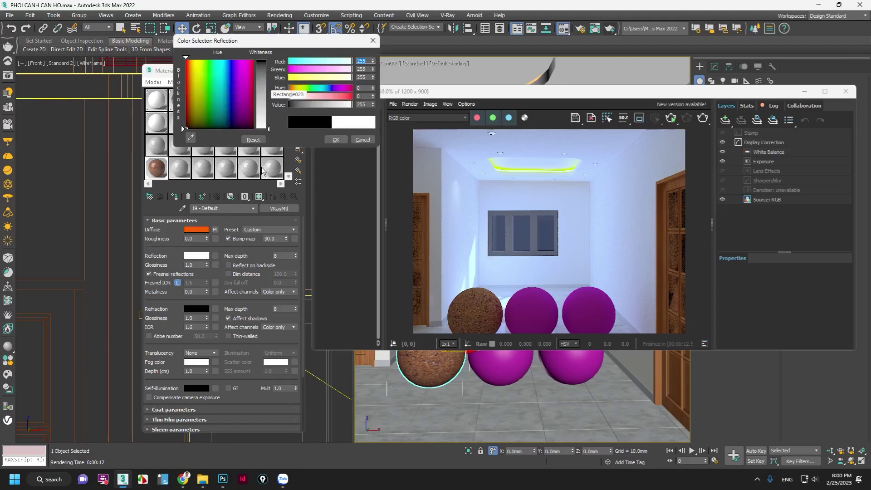
pyautogui.click(335, 137)
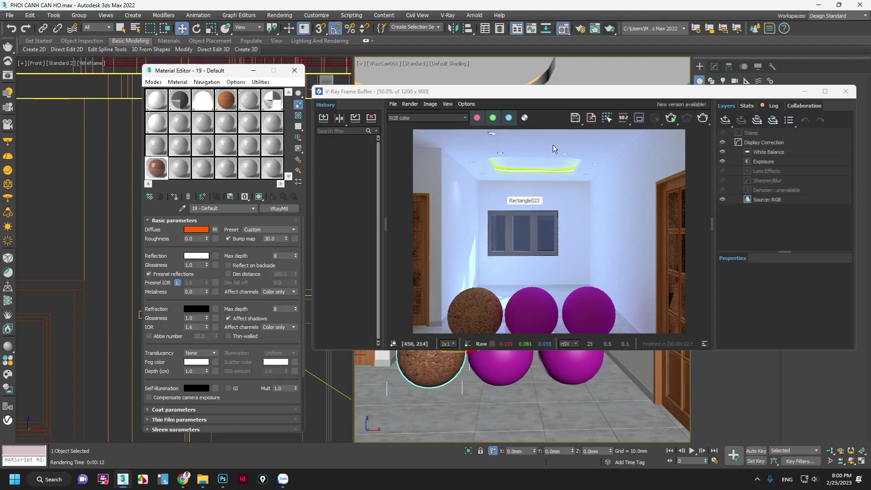
# Enable Region render and mark a region around the three spheres.
pyautogui.scroll(-1, 531, 245)
pyautogui.scroll(1, 524, 278)
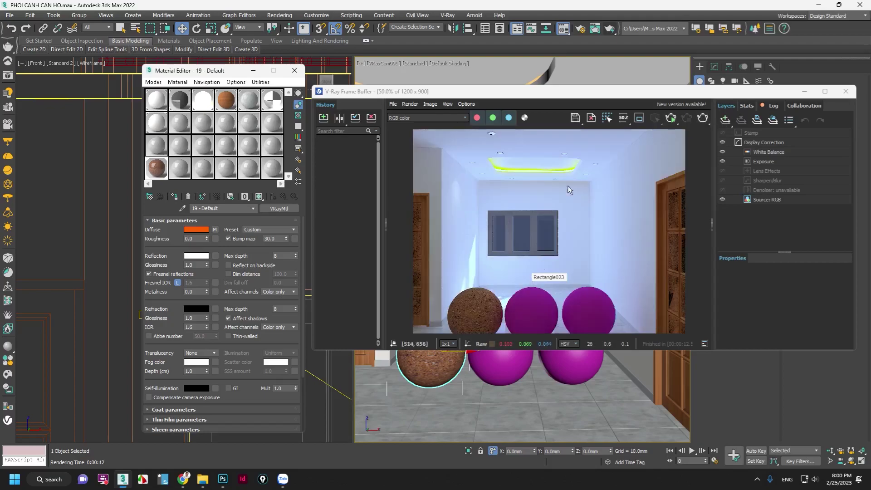
pyautogui.click(638, 121)
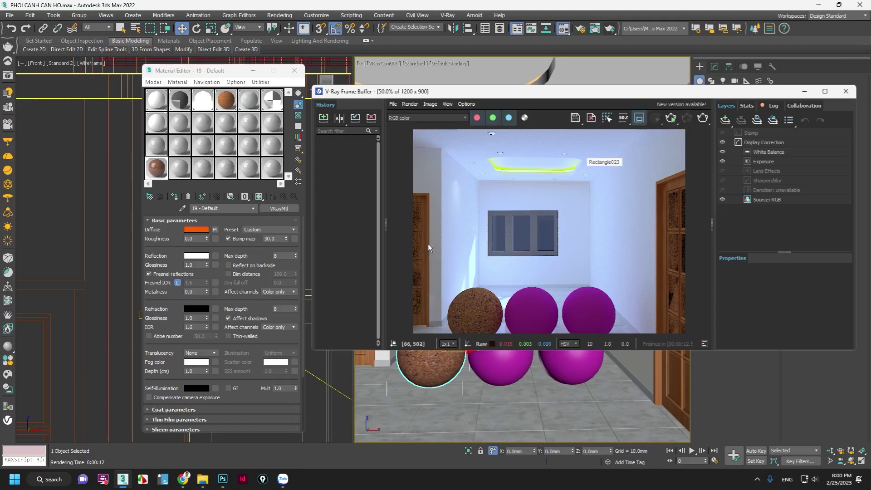
pyautogui.moveTo(427, 245)
pyautogui.mouseDown()
pyautogui.moveTo(577, 334)
pyautogui.moveTo(629, 333)
pyautogui.mouseUp()
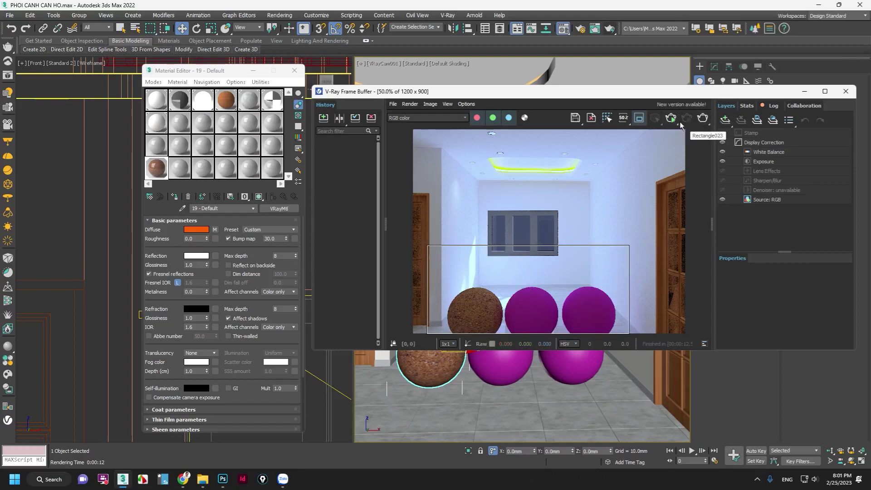
# Render the sphere region in the V-Ray Frame Buffer and move the window up.
pyautogui.click(702, 117)
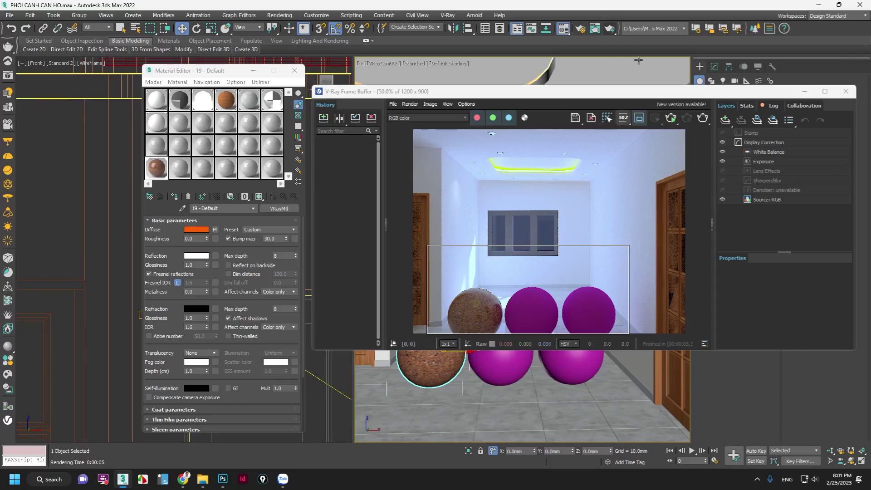
pyautogui.moveTo(589, 91); pyautogui.dragTo(570, 32)
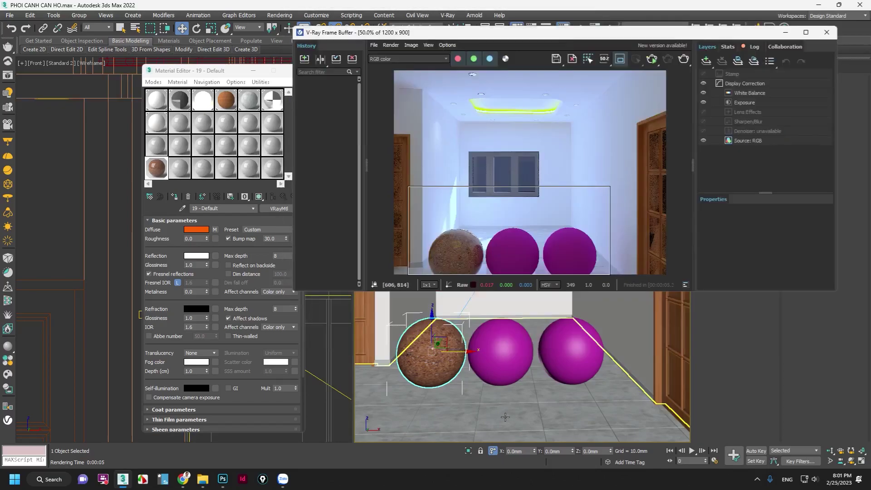
# Select the middle sphere and copy the textured material into a new slot named 2.
pyautogui.click(501, 356)
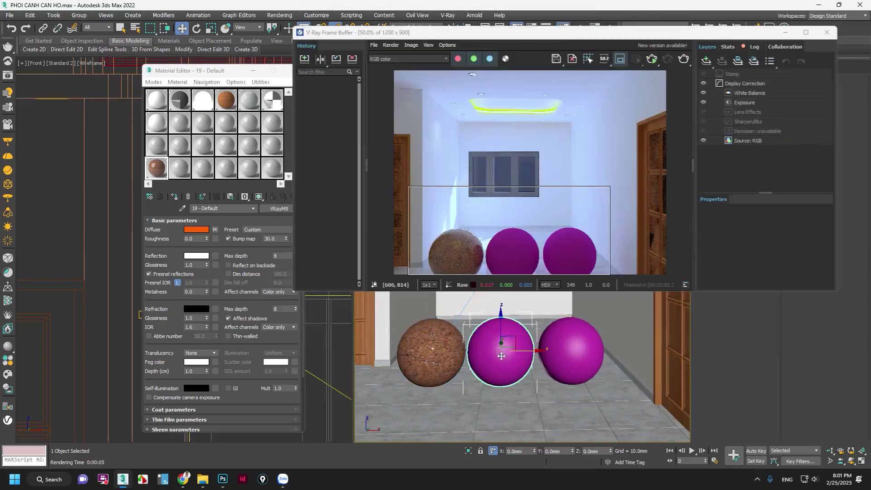
pyautogui.click(179, 172)
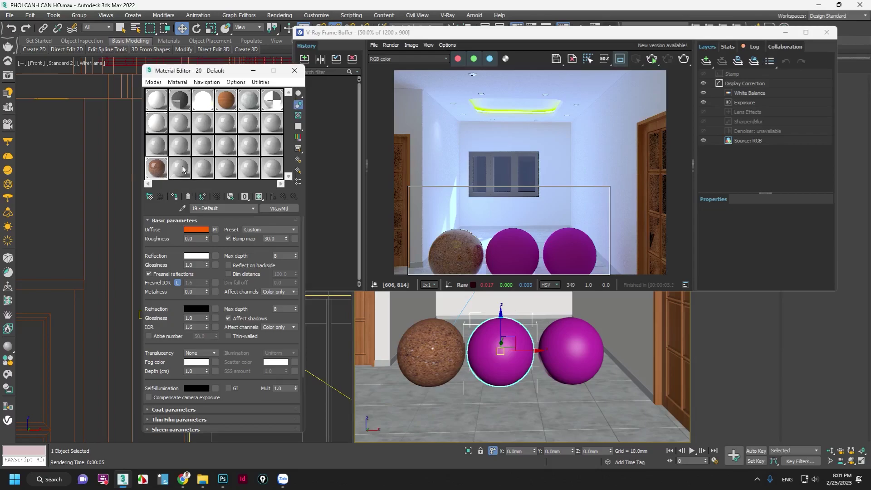
pyautogui.click(183, 169)
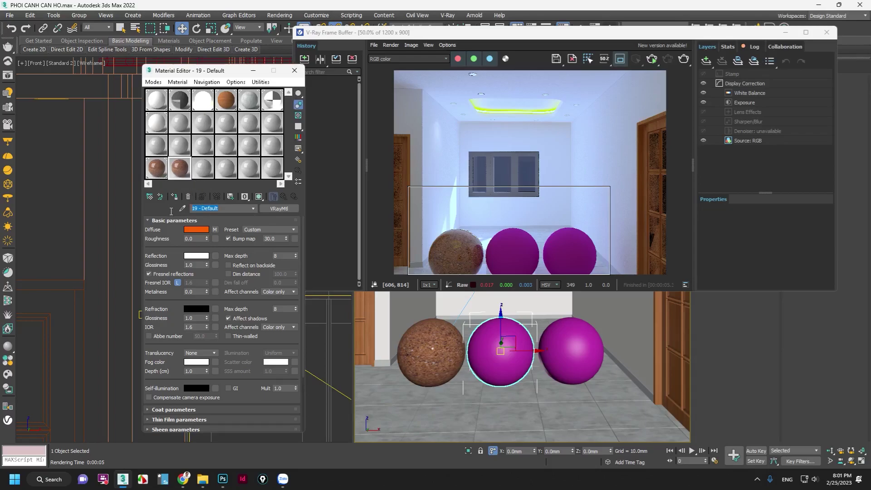
pyautogui.write('2')
pyautogui.press('Return')
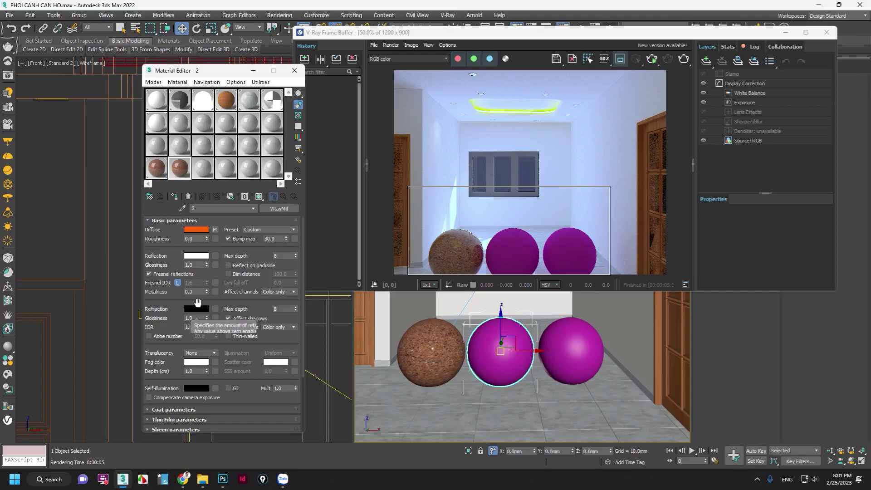
# Clear material 2's diffuse map, copy white reflection to refraction, and assign it to the sphere.
pyautogui.rightClick(215, 232)
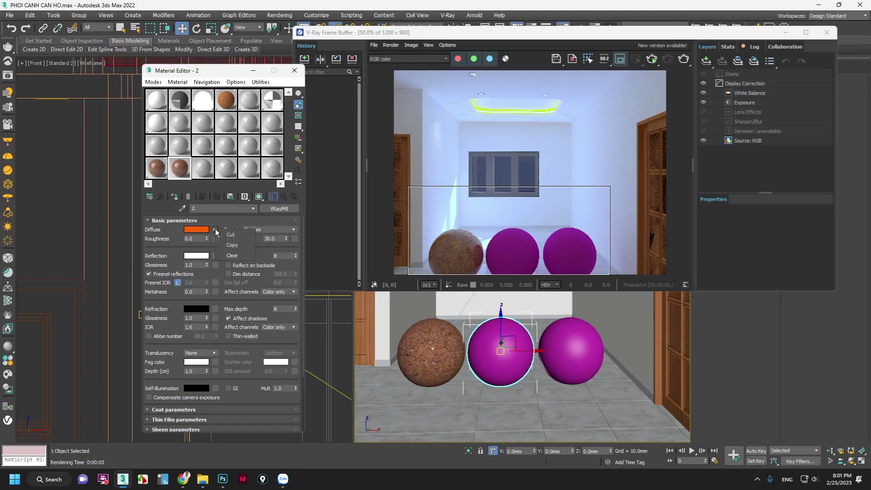
pyautogui.click(234, 258)
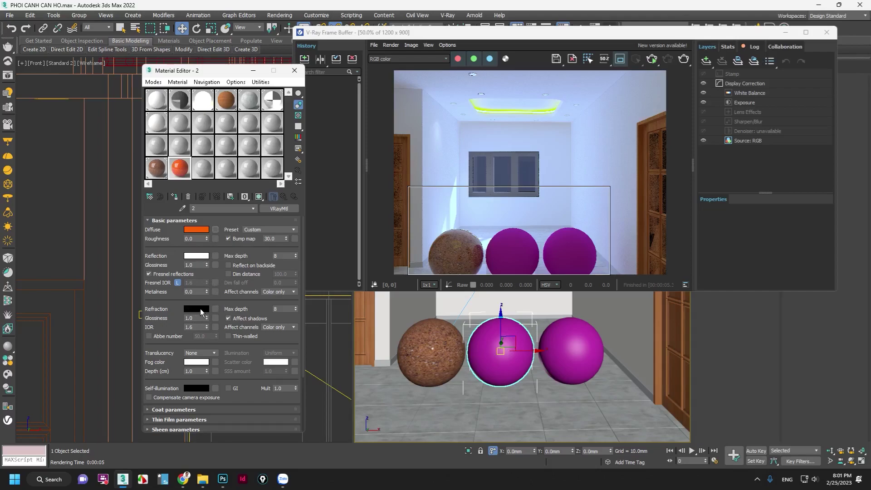
pyautogui.moveTo(197, 256)
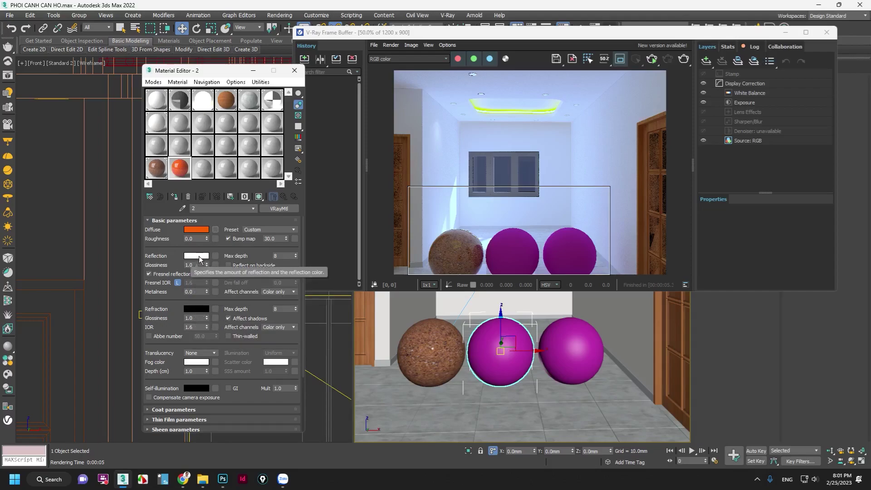
pyautogui.moveTo(202, 258)
pyautogui.mouseDown()
pyautogui.moveTo(205, 315)
pyautogui.moveTo(196, 312)
pyautogui.mouseUp()
pyautogui.click(210, 325)
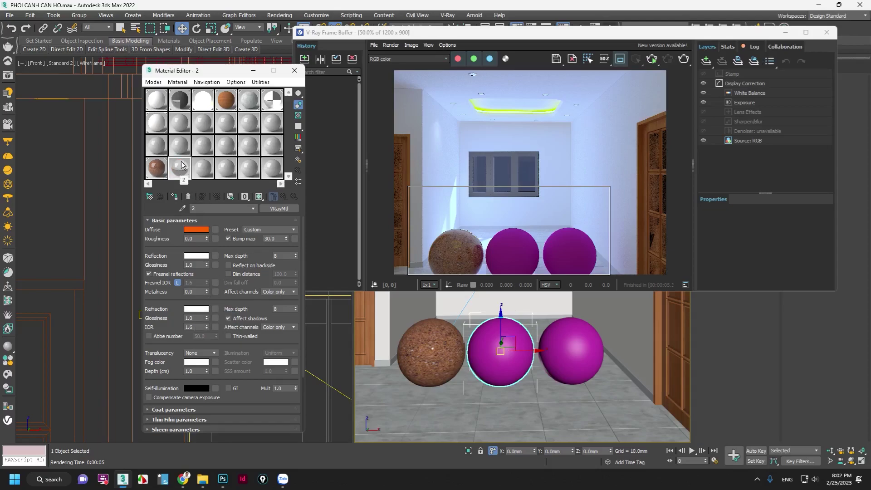
pyautogui.click(174, 197)
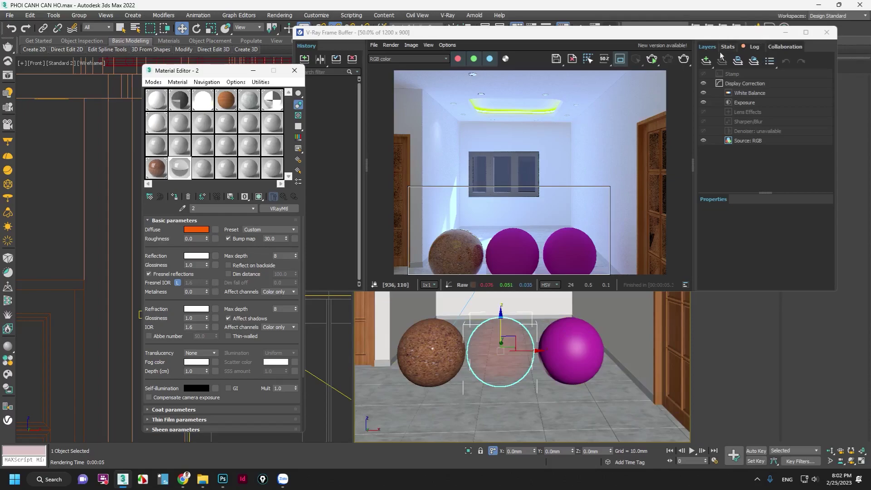
# Re-render the sphere region showing the glass middle sphere, then minimise the frame buffer.
pyautogui.click(685, 58)
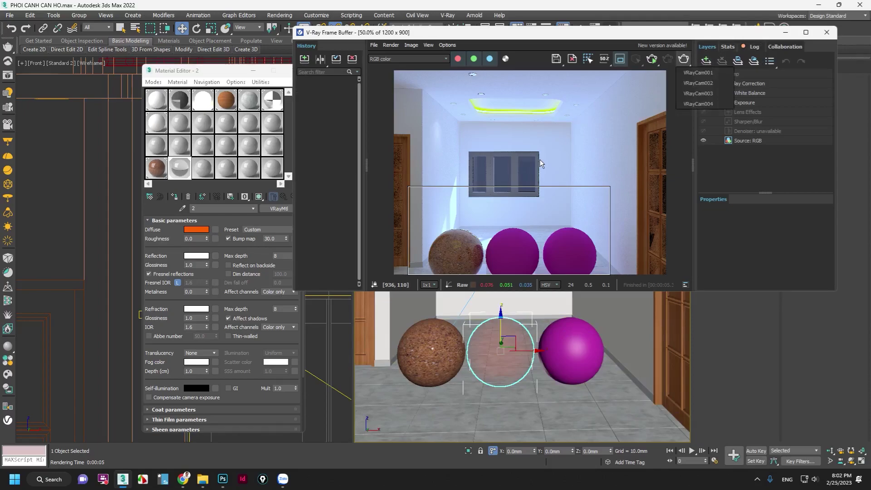
pyautogui.click(583, 205)
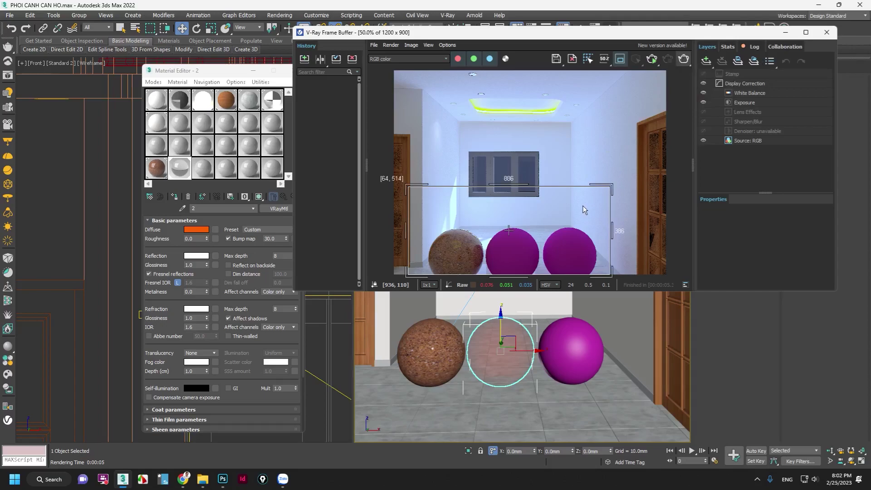
pyautogui.click(683, 59)
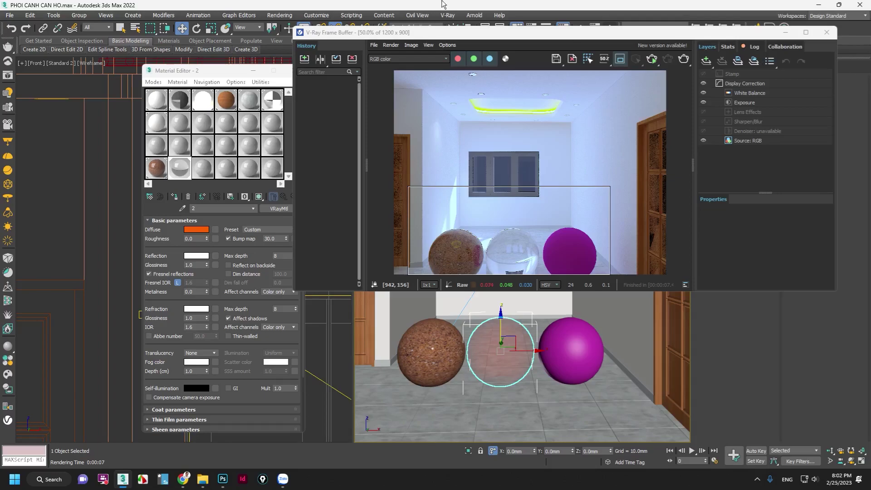
pyautogui.click(786, 33)
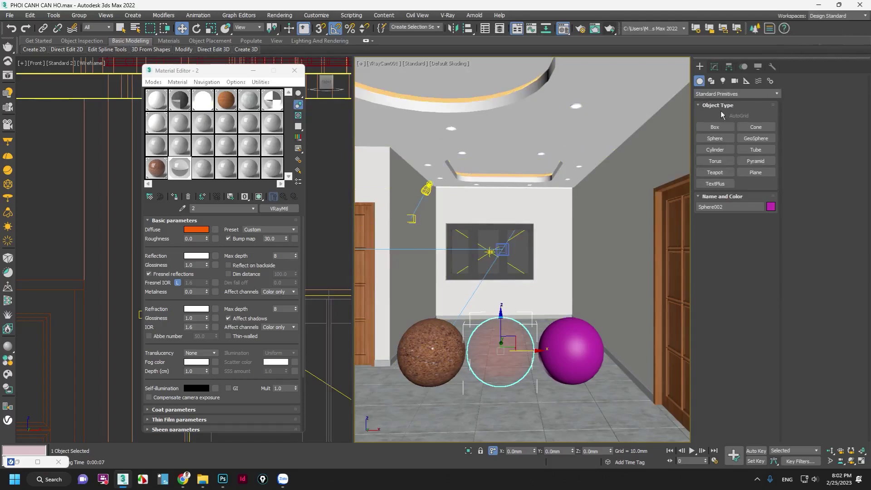
# Create a flat box with length 17.854 mm and assign material 2 to it.
pyautogui.click(714, 127)
pyautogui.moveTo(446, 390); pyautogui.dragTo(571, 387)
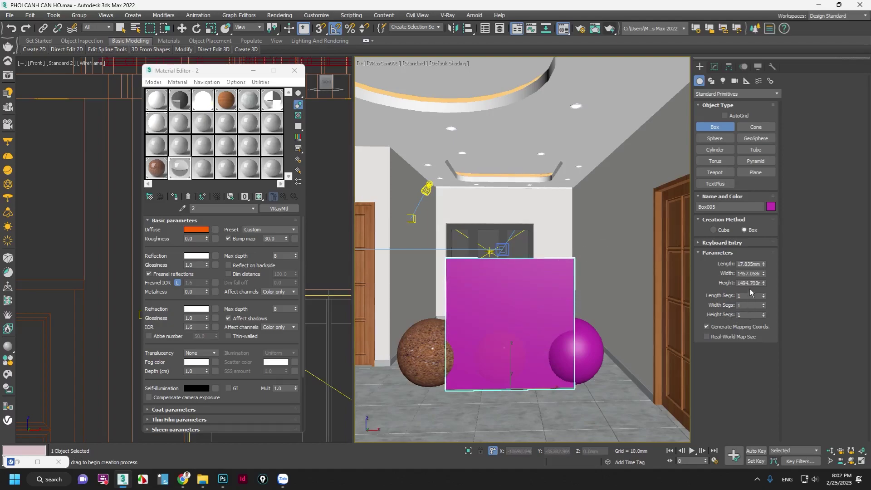
pyautogui.click(750, 263)
pyautogui.write('17.854')
pyautogui.press('Return')
pyautogui.click(174, 196)
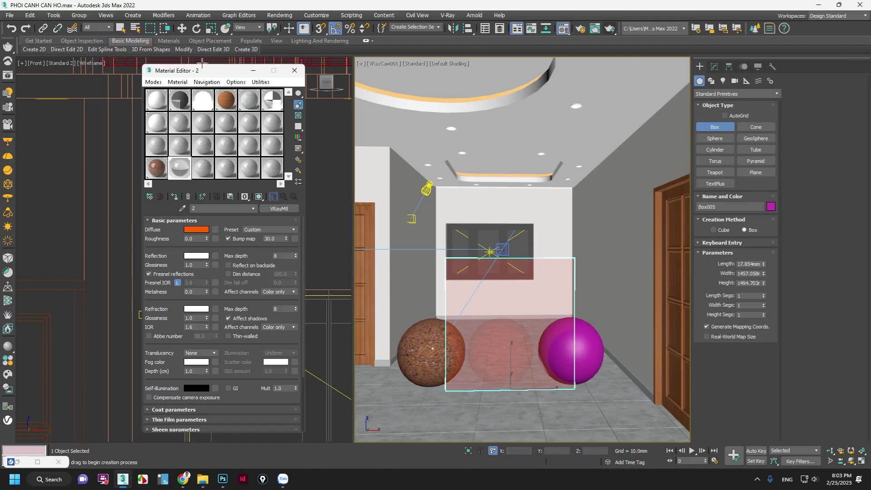
# Move the box right over the magenta sphere and select the middle sphere.
pyautogui.press('w')
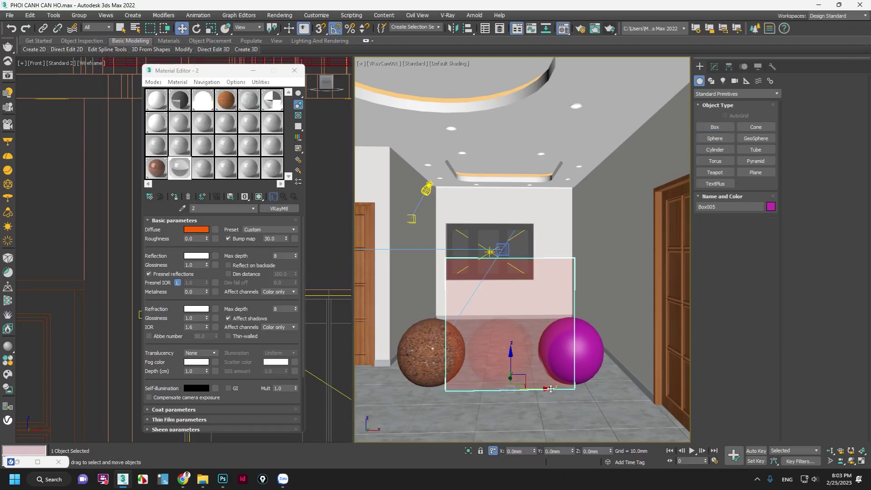
pyautogui.moveTo(550, 388); pyautogui.dragTo(630, 389)
pyautogui.click(497, 360)
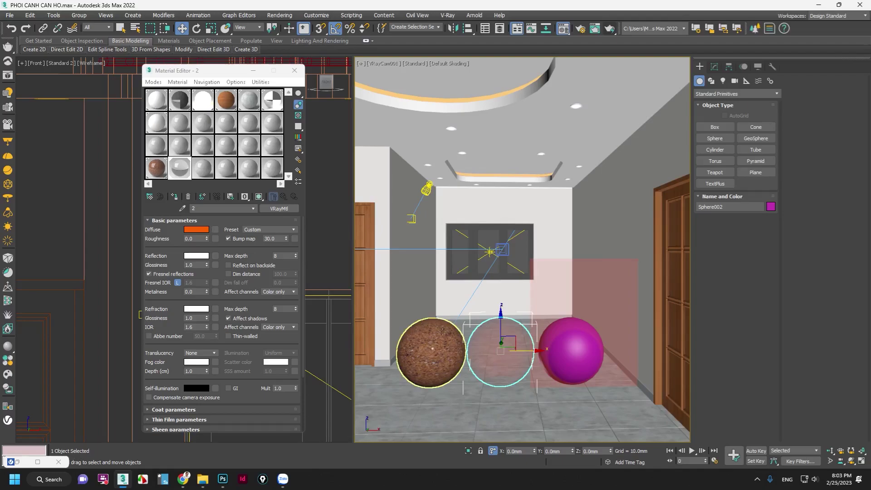
# Assign the cua go wood material to the middle sphere and move the transparent box over it.
pyautogui.click(158, 168)
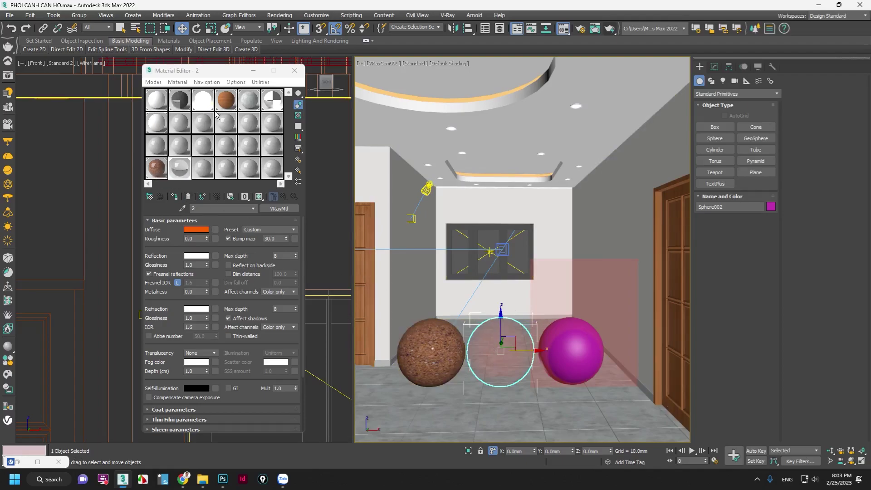
pyautogui.click(176, 200)
pyautogui.click(557, 375)
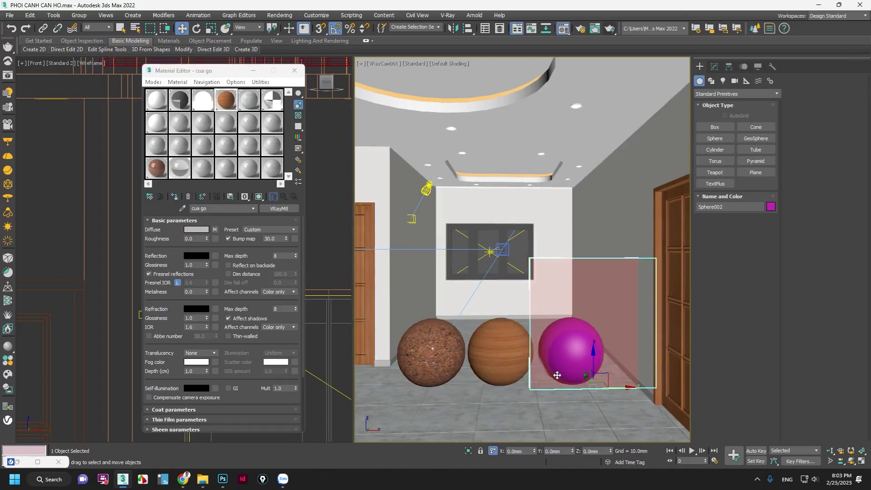
pyautogui.moveTo(619, 385); pyautogui.dragTo(527, 396)
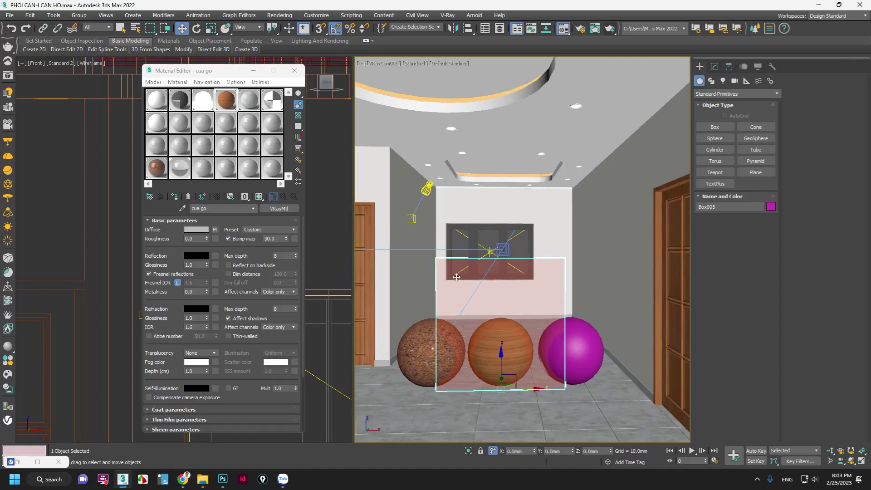
# Render the camera view again with a larger region around the box and spheres.
pyautogui.click(176, 171)
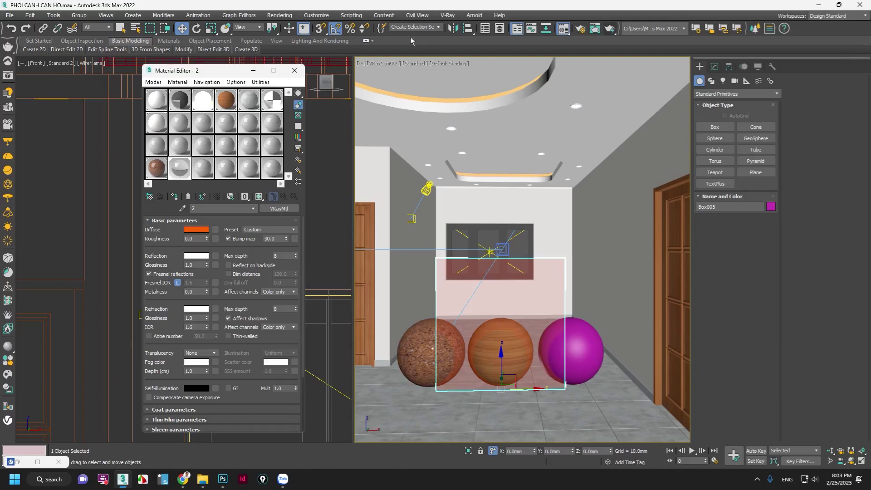
pyautogui.click(604, 32)
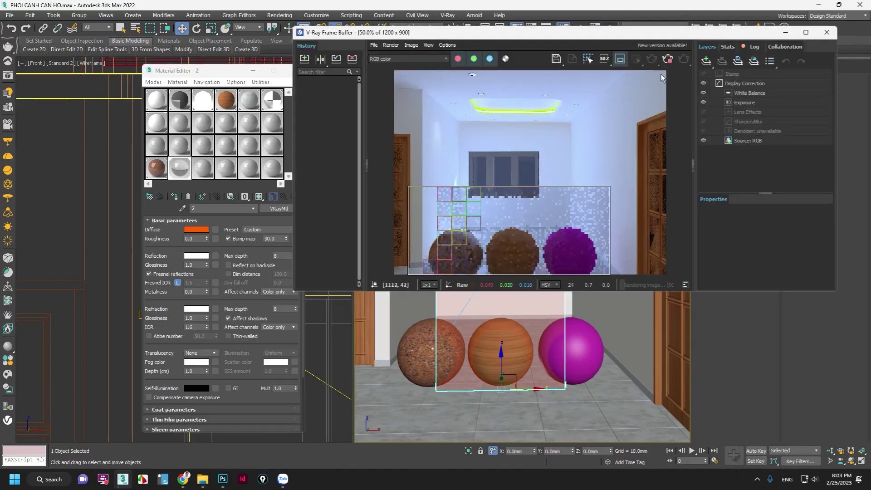
pyautogui.click(620, 58)
pyautogui.click(619, 58)
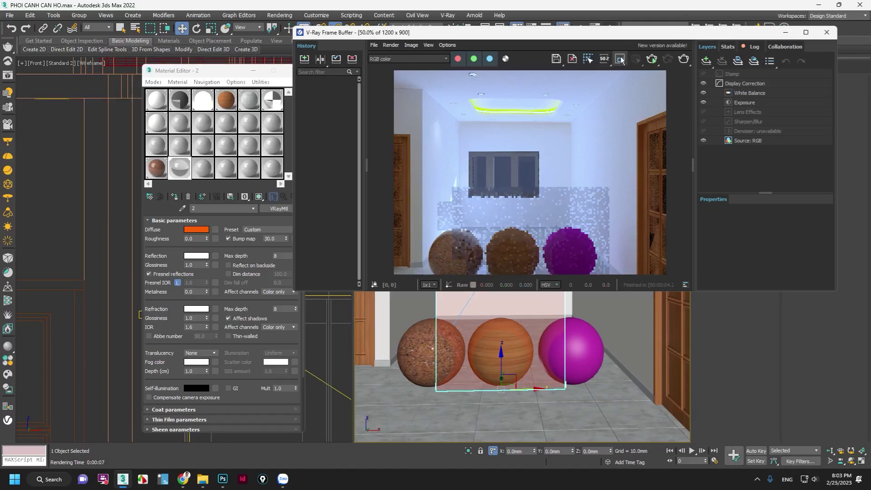
pyautogui.moveTo(418, 138); pyautogui.dragTo(618, 277)
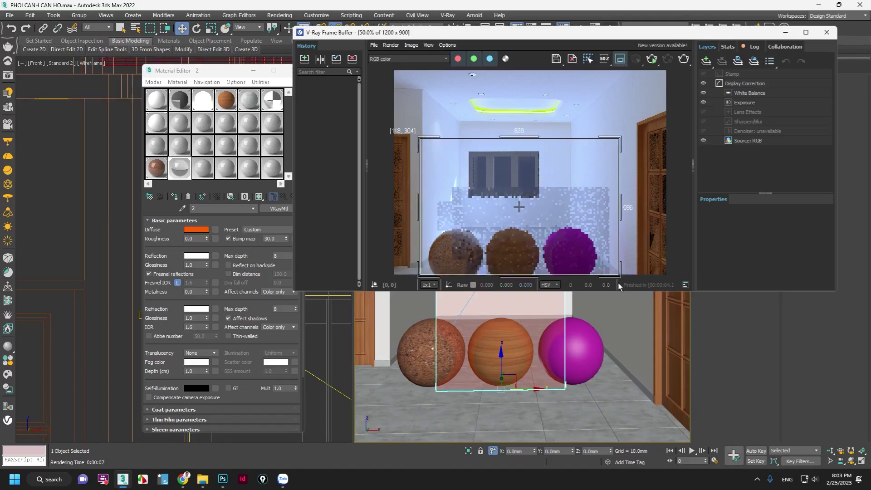
pyautogui.click(683, 60)
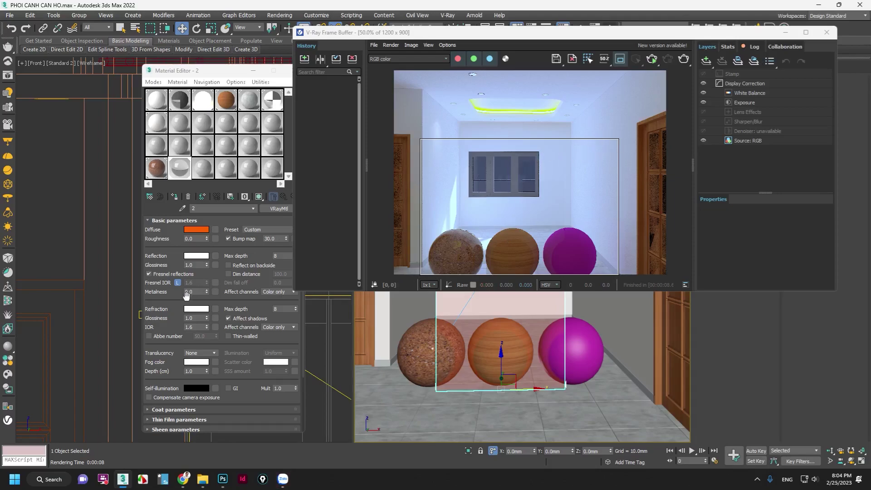
# Darken the box material's refraction to mid grey, re-render, and enlarge the rendered image.
pyautogui.click(203, 309)
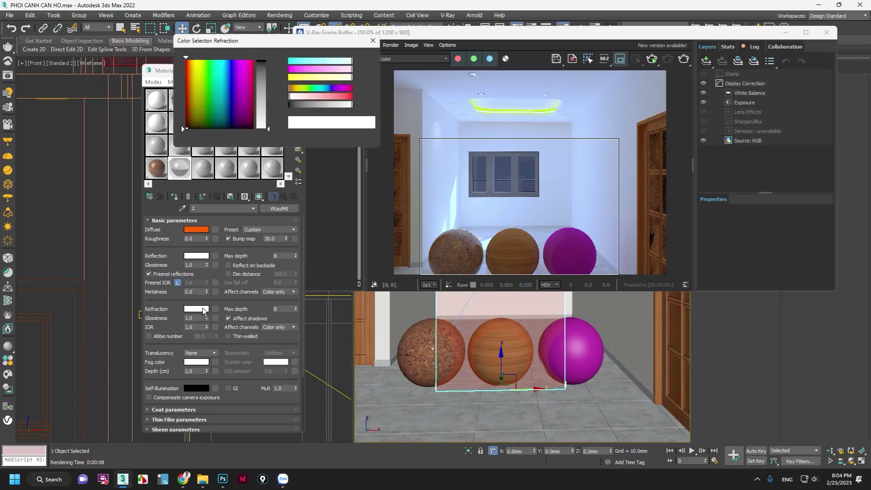
pyautogui.moveTo(269, 131); pyautogui.dragTo(269, 91)
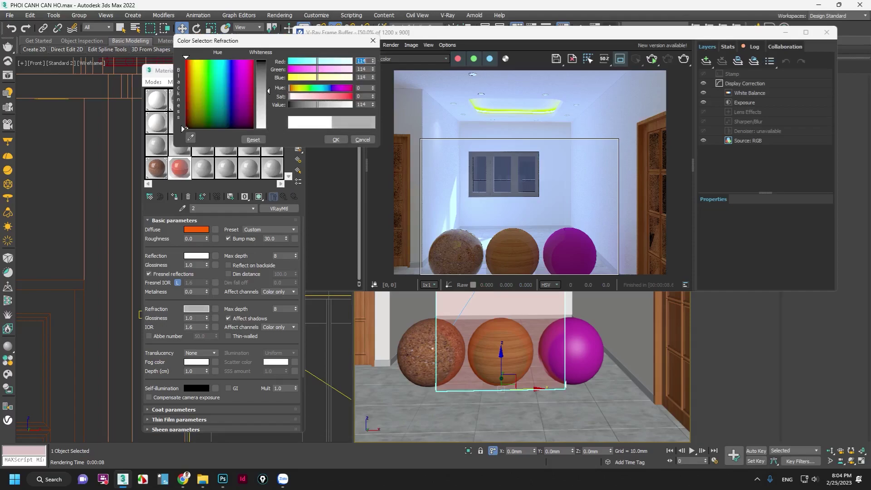
pyautogui.click(336, 139)
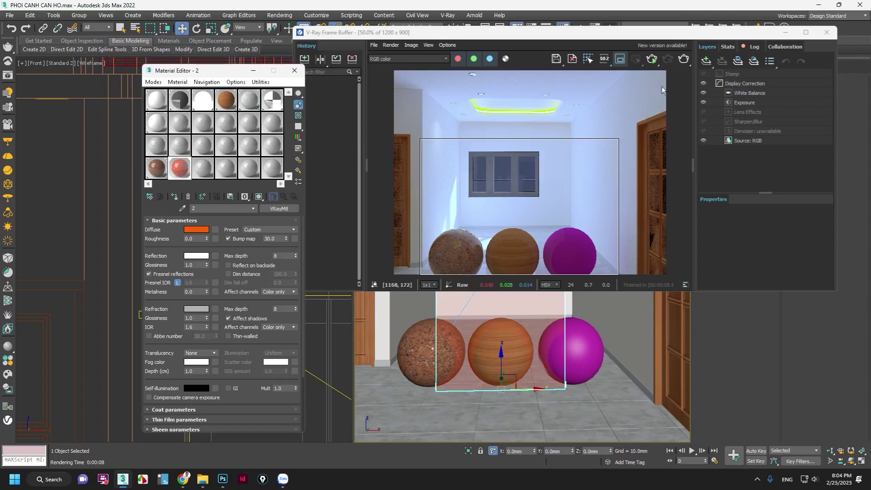
pyautogui.click(684, 59)
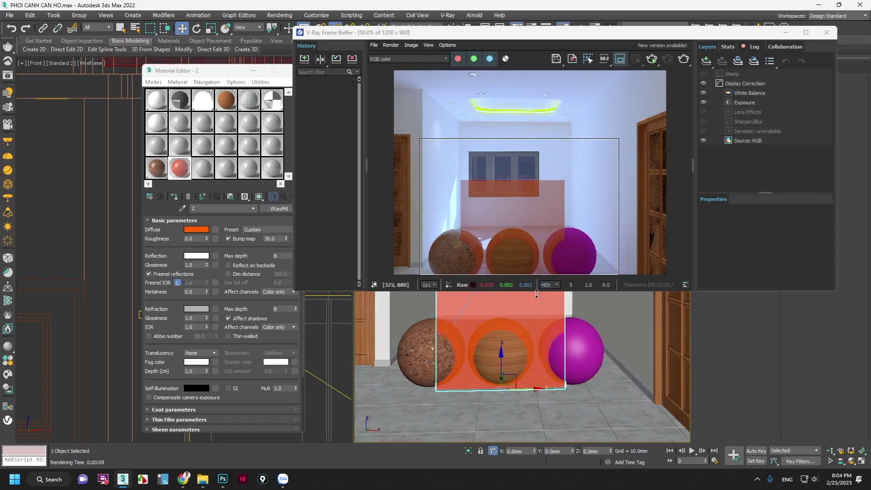
pyautogui.moveTo(533, 294); pyautogui.dragTo(533, 415)
# Try a reflection glossiness of 0.5 on the box material, then return it to 1.0.
pyautogui.scroll(2, 483, 306)
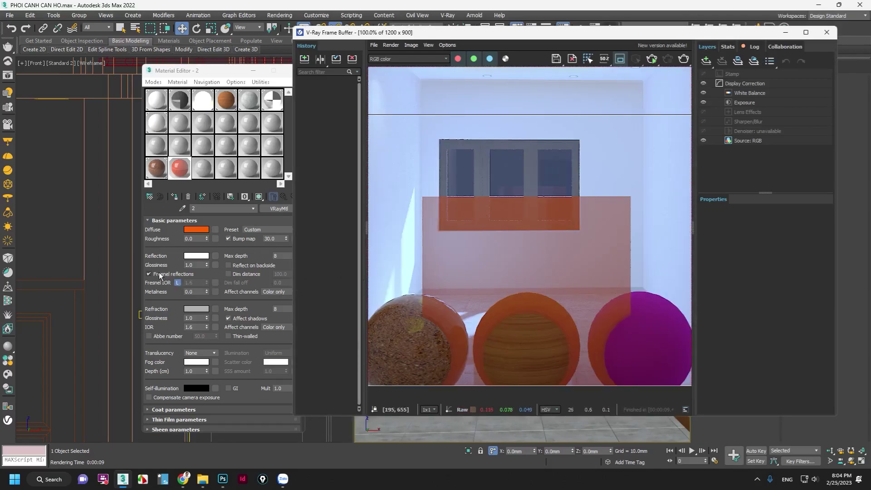
pyautogui.click(200, 265)
pyautogui.write('0.5')
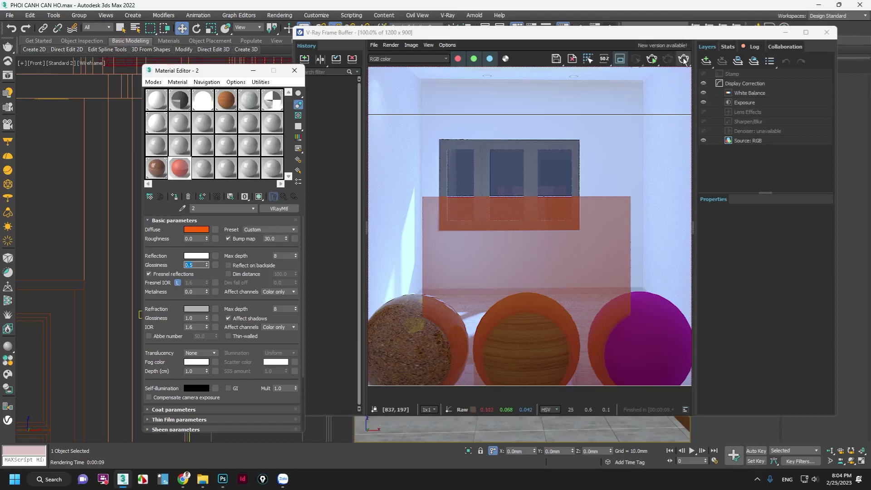
pyautogui.click(640, 101)
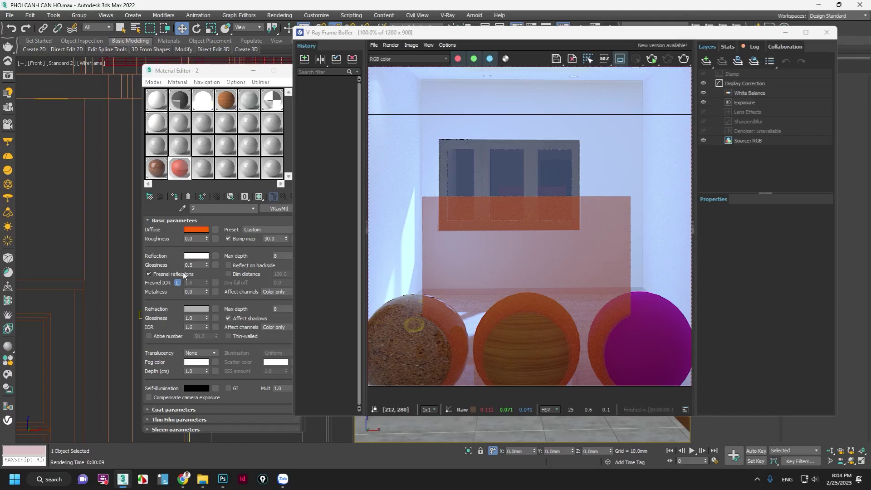
pyautogui.click(199, 264)
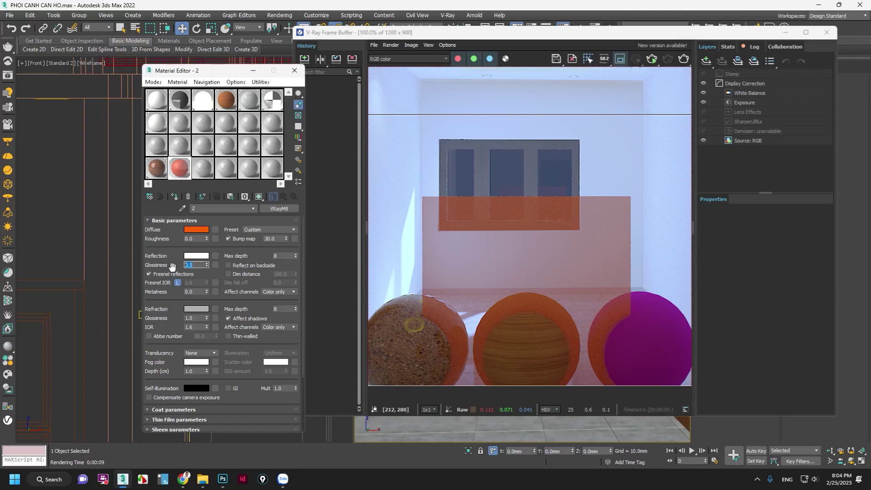
pyautogui.write('1')
pyautogui.scroll(-2, 494, 186)
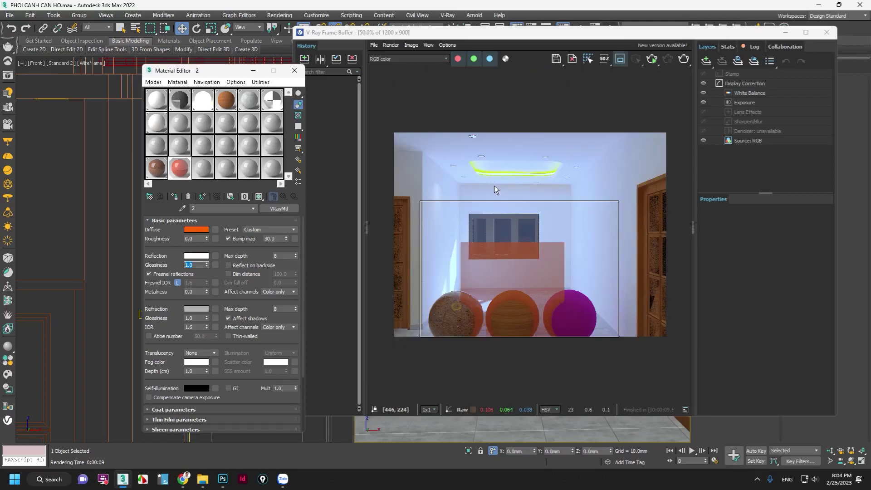
pyautogui.scroll(2, 443, 245)
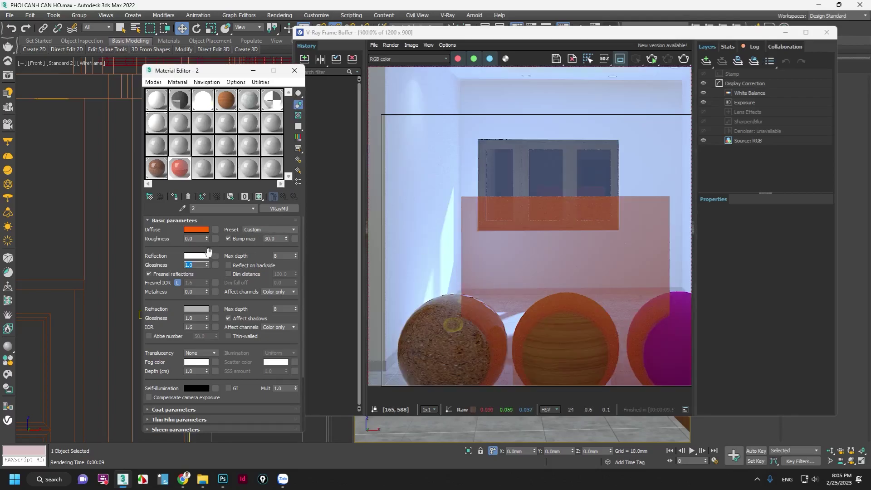
# Change the box material's diffuse colour from orange to black.
pyautogui.click(204, 230)
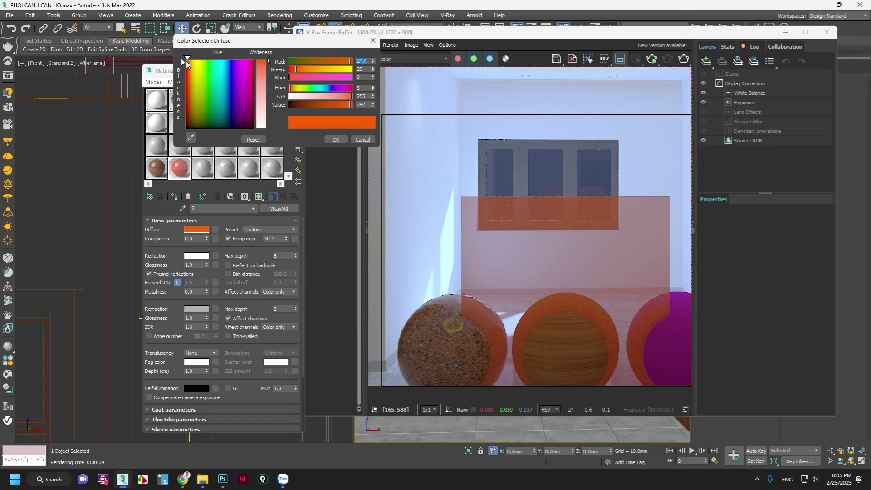
pyautogui.moveTo(185, 60); pyautogui.dragTo(184, 129)
pyautogui.click(336, 139)
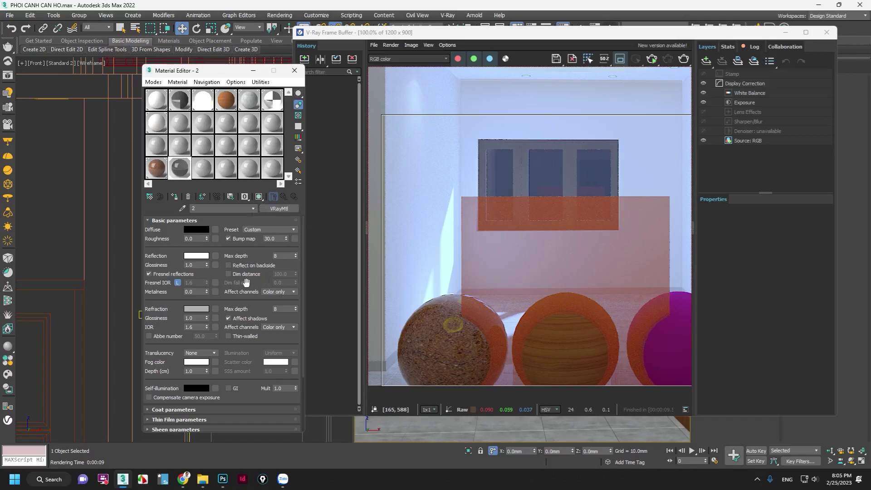
# Browse the Material/Map Browser and put a Gradient map into material 2's reflection slot.
pyautogui.click(215, 256)
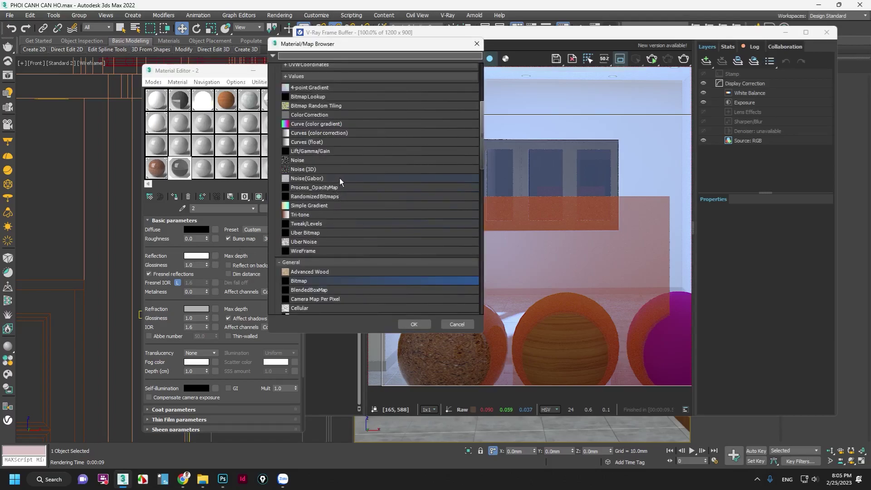
pyautogui.scroll(-2, 347, 190)
pyautogui.scroll(1, 348, 194)
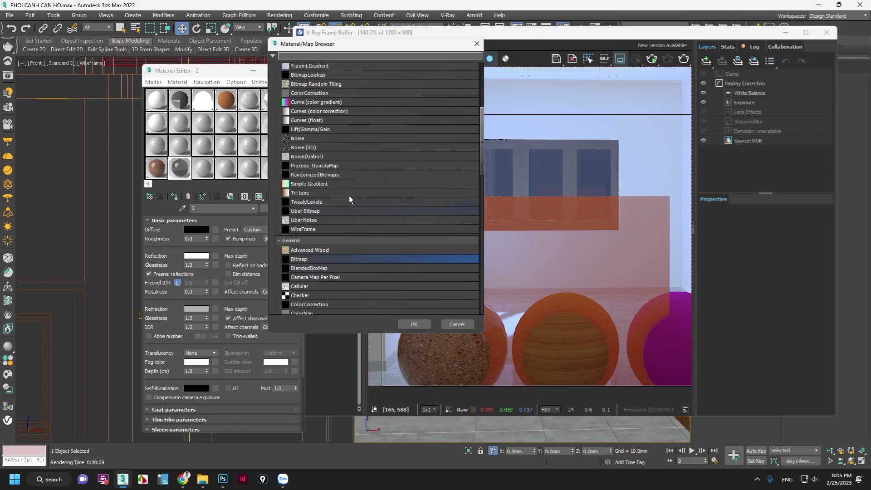
pyautogui.scroll(1, 349, 195)
pyautogui.scroll(1, 349, 194)
pyautogui.scroll(1, 350, 194)
pyautogui.scroll(-2, 352, 195)
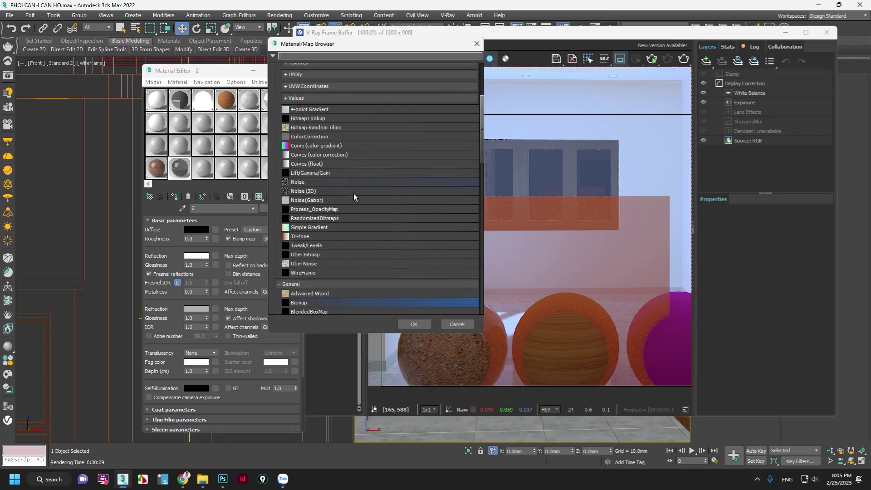
pyautogui.scroll(-1, 353, 195)
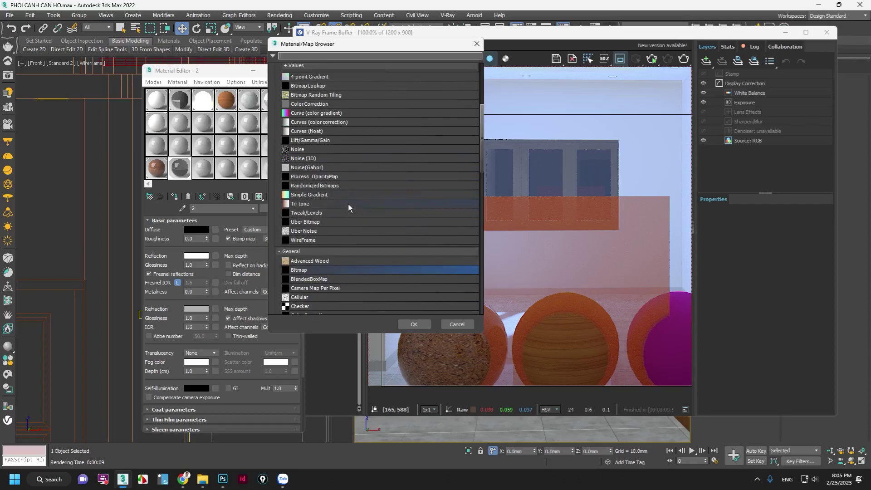
pyautogui.click(325, 195)
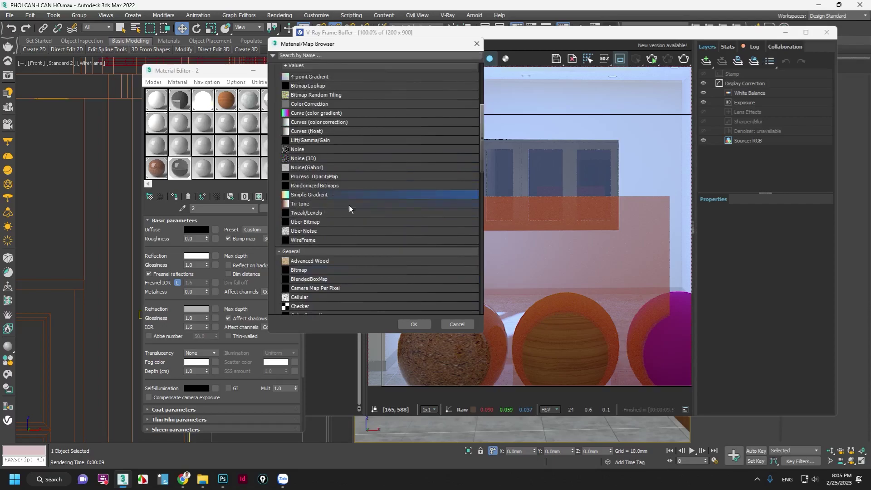
pyautogui.scroll(-1, 372, 222)
pyautogui.scroll(-2, 372, 222)
pyautogui.scroll(-1, 371, 222)
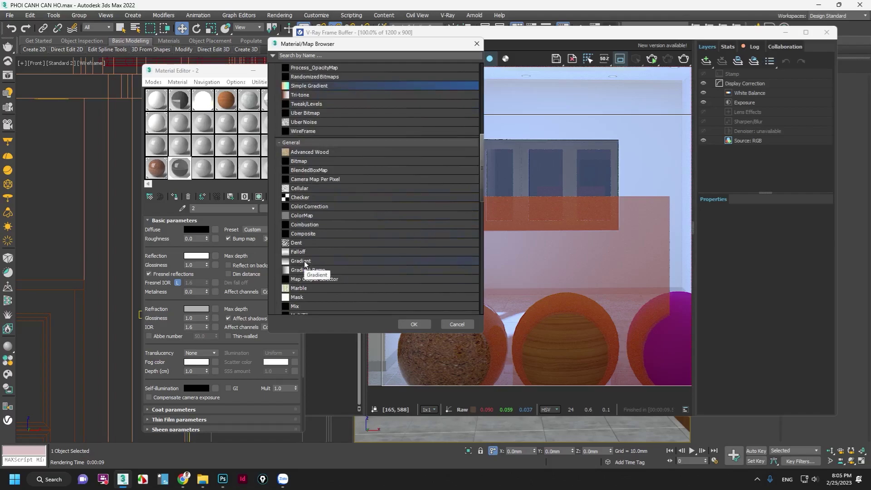
pyautogui.scroll(1, 312, 227)
pyautogui.scroll(1, 327, 190)
pyautogui.scroll(2, 337, 160)
pyautogui.scroll(2, 340, 163)
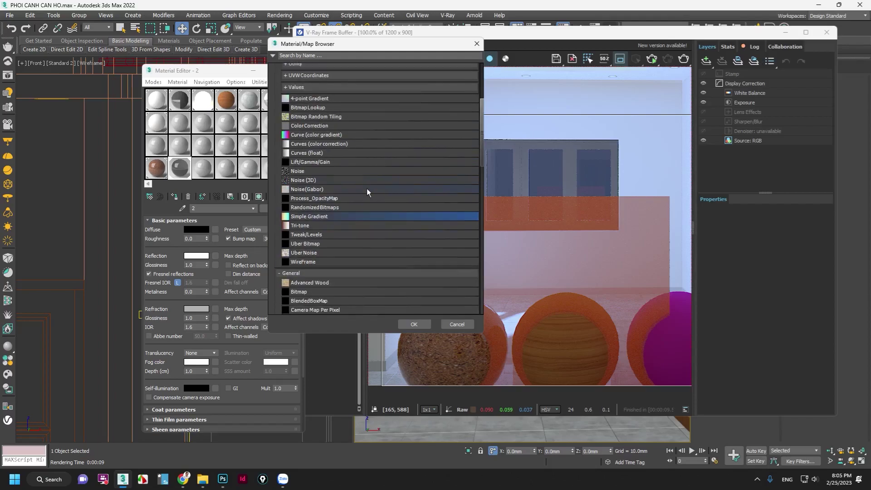
pyautogui.scroll(-3, 363, 195)
pyautogui.scroll(-3, 356, 202)
pyautogui.scroll(-1, 349, 213)
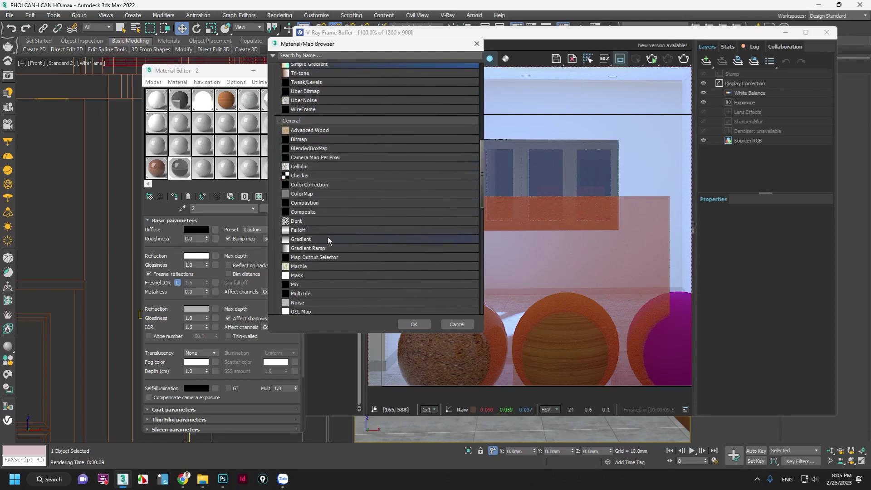
pyautogui.doubleClick(313, 240)
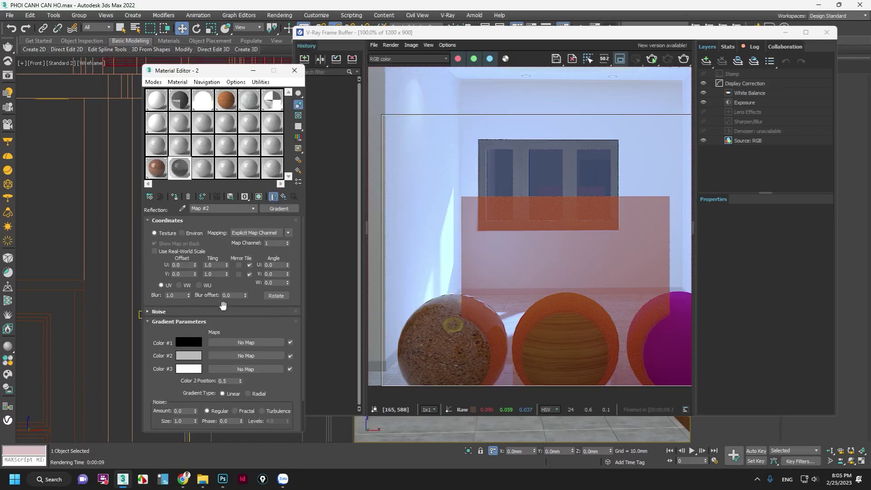
# Set gradient Color #1 to orange, Color #2 to bright cyan and Color #3 to deep blue.
pyautogui.click(191, 347)
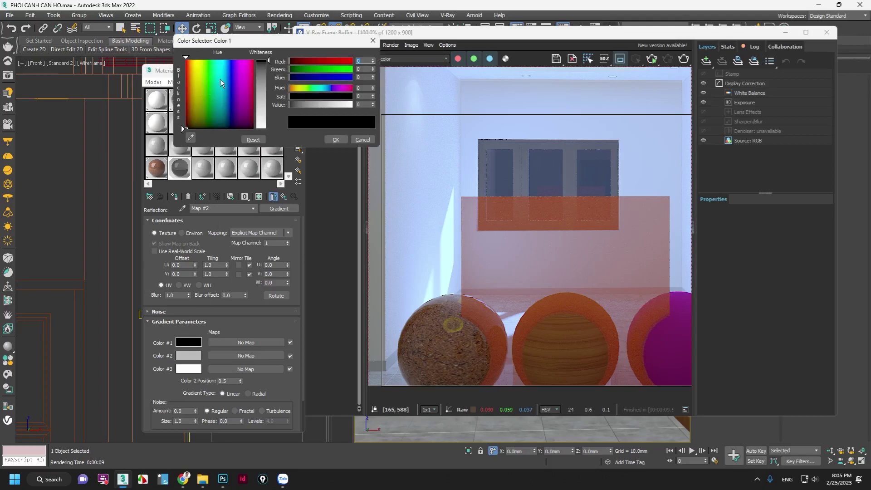
pyautogui.click(190, 64)
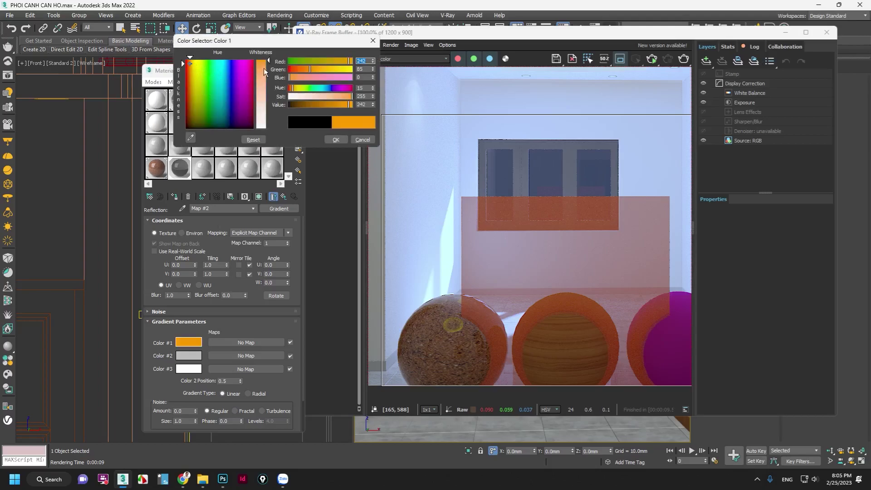
pyautogui.moveTo(191, 67); pyautogui.dragTo(189, 61)
pyautogui.click(336, 139)
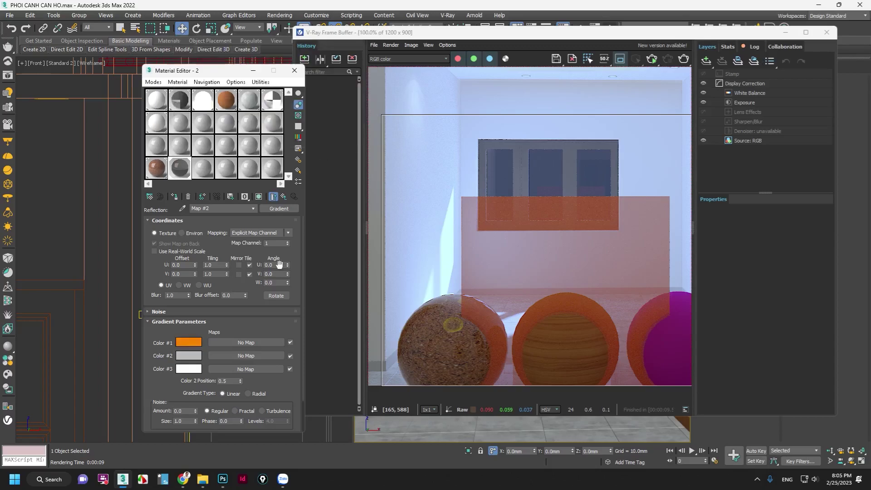
pyautogui.click(196, 358)
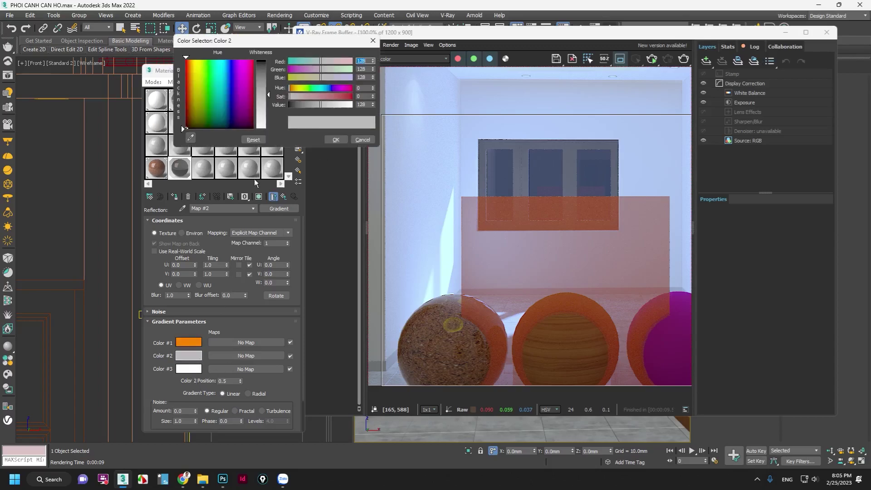
pyautogui.click(223, 64)
pyautogui.moveTo(268, 63)
pyautogui.mouseDown()
pyautogui.moveTo(269, 96)
pyautogui.moveTo(269, 60)
pyautogui.moveTo(218, 63)
pyautogui.mouseUp()
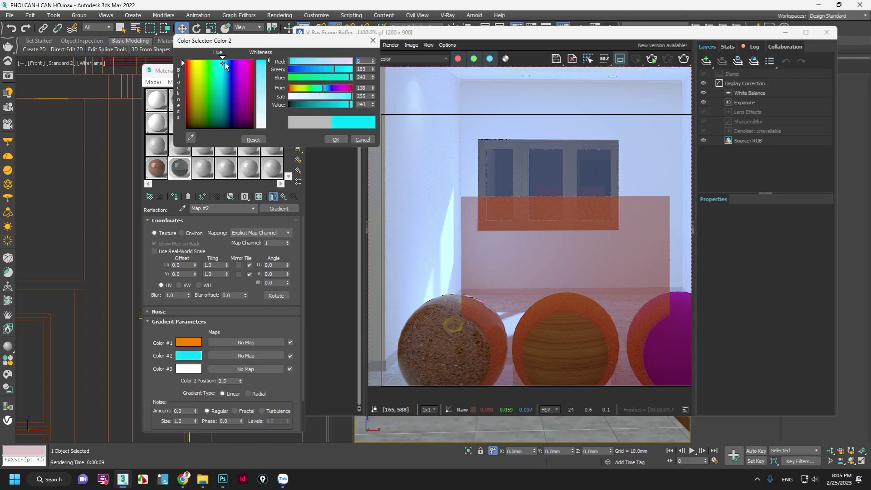
pyautogui.click(338, 141)
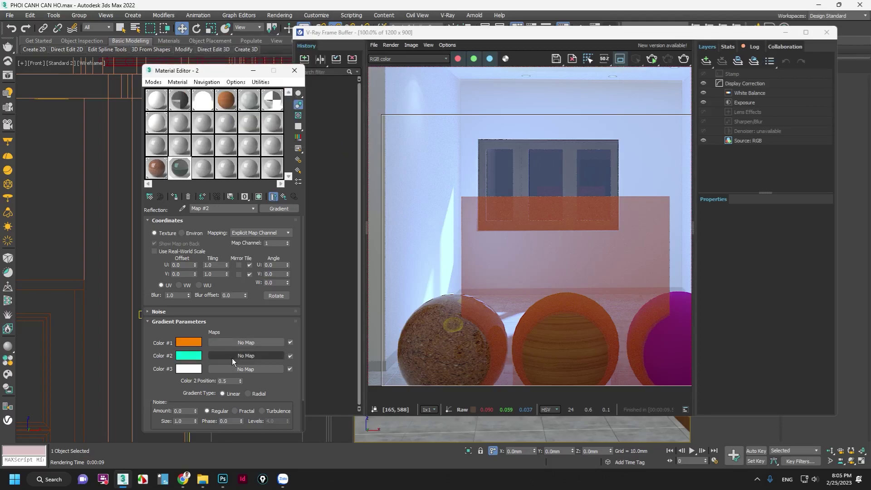
pyautogui.click(190, 369)
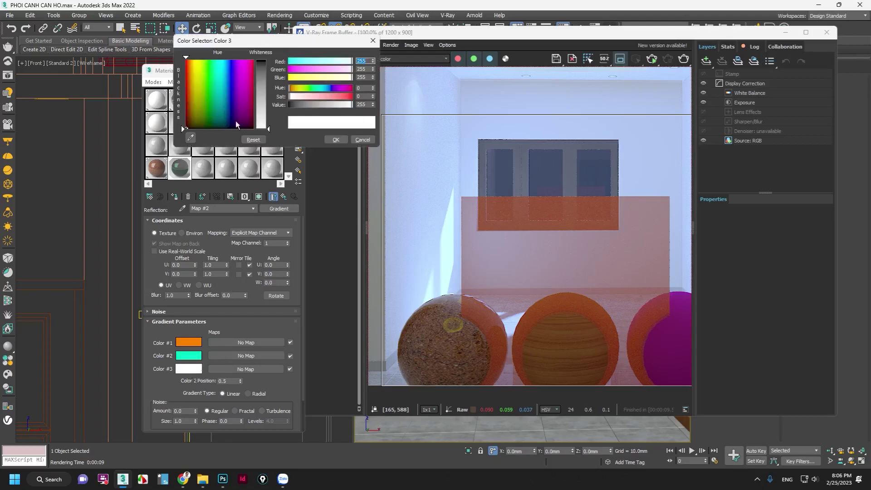
pyautogui.click(230, 63)
pyautogui.moveTo(272, 126)
pyautogui.mouseDown()
pyautogui.moveTo(269, 65)
pyautogui.moveTo(230, 69)
pyautogui.mouseUp()
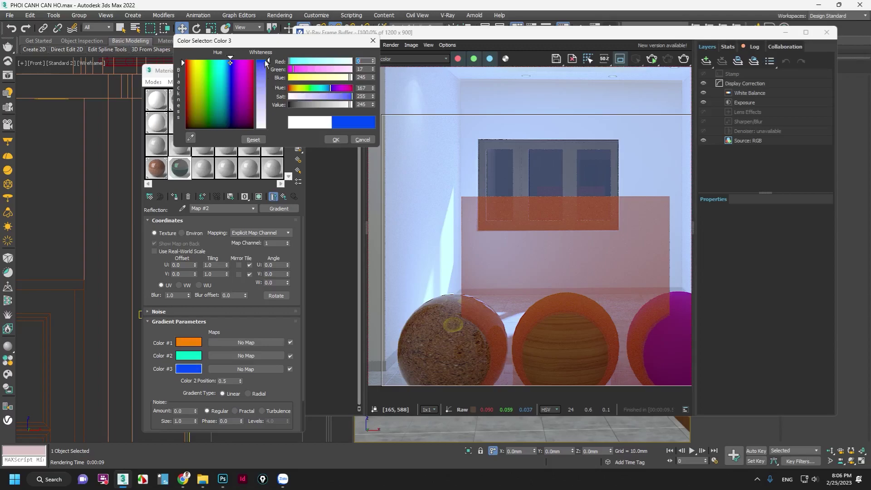
pyautogui.click(336, 139)
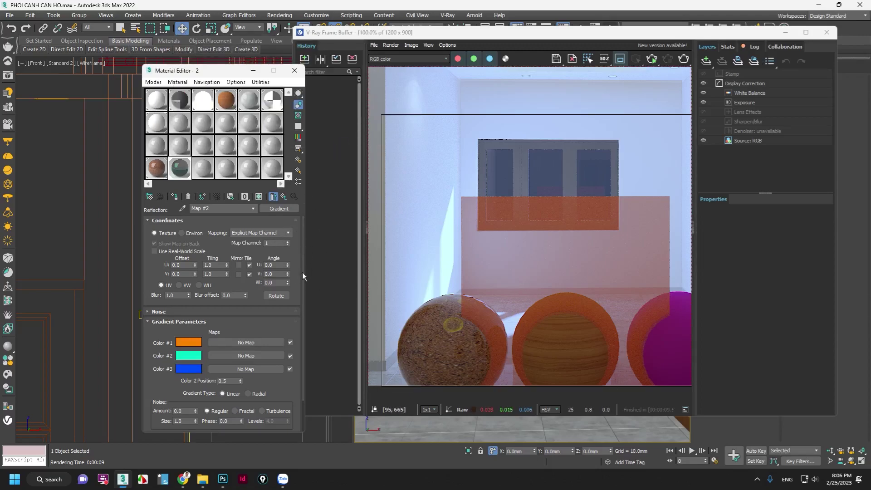
# Share the reflection gradient map with the box material's refraction slot.
pyautogui.click(283, 198)
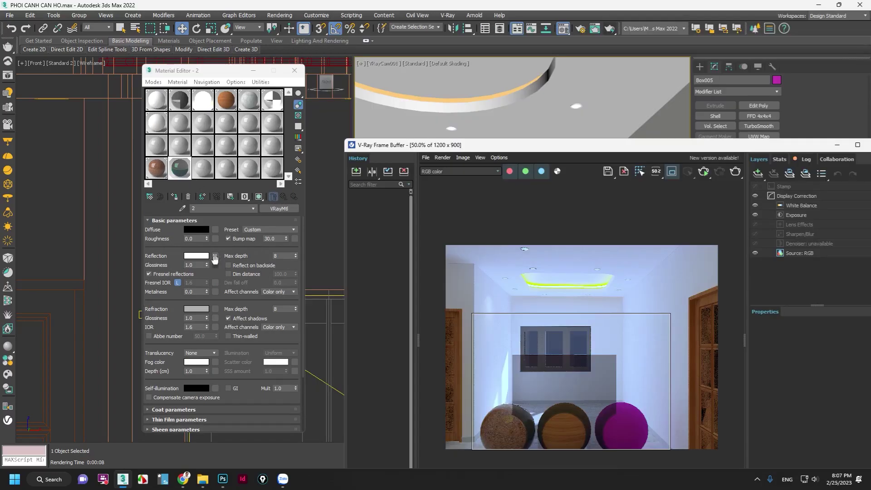
pyautogui.click(216, 255)
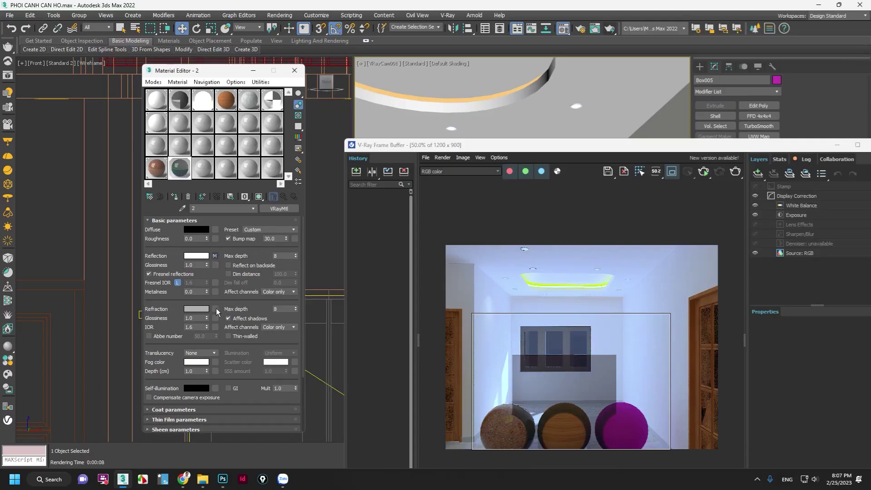
pyautogui.moveTo(218, 312); pyautogui.dragTo(216, 309)
pyautogui.click(205, 281)
# Clear the reflection map, open the refraction gradient, and re-render the scene.
pyautogui.rightClick(216, 259)
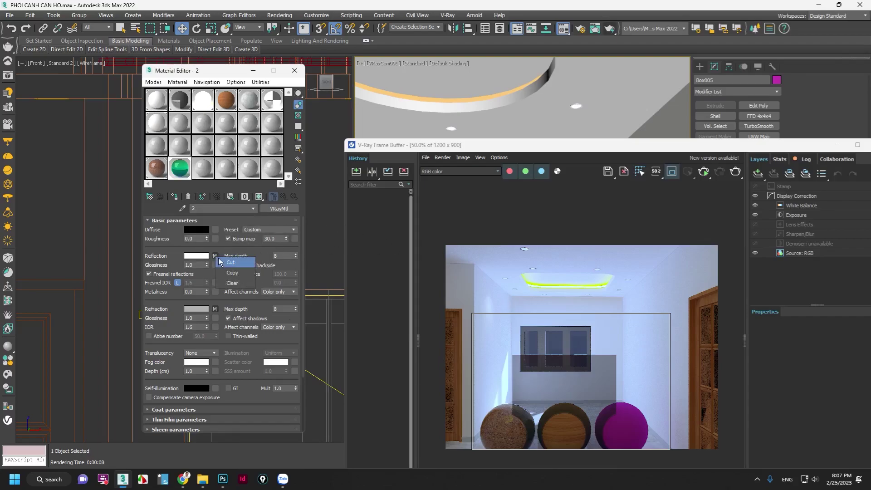
pyautogui.click(232, 283)
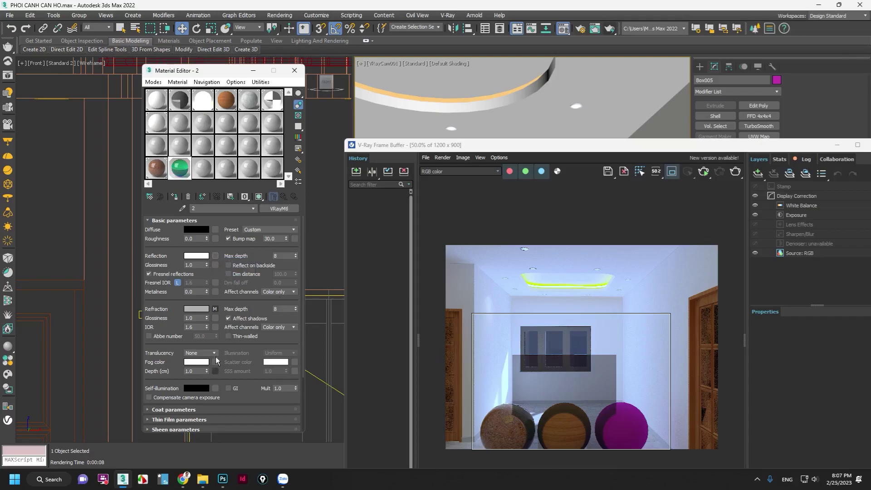
pyautogui.click(215, 309)
pyautogui.hotkey('shift', 'q')
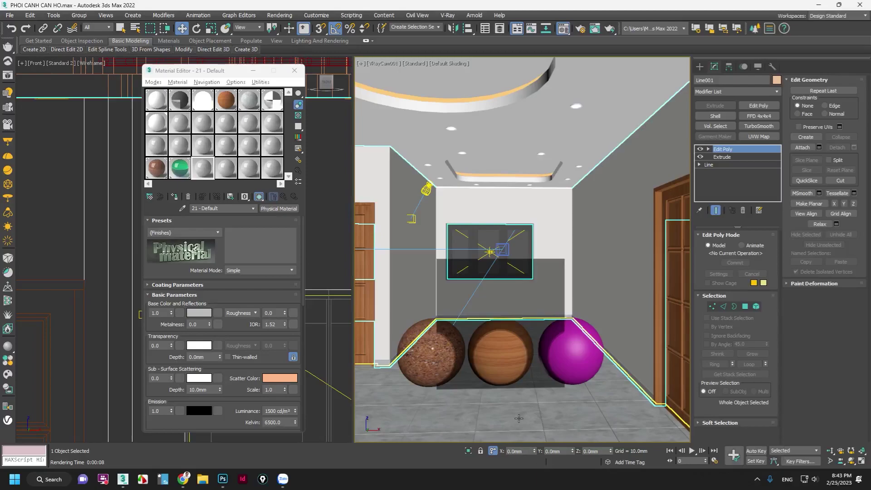
pyautogui.click(545, 399)
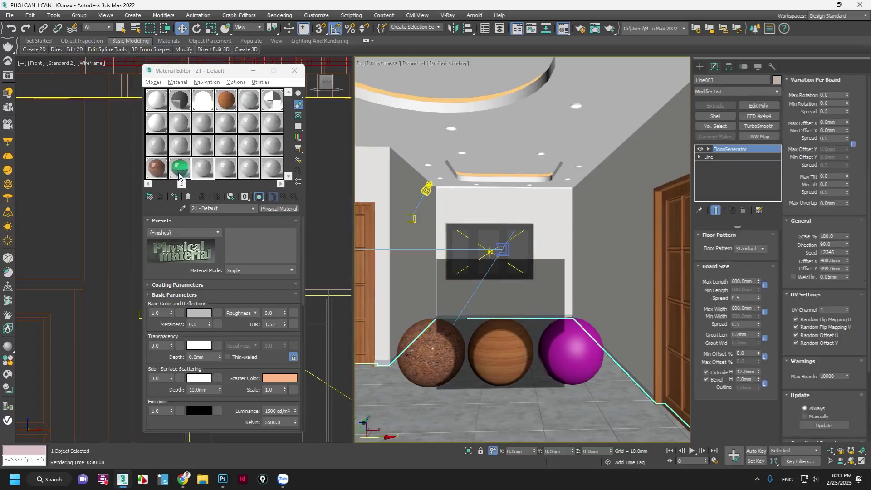
# Make the tuong wall material active and reach the Bump channel in its Maps rollout.
pyautogui.click(157, 123)
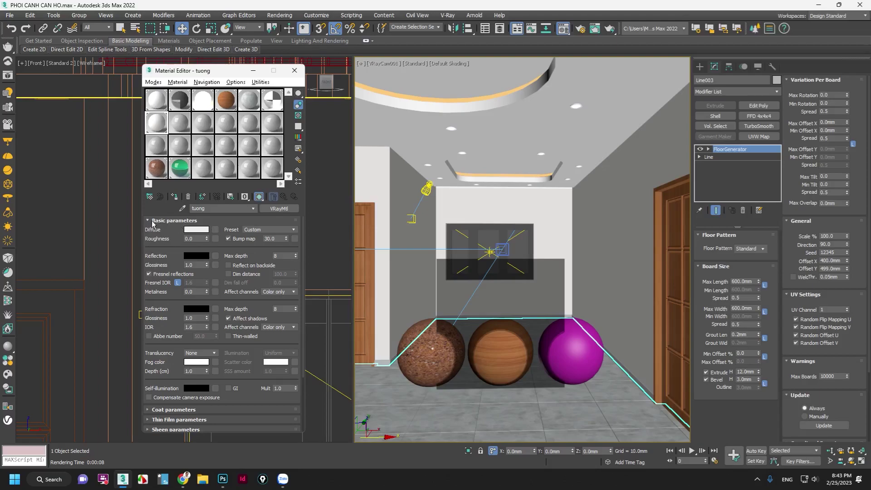
pyautogui.click(147, 220)
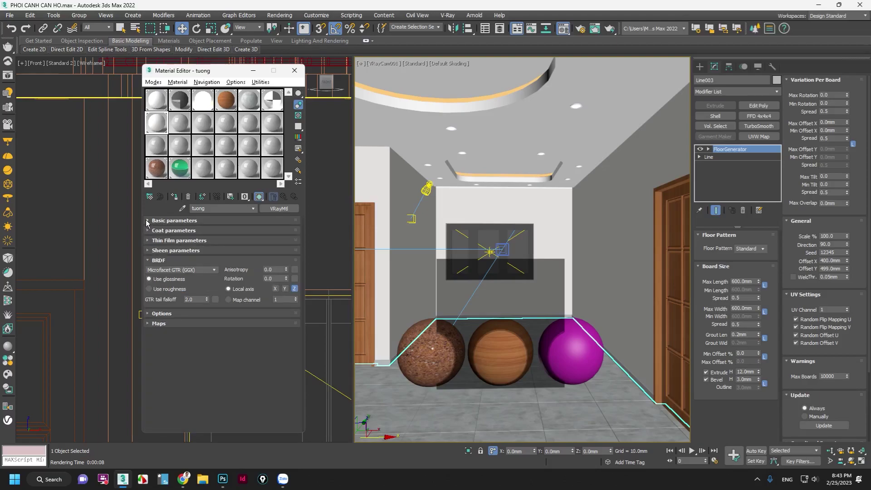
pyautogui.click(148, 323)
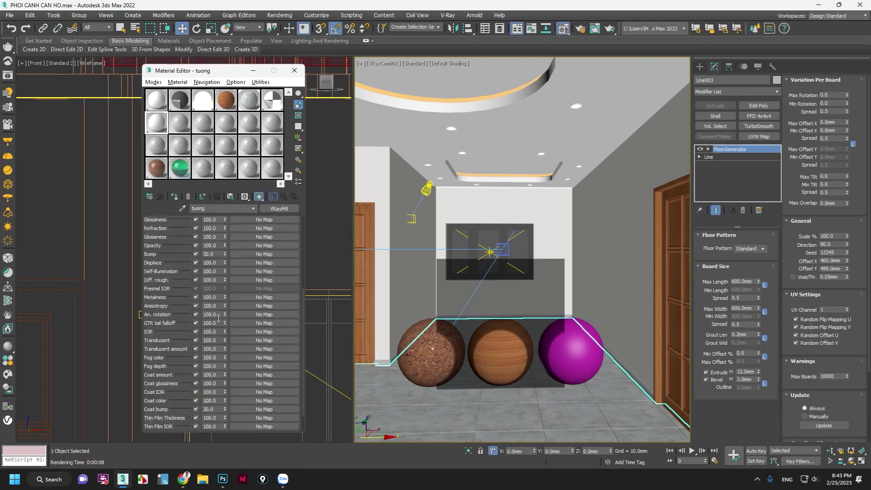
pyautogui.scroll(2, 245, 307)
pyautogui.scroll(1, 253, 303)
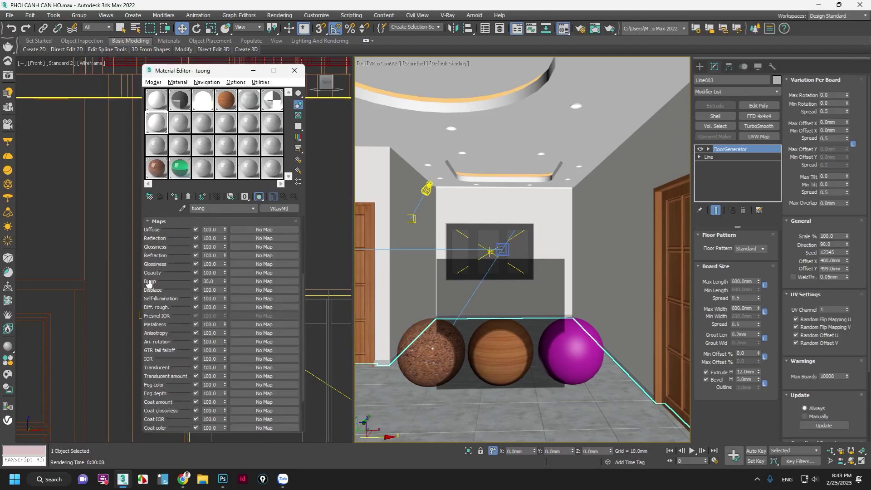
pyautogui.click(258, 282)
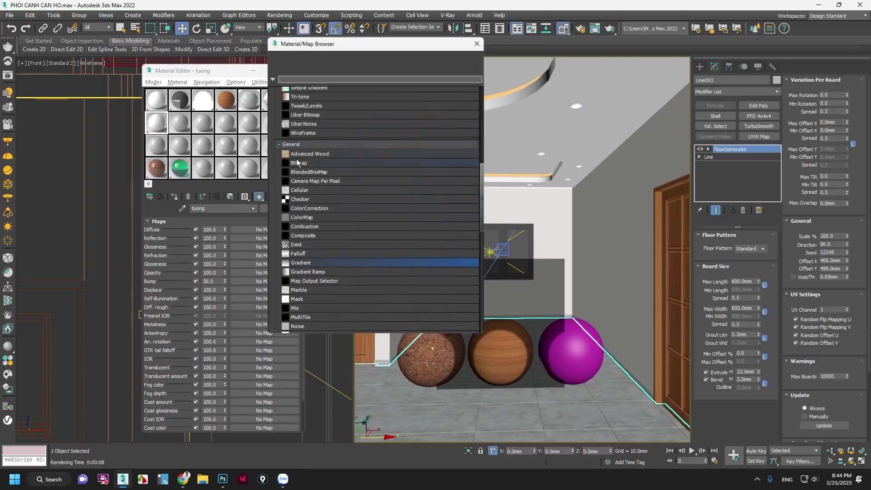
# Load eleT7.jpg from the MAP folder as a Bitmap bump map.
pyautogui.doubleClick(300, 163)
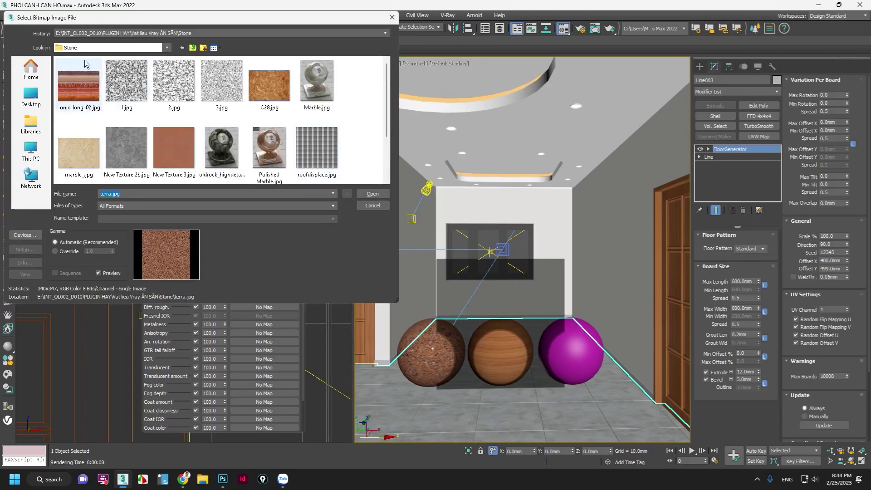
pyautogui.click(31, 150)
pyautogui.doubleClick(136, 164)
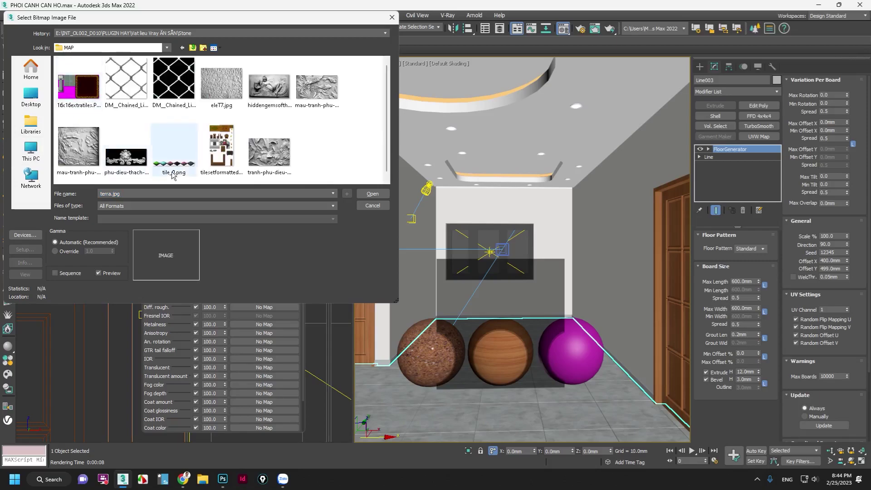
pyautogui.click(221, 86)
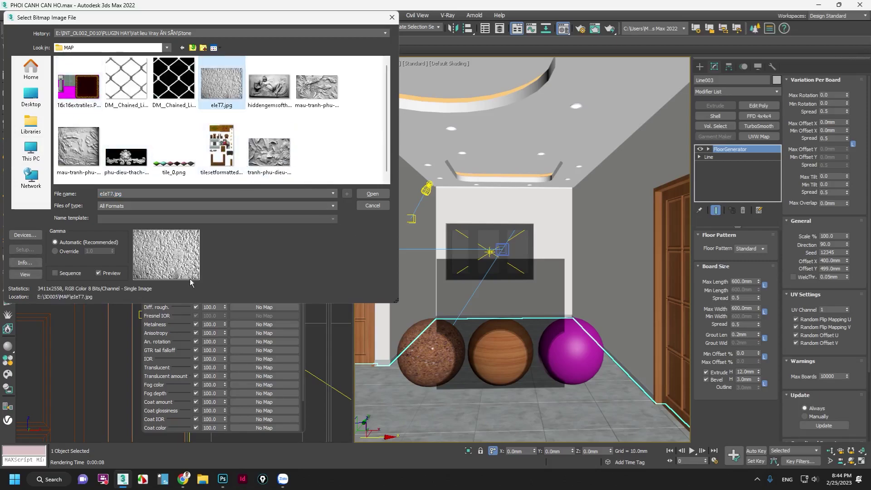
pyautogui.click(376, 198)
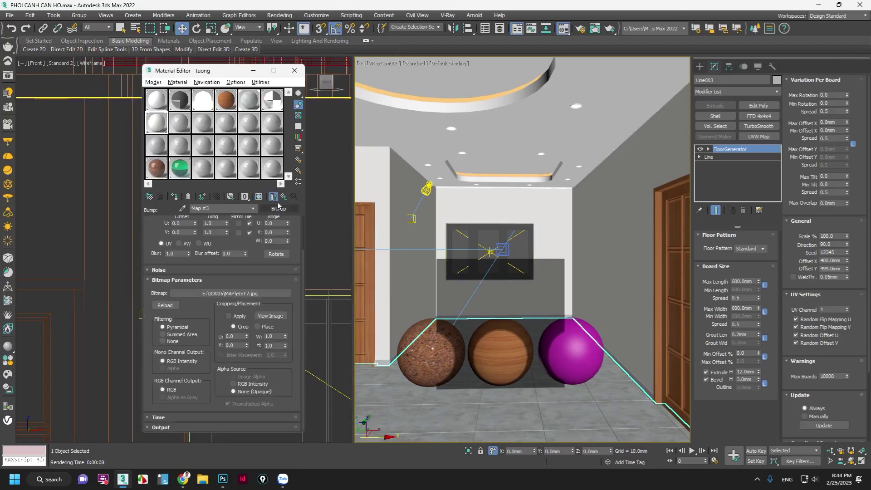
# Show the bump texture on wall Line001 in the viewport and tile it 5.0 in U and V.
pyautogui.click(591, 207)
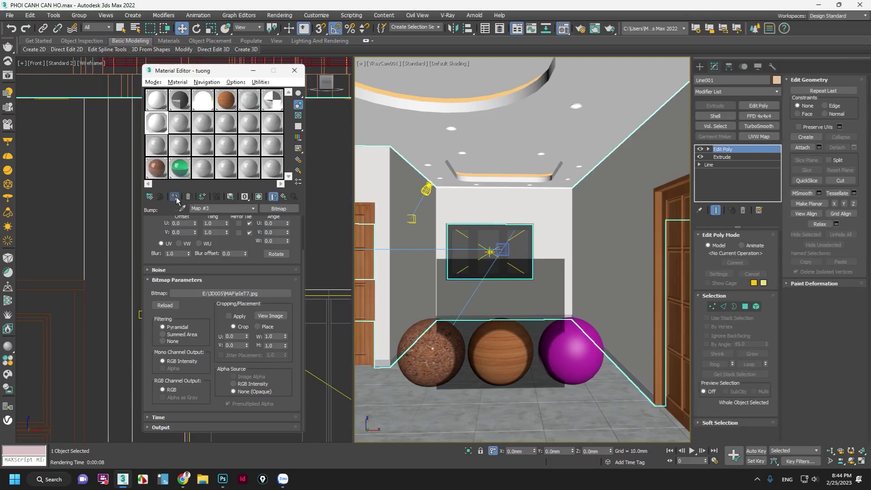
pyautogui.click(259, 196)
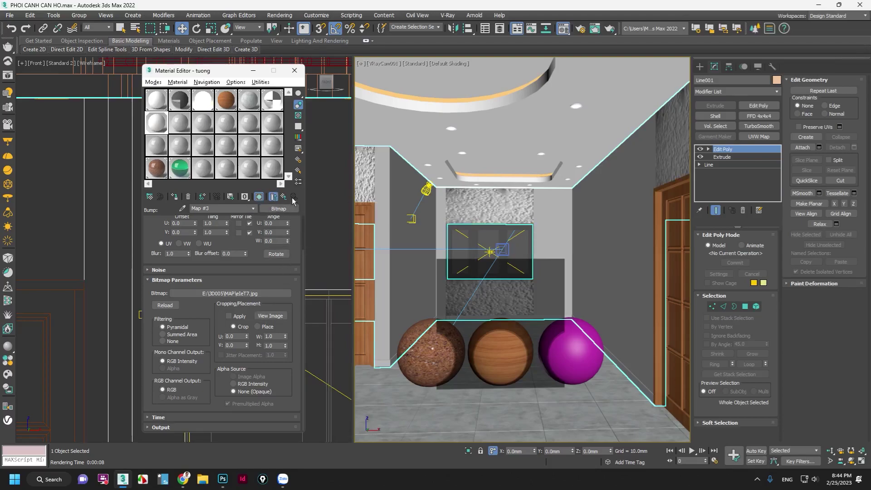
pyautogui.doubleClick(212, 223)
pyautogui.write('5')
pyautogui.press('Return')
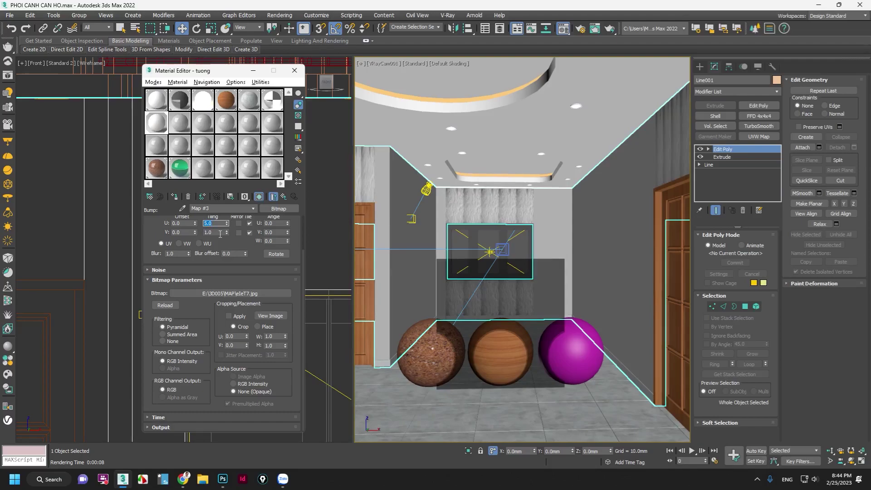
pyautogui.doubleClick(220, 232)
pyautogui.write('5')
pyautogui.press('Return')
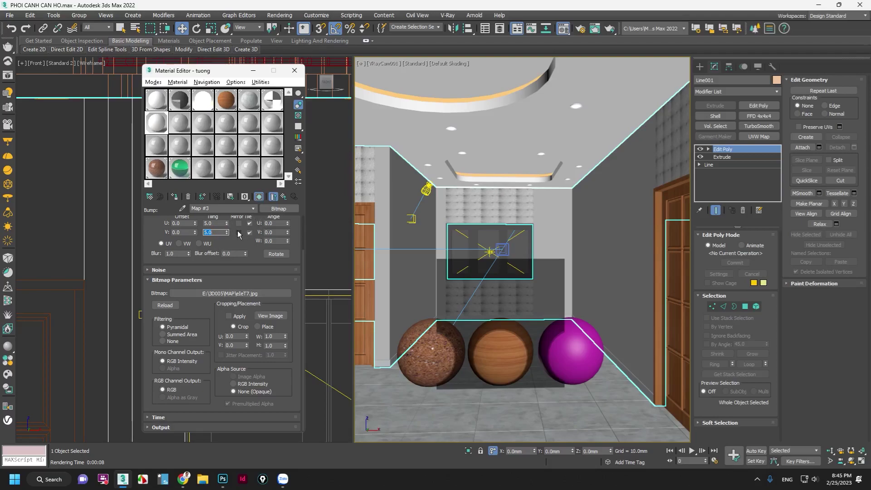
# Drag the eleT7.jpg crop rectangle to U 0.151, V 0.08, W 0.798, H 0.606.
pyautogui.click(275, 317)
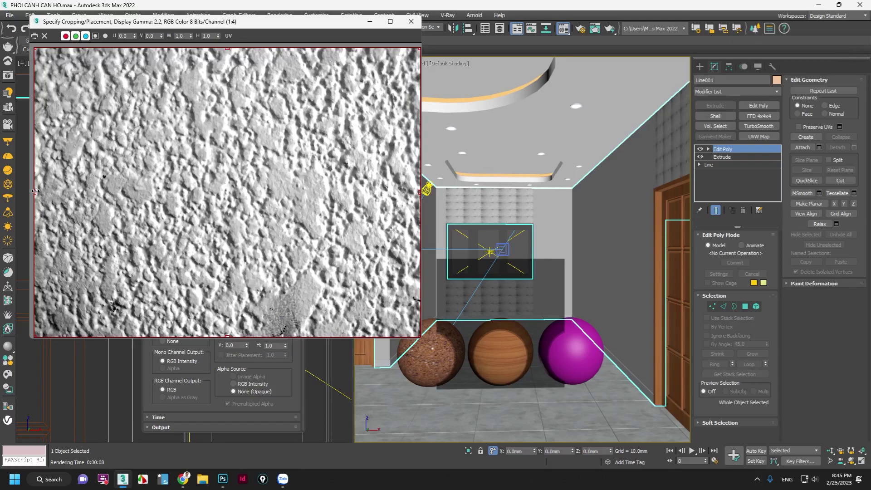
pyautogui.moveTo(36, 192); pyautogui.dragTo(112, 191)
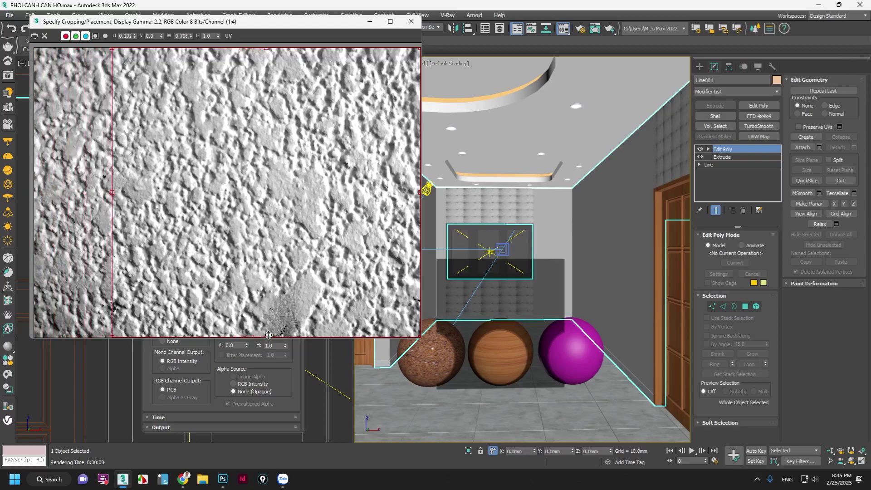
pyautogui.moveTo(266, 338); pyautogui.dragTo(266, 264)
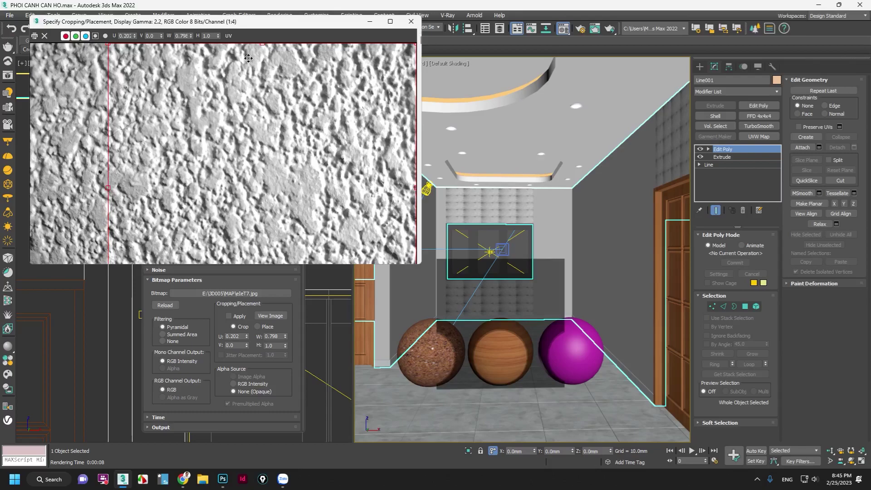
pyautogui.moveTo(263, 58); pyautogui.dragTo(263, 70)
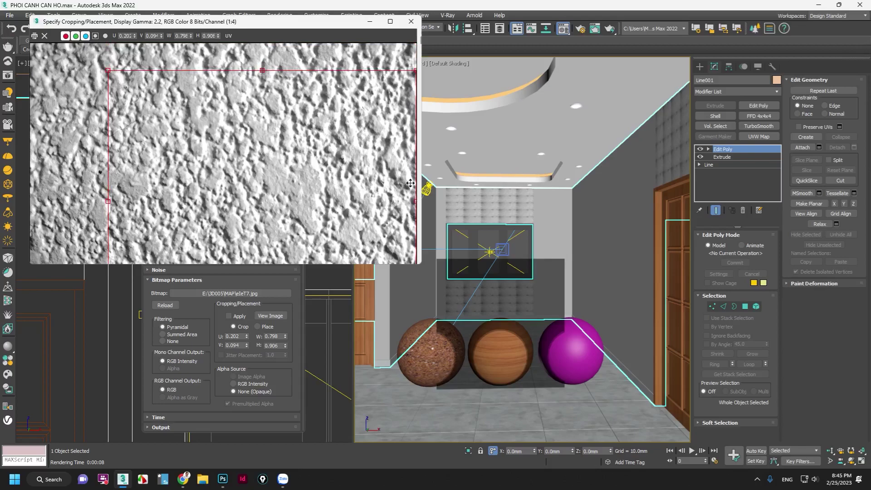
pyautogui.moveTo(410, 183); pyautogui.dragTo(385, 180)
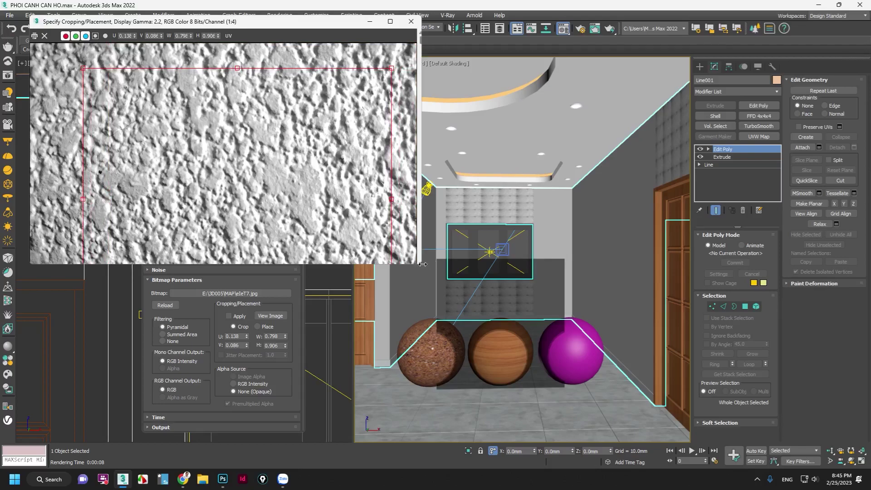
pyautogui.moveTo(197, 215)
pyautogui.mouseDown()
pyautogui.moveTo(206, 183)
pyautogui.moveTo(210, 214)
pyautogui.mouseUp()
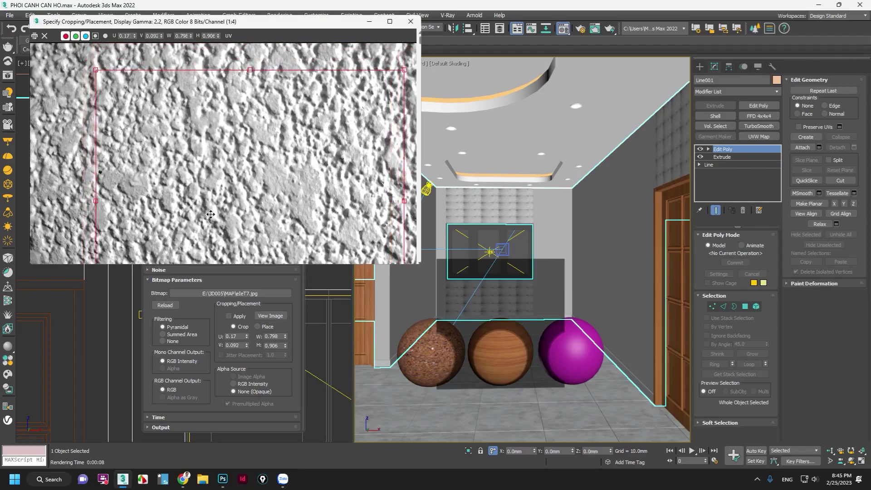
pyautogui.moveTo(250, 69); pyautogui.dragTo(250, 177)
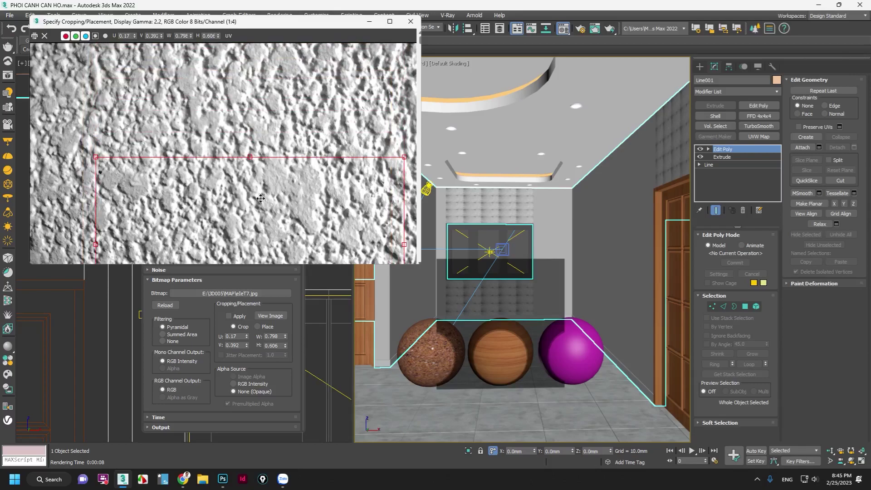
pyautogui.moveTo(261, 220); pyautogui.dragTo(256, 109)
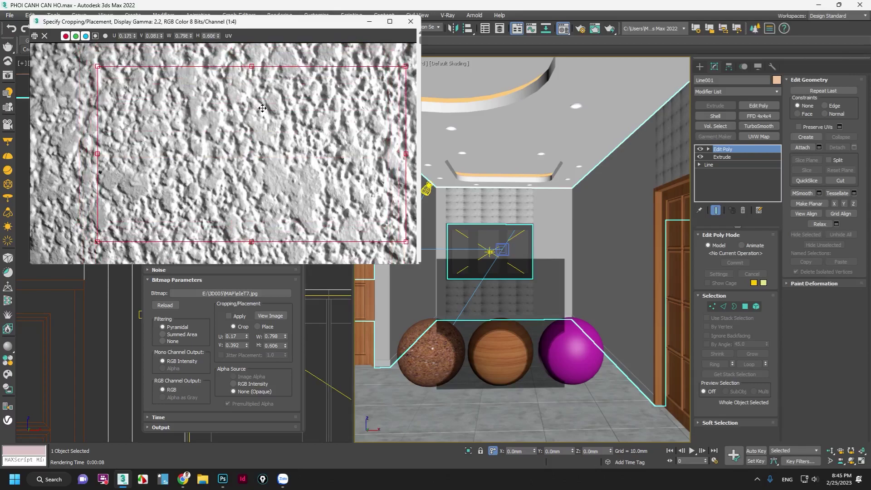
pyautogui.moveTo(261, 108); pyautogui.dragTo(253, 107)
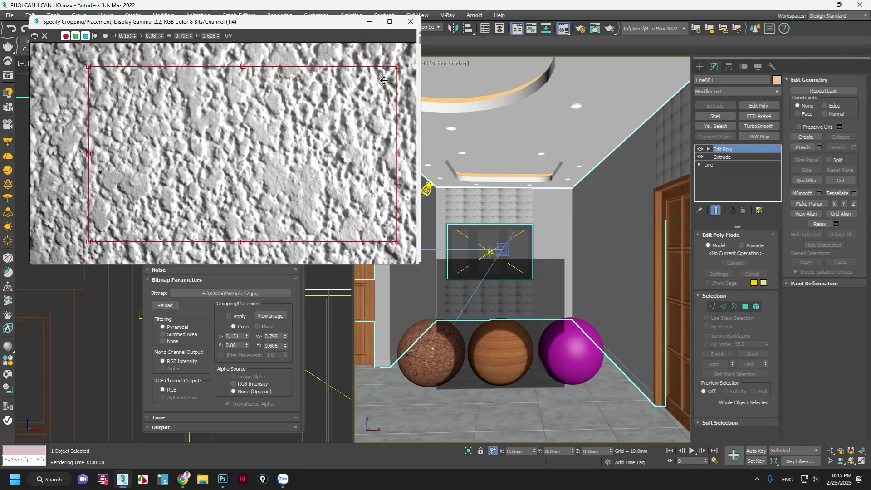
pyautogui.click(409, 22)
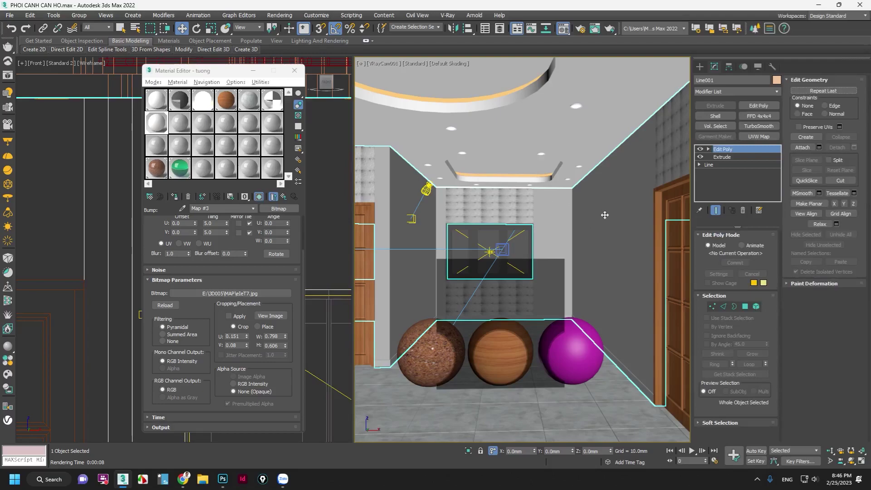
# Add a Box-projection UVW Map to wall Line001, apply the bump crop, and enlarge the mapping size.
pyautogui.click(758, 136)
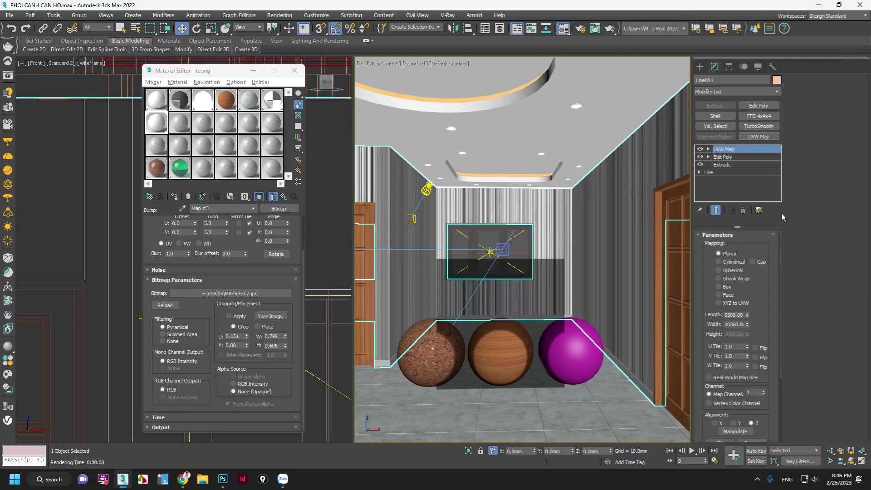
pyautogui.click(727, 287)
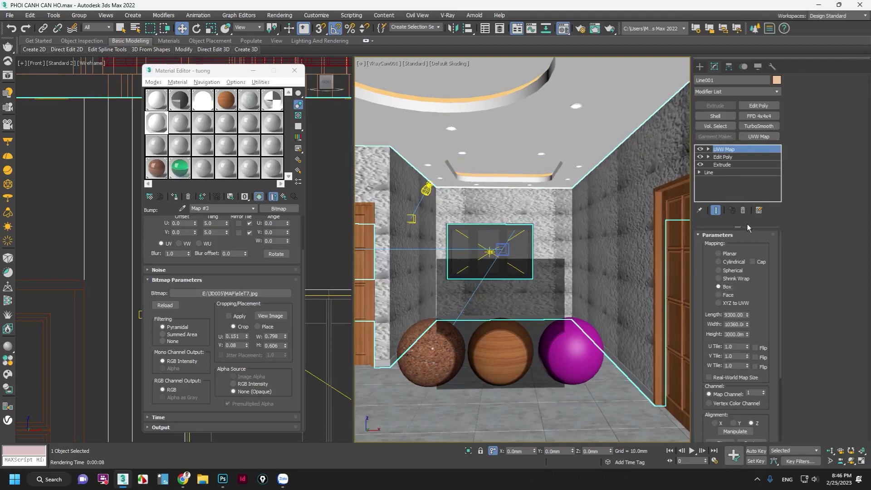
pyautogui.click(234, 316)
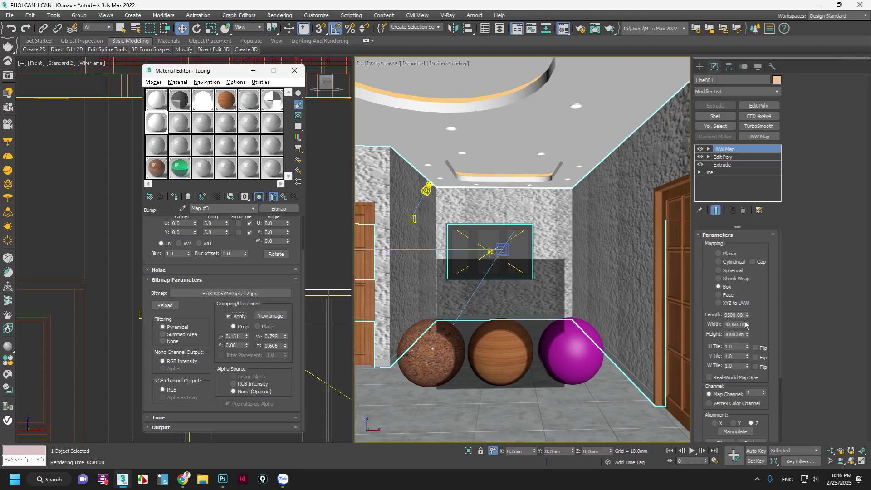
pyautogui.moveTo(746, 323); pyautogui.dragTo(746, 317)
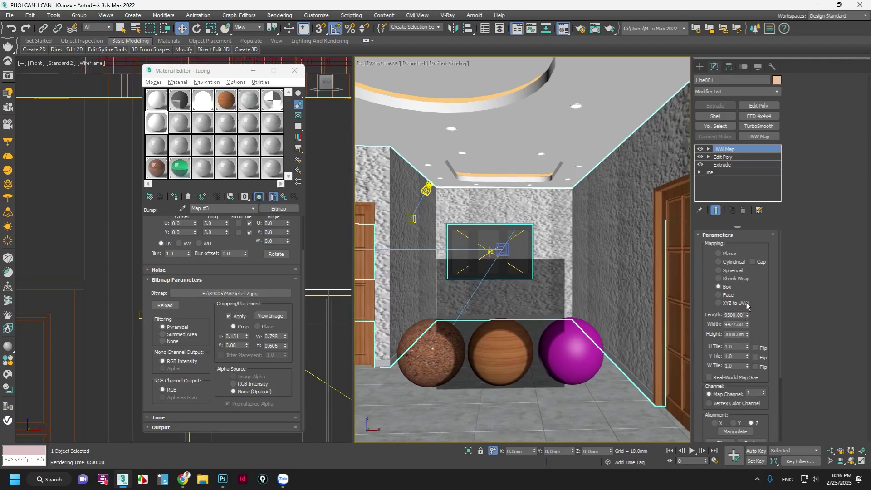
pyautogui.moveTo(748, 314)
pyautogui.mouseDown()
pyautogui.moveTo(751, 269)
pyautogui.moveTo(749, 280)
pyautogui.mouseUp()
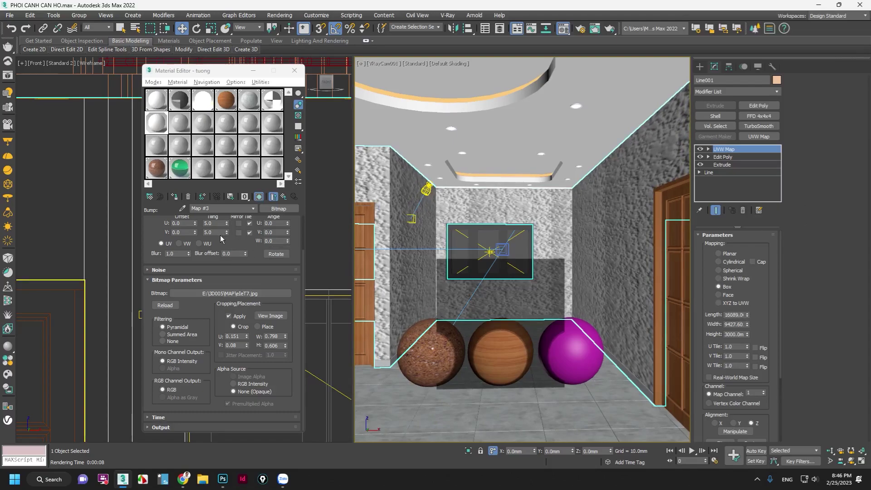
# Set the tuong wall's bump bitmap tiling to 10.0 in both U and V.
pyautogui.click(214, 223)
pyautogui.write('1')
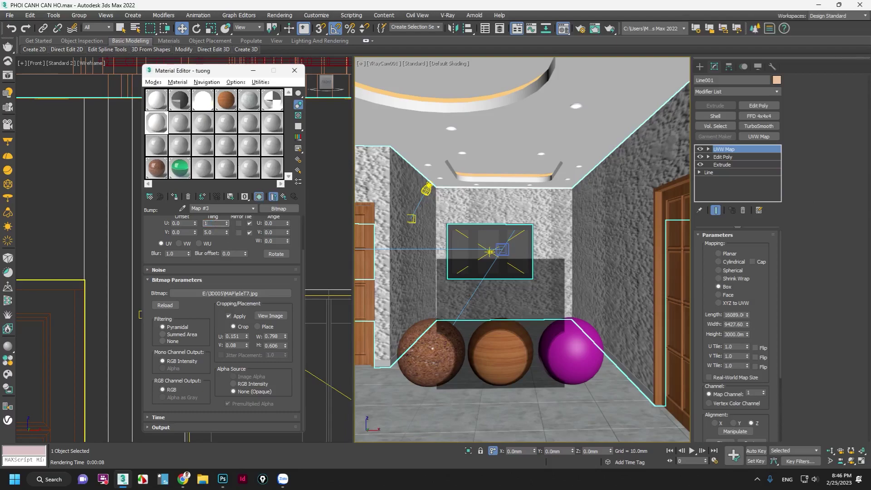
pyautogui.write('0.0')
pyautogui.press('Return')
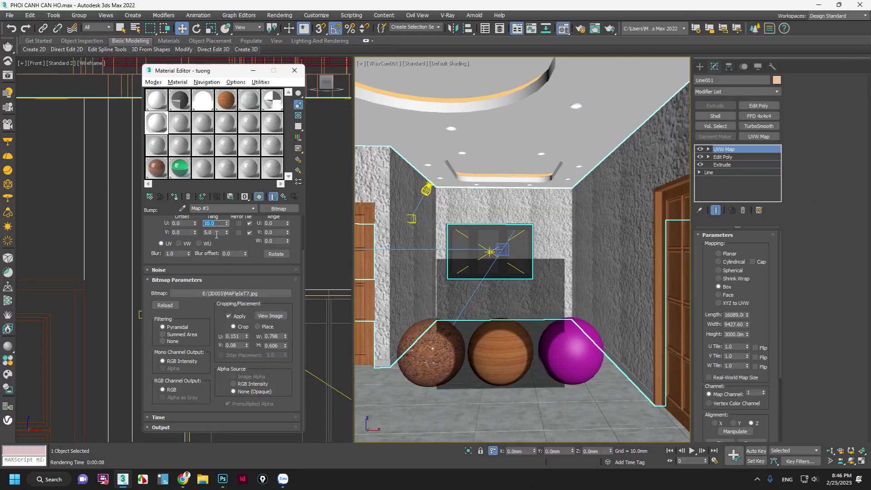
pyautogui.click(216, 232)
pyautogui.write('0')
pyautogui.press('Return')
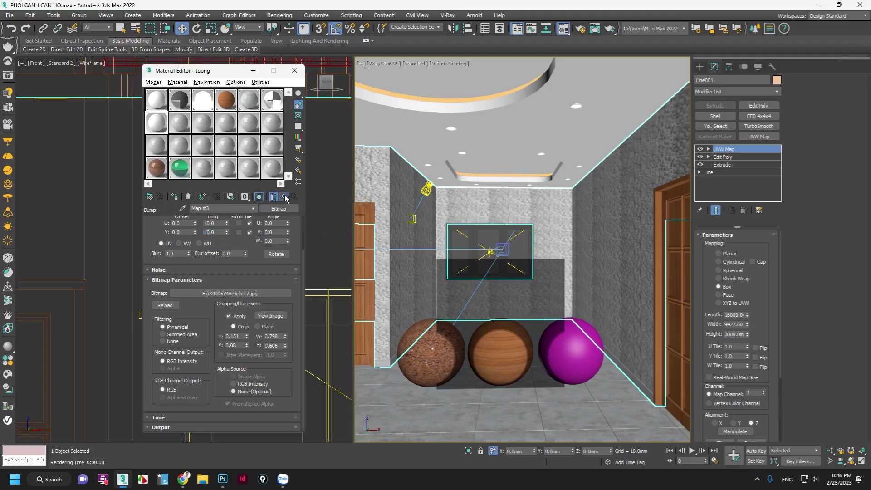
pyautogui.click(283, 196)
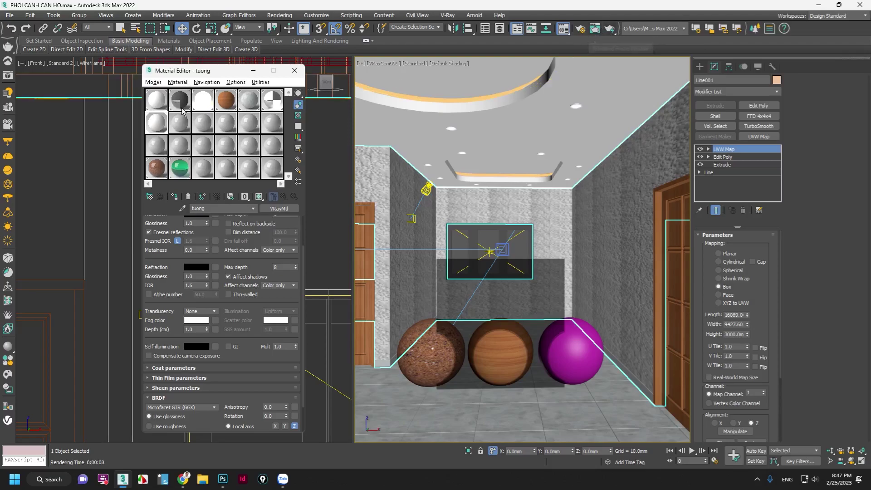
# Turn off Region Render in the V-Ray frame buffer and render the full room.
pyautogui.click(8, 77)
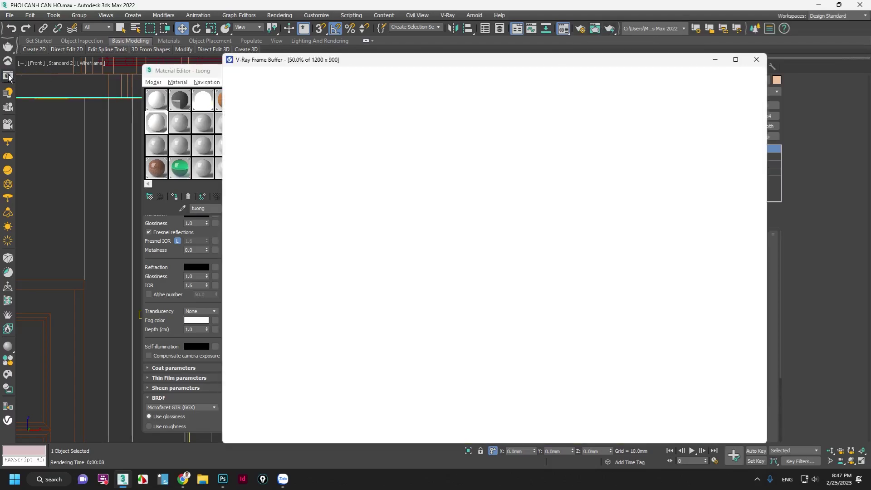
pyautogui.click(549, 86)
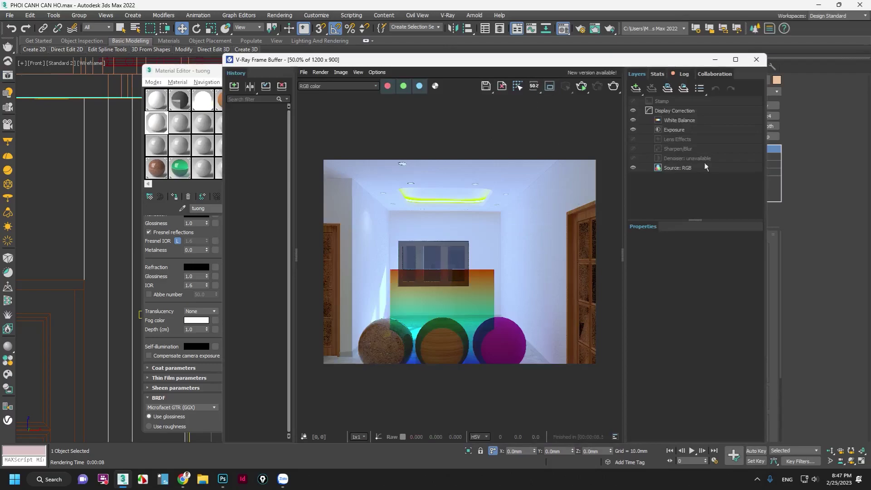
pyautogui.click(613, 86)
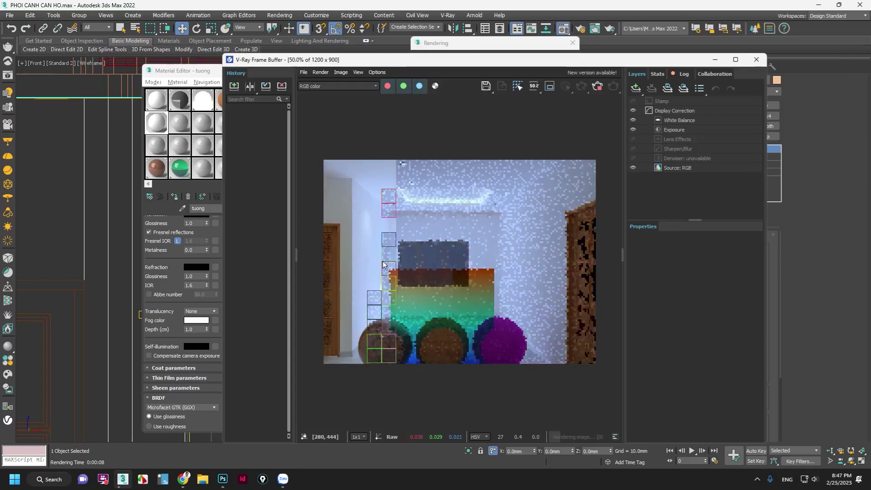
# Zoom in and out on the render to inspect the walls' fine tiled bump relief.
pyautogui.scroll(2, 353, 258)
pyautogui.scroll(2, 353, 216)
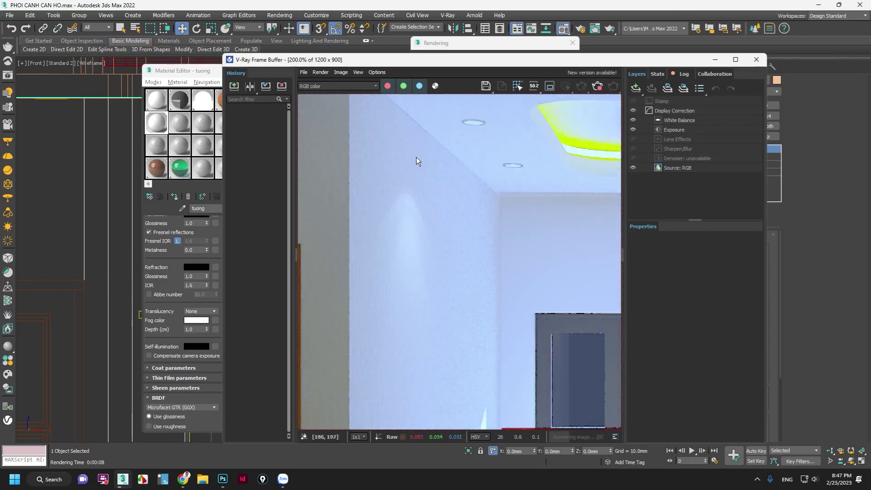
pyautogui.scroll(-2, 419, 190)
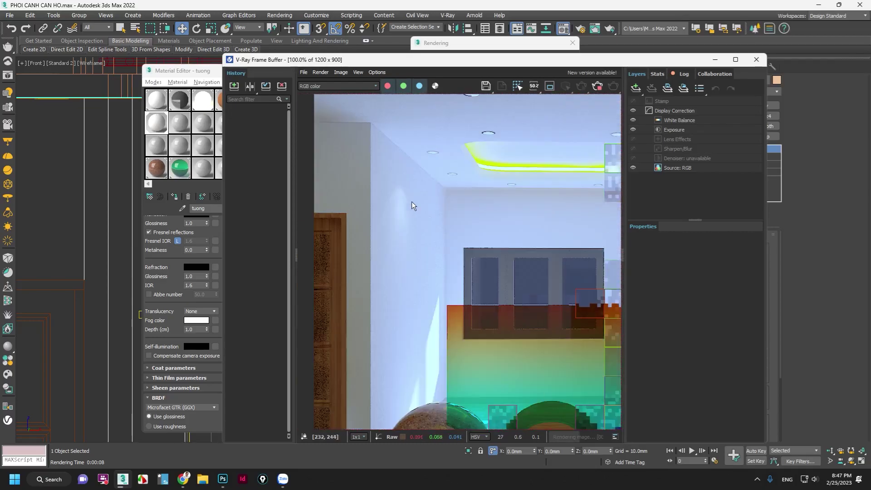
pyautogui.scroll(2, 372, 170)
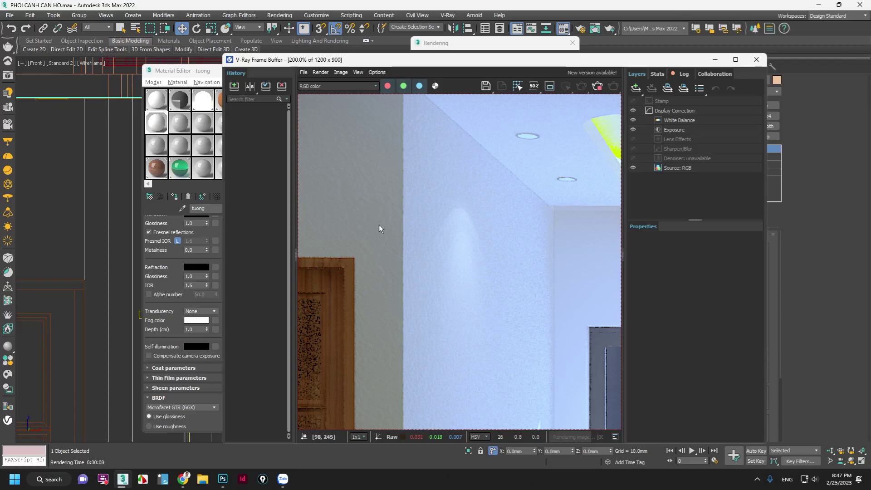
pyautogui.scroll(-1, 375, 217)
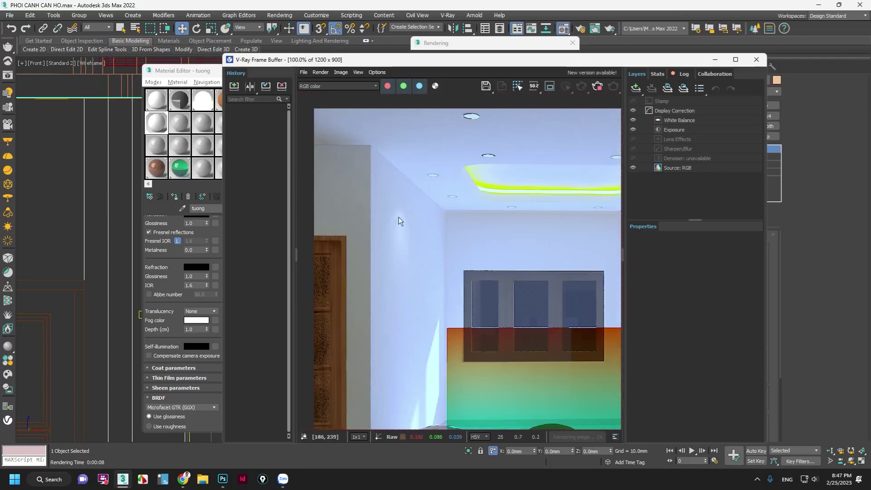
pyautogui.scroll(-1, 398, 214)
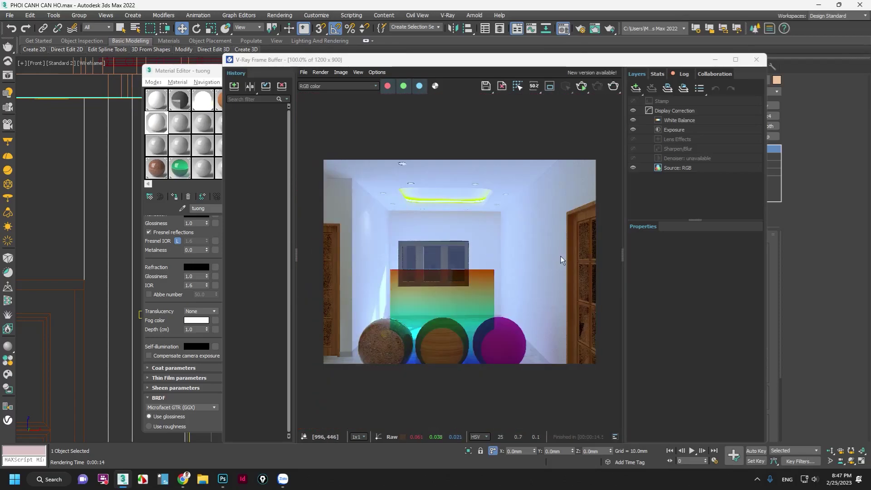
pyautogui.scroll(2, 560, 256)
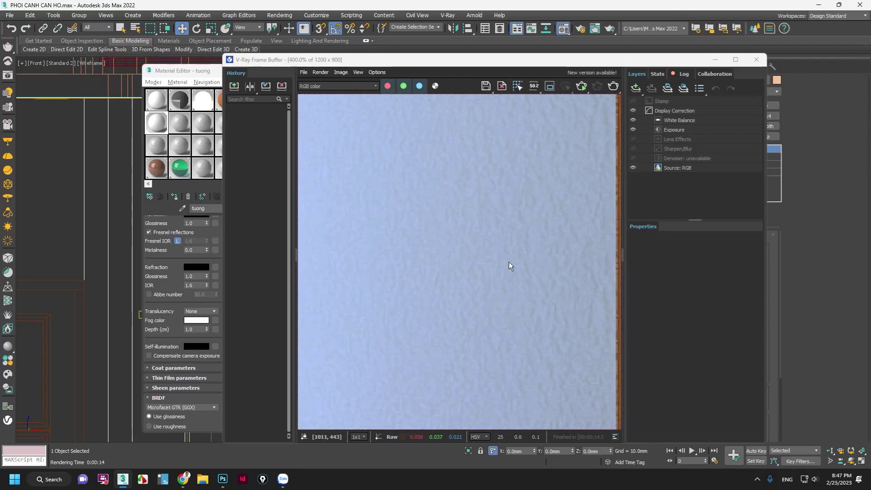
pyautogui.scroll(-1, 506, 254)
pyautogui.scroll(-1, 521, 271)
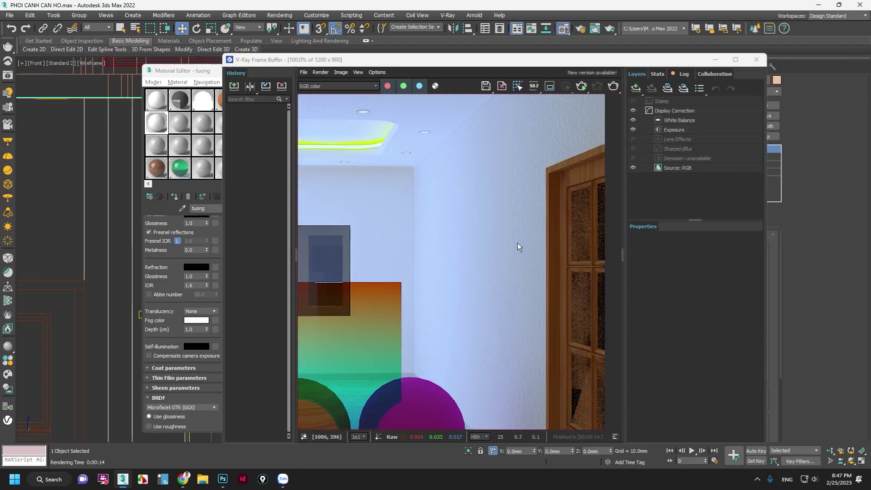
pyautogui.press('super+shift+s')
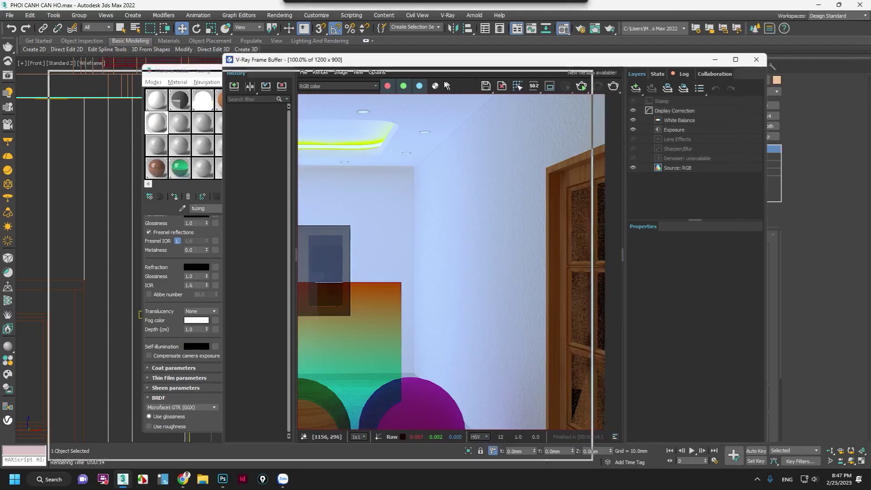
# Minimize the frame buffer, select the magenta sphere, and start a material in an unused slot, typing 'tuongt'.
pyautogui.moveTo(446, 86); pyautogui.dragTo(534, 97)
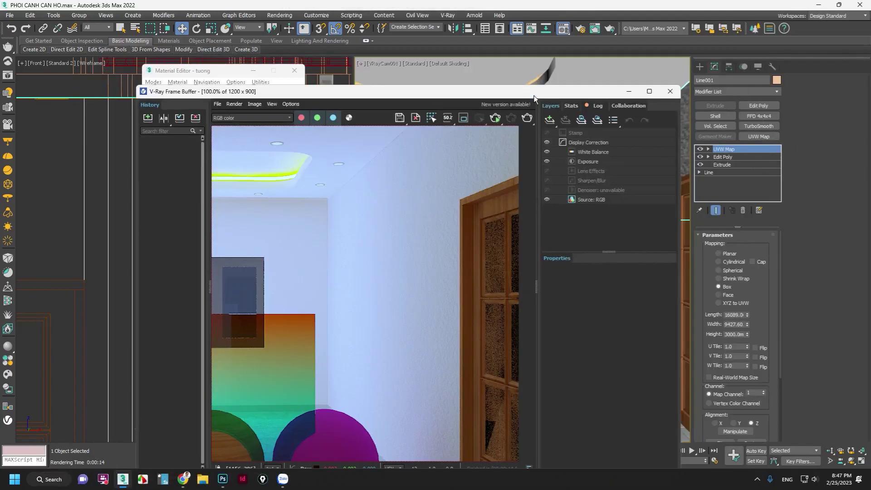
pyautogui.click(628, 91)
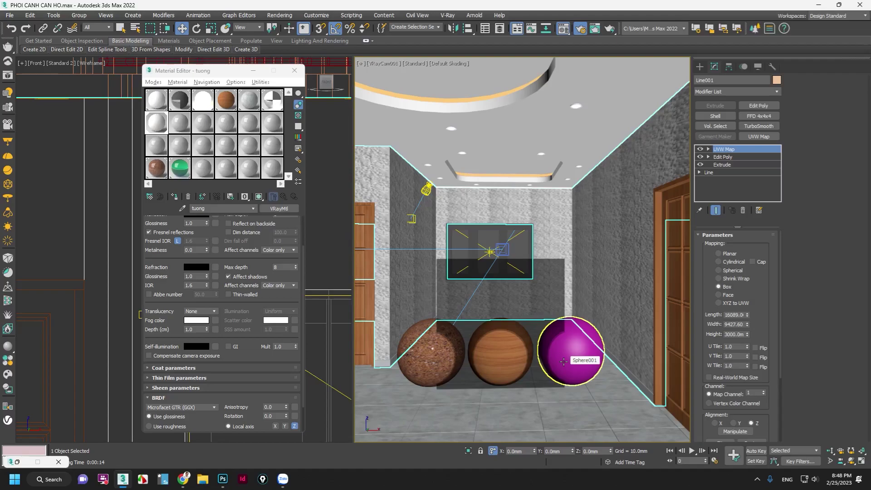
pyautogui.click(576, 364)
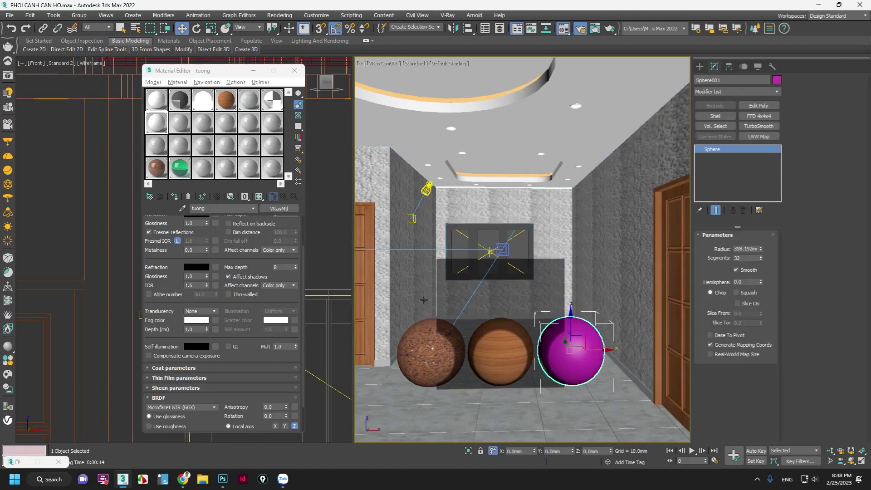
pyautogui.click(200, 170)
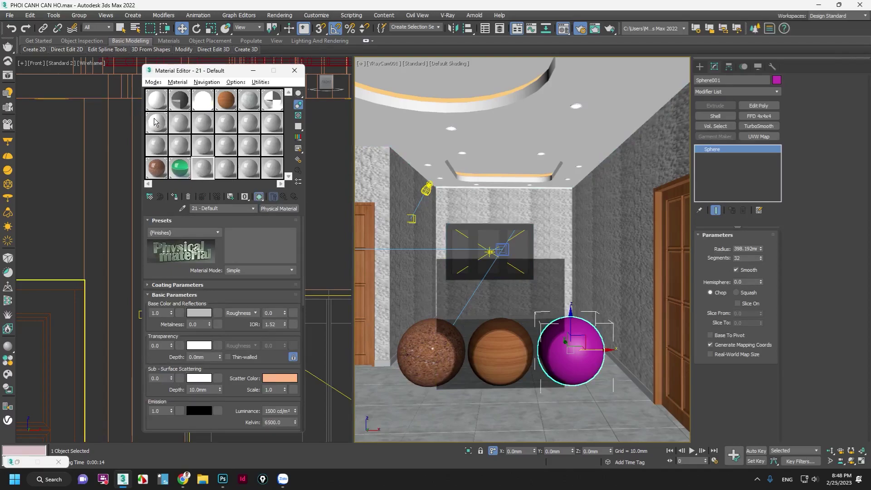
pyautogui.write('tuong')
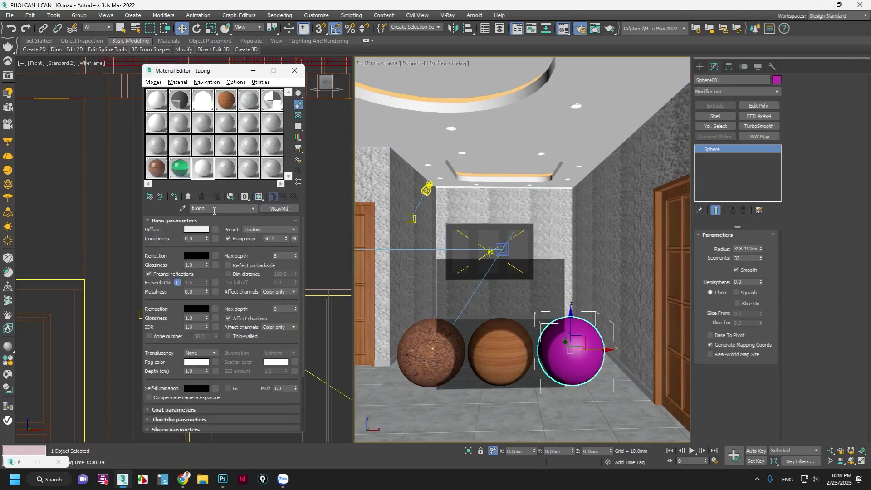
pyautogui.write('t')
# Set SSS translucency with a bright cyan scatter colour and assign the material to the sphere.
pyautogui.click(206, 353)
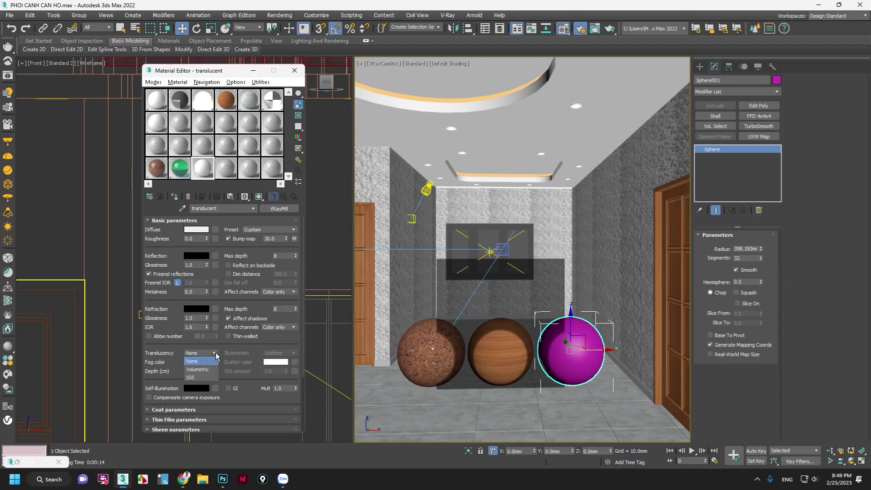
pyautogui.click(190, 377)
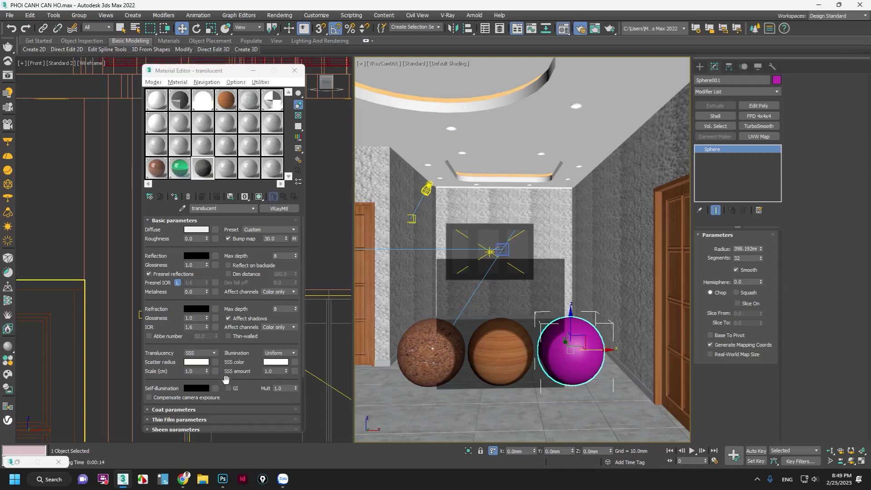
pyautogui.click(201, 363)
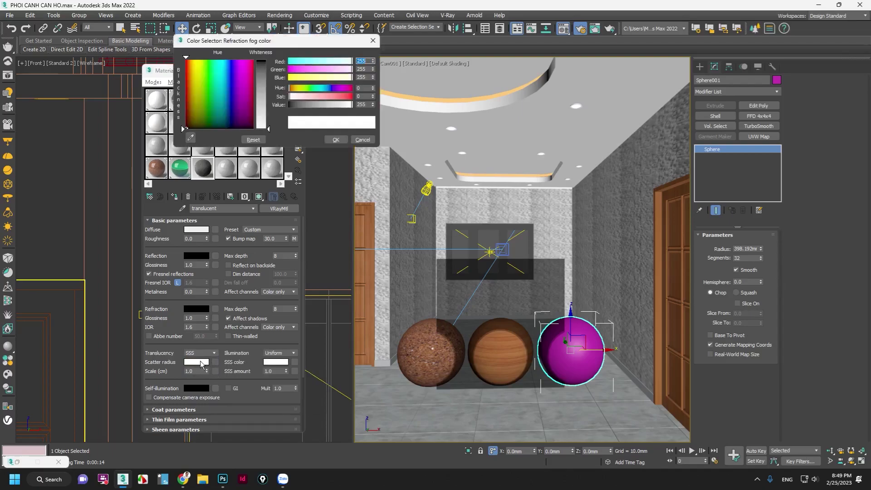
pyautogui.click(218, 68)
pyautogui.moveTo(258, 102)
pyautogui.mouseDown()
pyautogui.moveTo(261, 61)
pyautogui.moveTo(213, 64)
pyautogui.mouseUp()
pyautogui.click(336, 139)
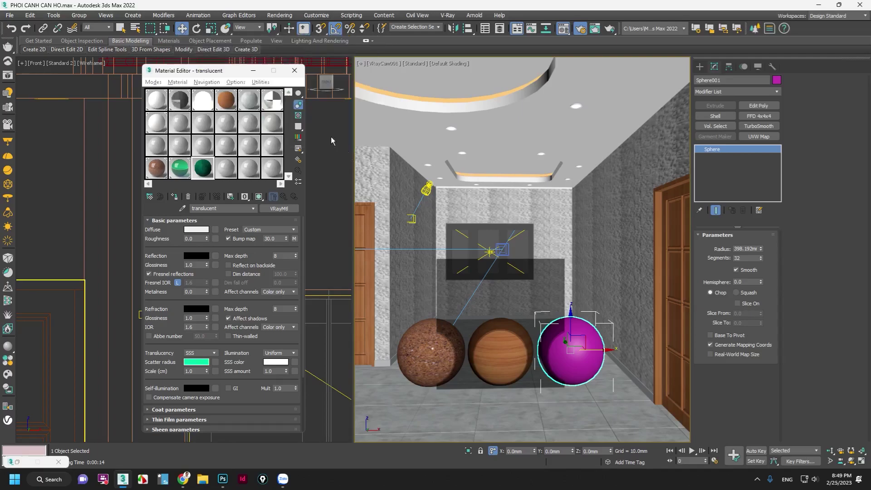
pyautogui.click(174, 196)
pyautogui.click(226, 167)
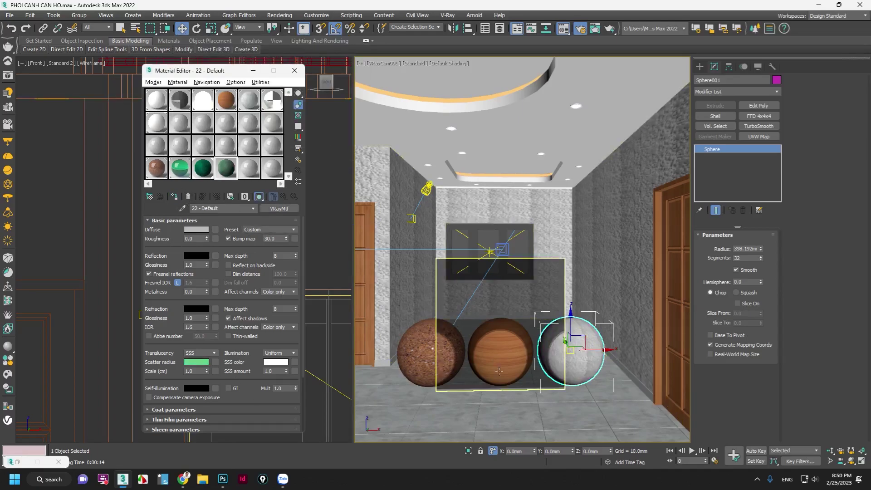
pyautogui.click(175, 199)
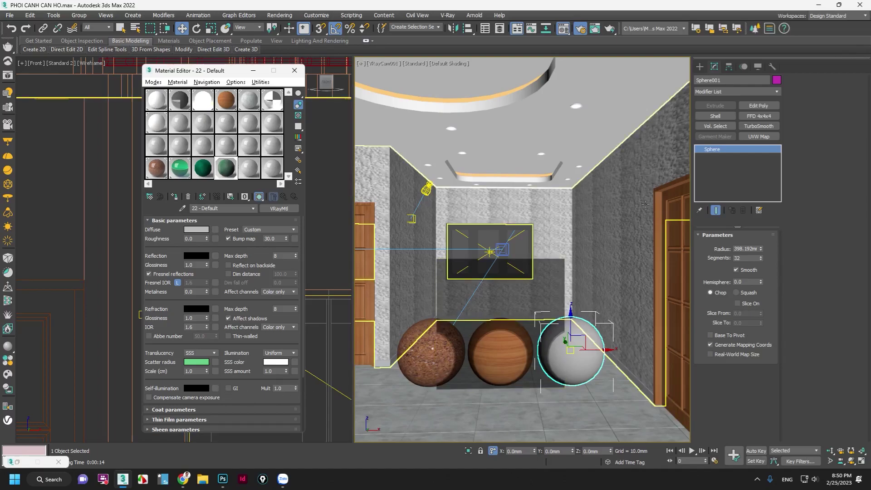
# Render in V-Ray, zoom in to check the translucent sphere, then minimize the frame buffer.
pyautogui.click(610, 29)
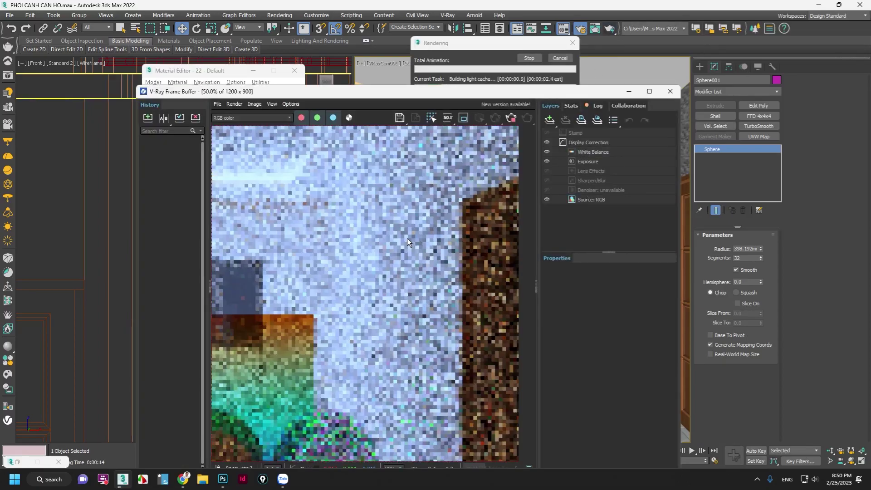
pyautogui.scroll(1, 380, 448)
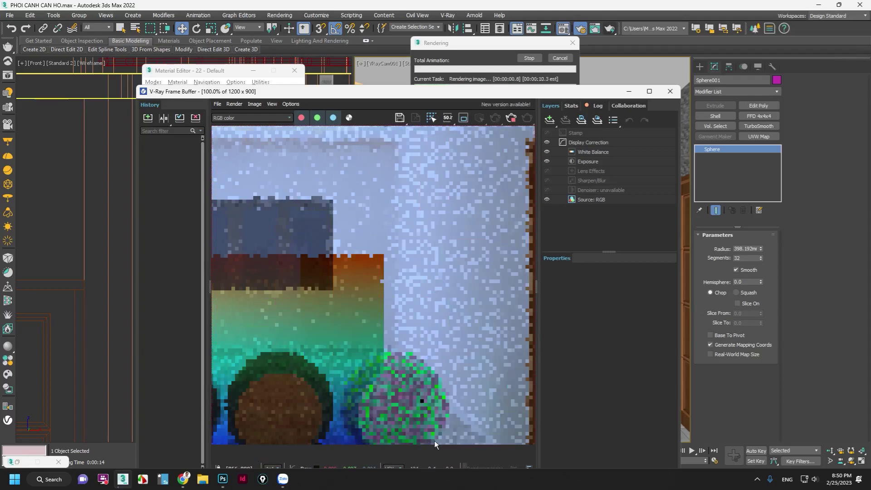
pyautogui.scroll(-1, 498, 361)
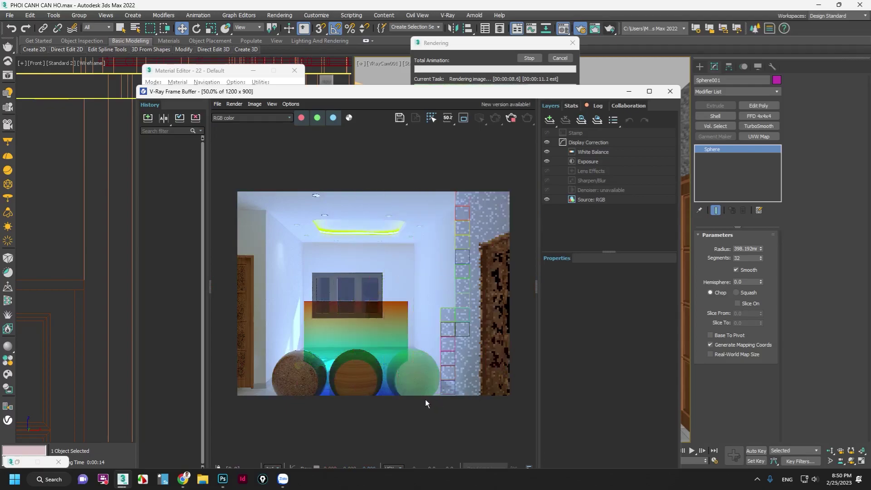
pyautogui.scroll(2, 426, 398)
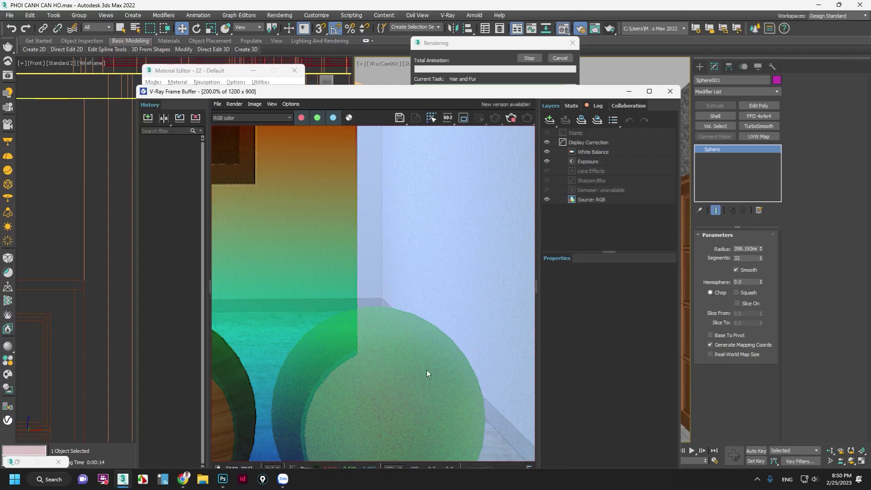
pyautogui.scroll(-1, 431, 375)
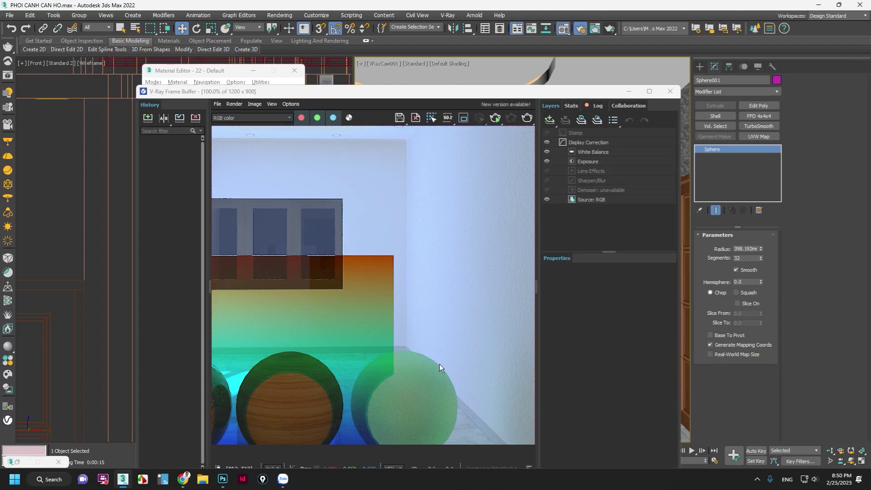
pyautogui.scroll(-1, 435, 350)
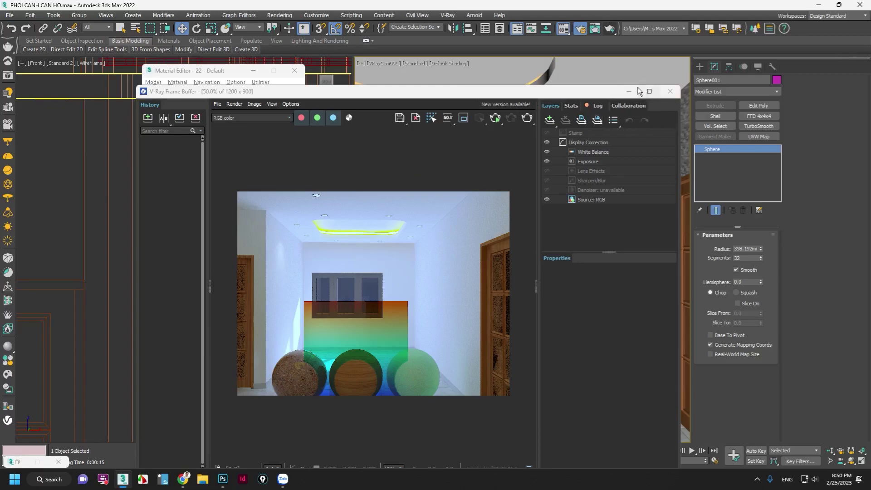
pyautogui.click(628, 91)
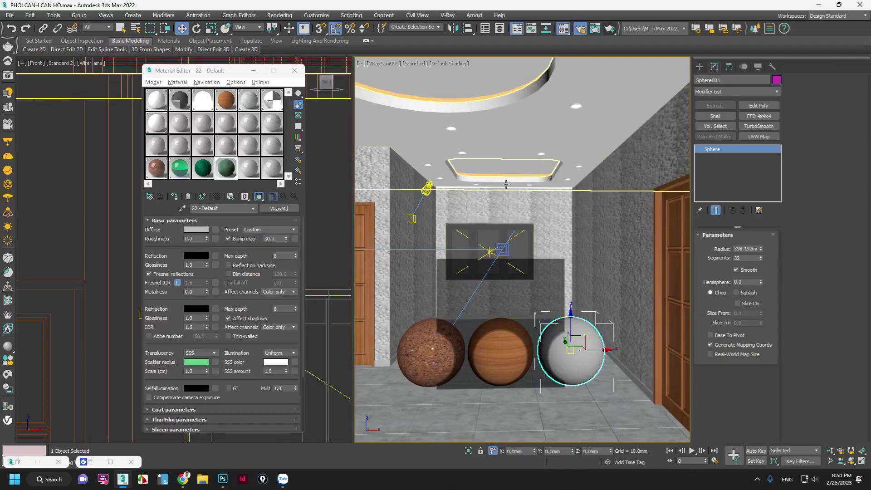
# Select the box behind the spheres and turn material slot 23 into a VRayMtl.
pyautogui.click(527, 280)
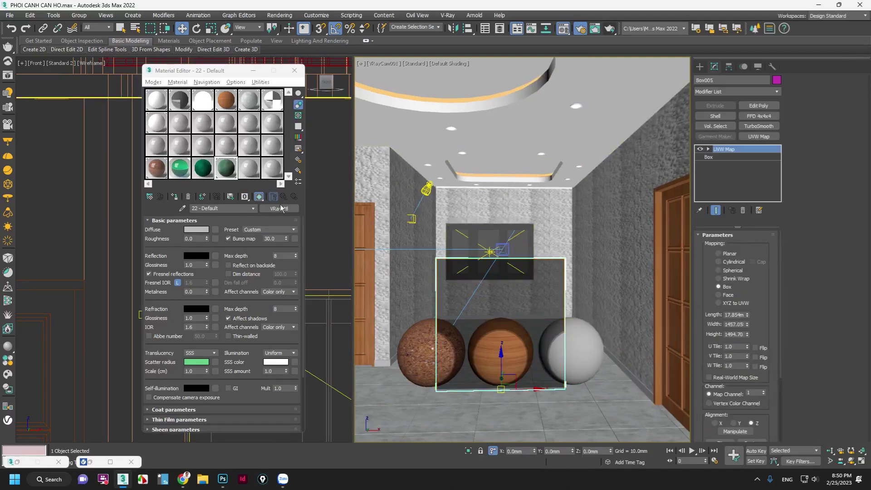
pyautogui.click(249, 168)
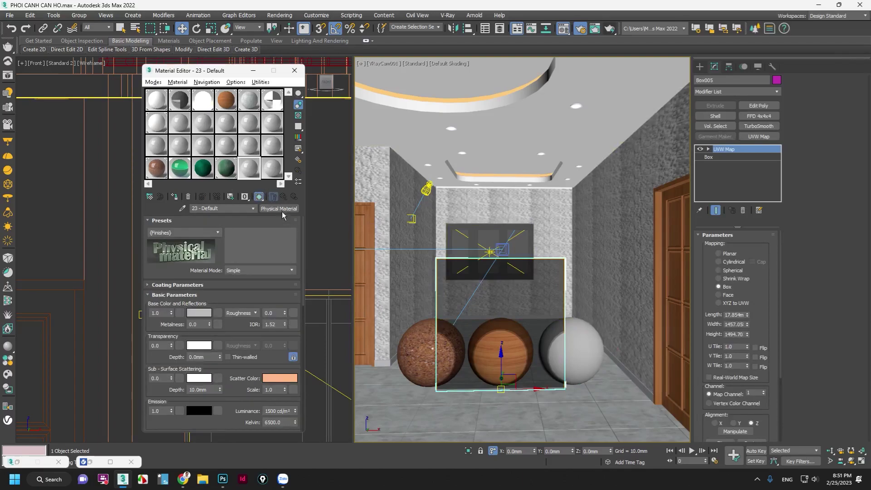
pyautogui.click(280, 209)
pyautogui.doubleClick(299, 246)
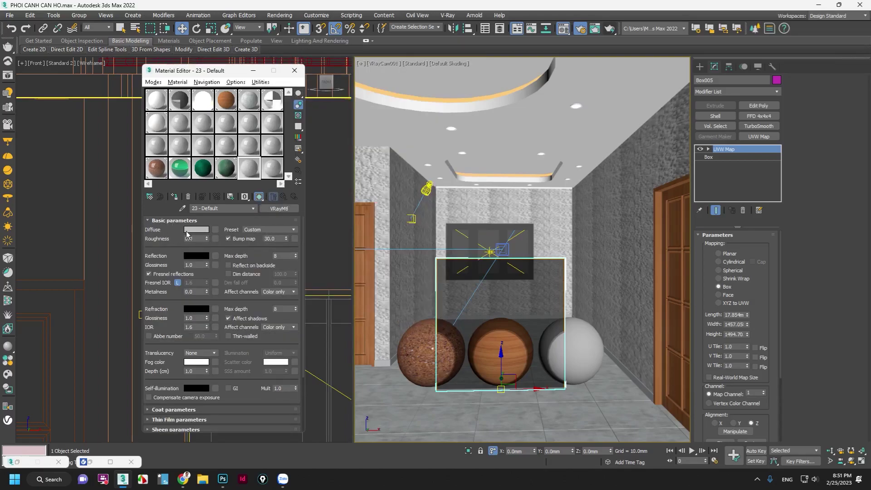
# Choose a Bitmap diffuse map and pick DM_Chained_Link_Fence_A_Premium_2013.jpg, previewing it full size.
pyautogui.click(215, 230)
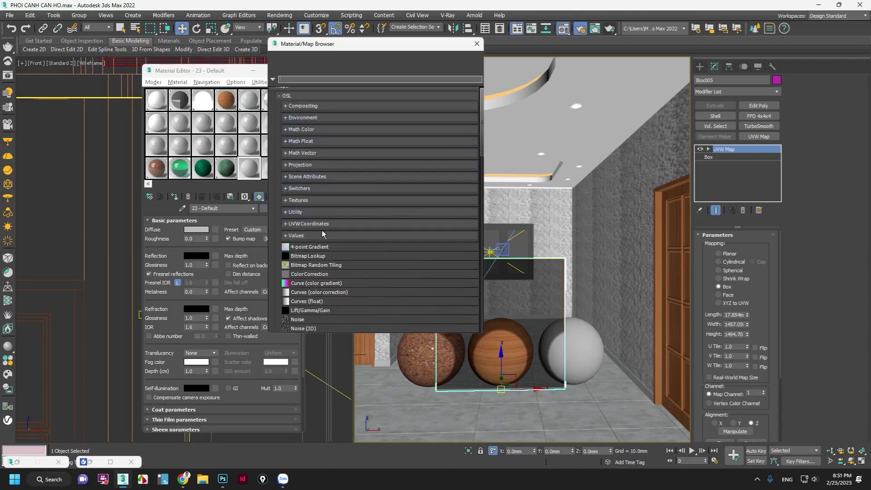
pyautogui.scroll(-2, 352, 271)
pyautogui.scroll(-1, 350, 272)
pyautogui.scroll(-1, 350, 272)
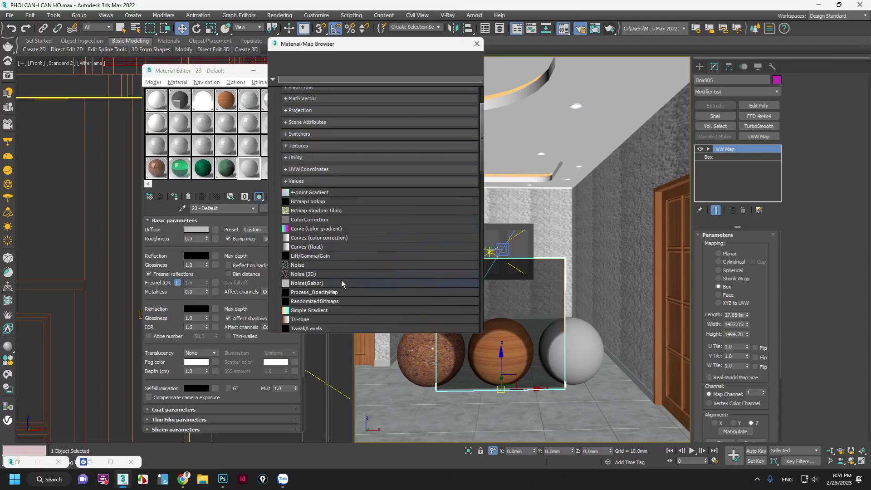
pyautogui.scroll(-3, 336, 286)
pyautogui.scroll(-2, 330, 293)
pyautogui.scroll(-2, 322, 293)
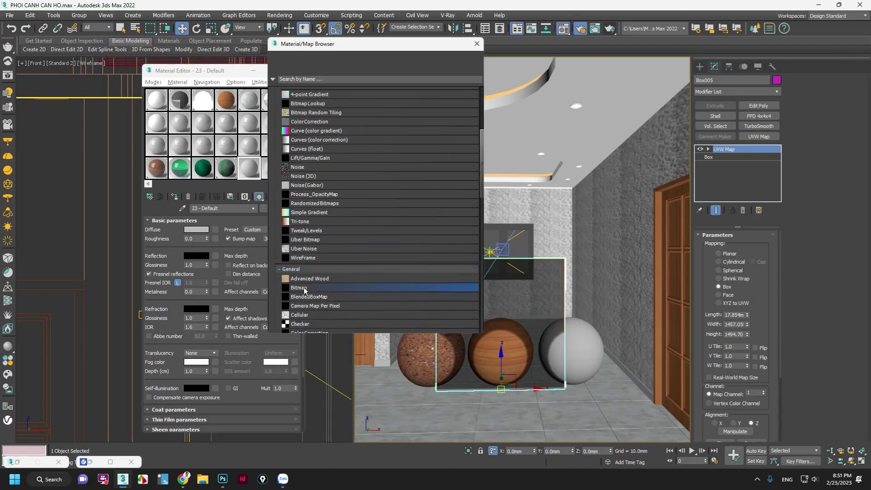
pyautogui.doubleClick(309, 287)
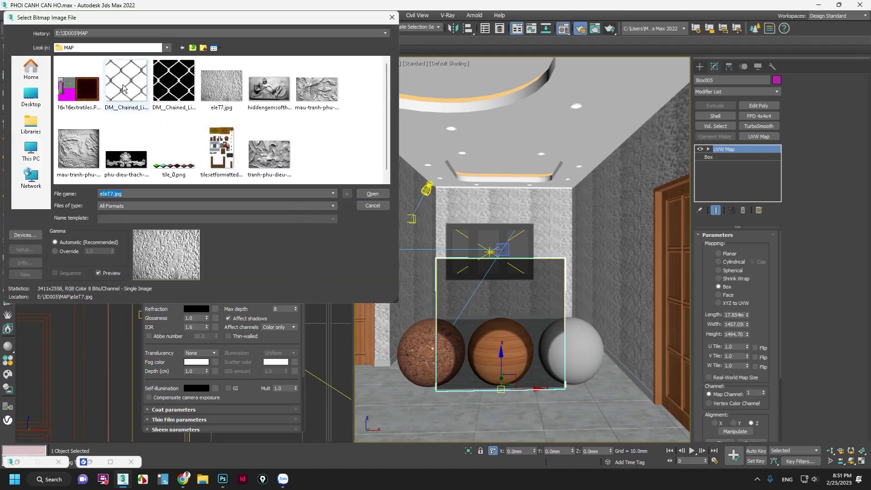
pyautogui.click(122, 84)
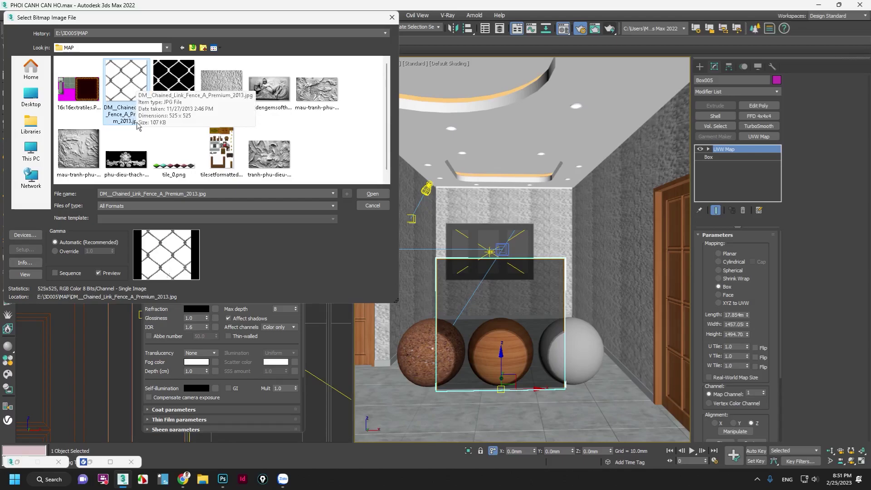
pyautogui.rightClick(117, 87)
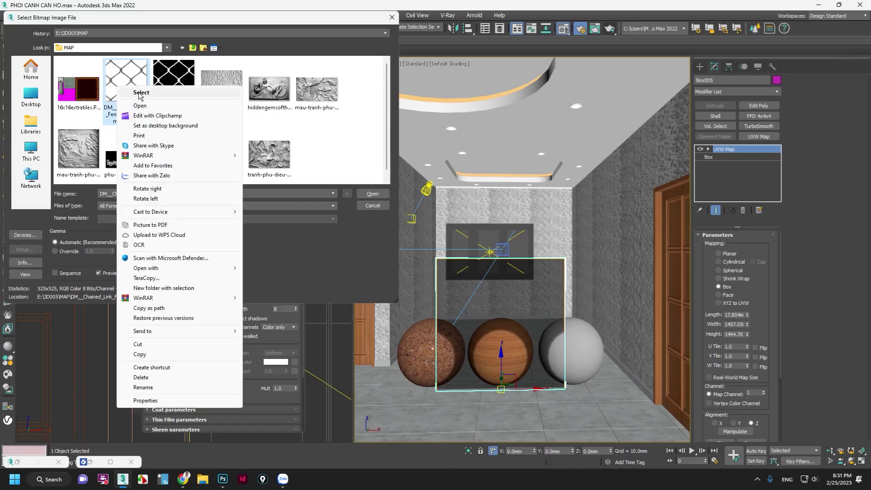
pyautogui.click(146, 106)
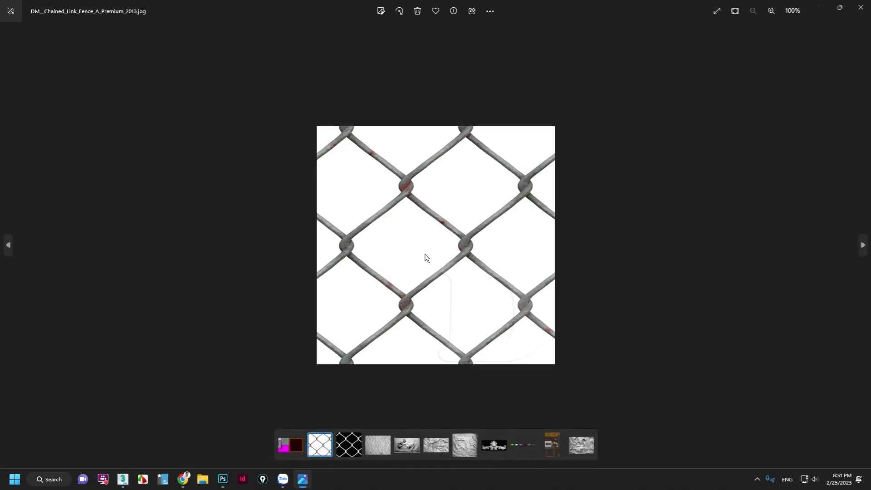
pyautogui.click(860, 7)
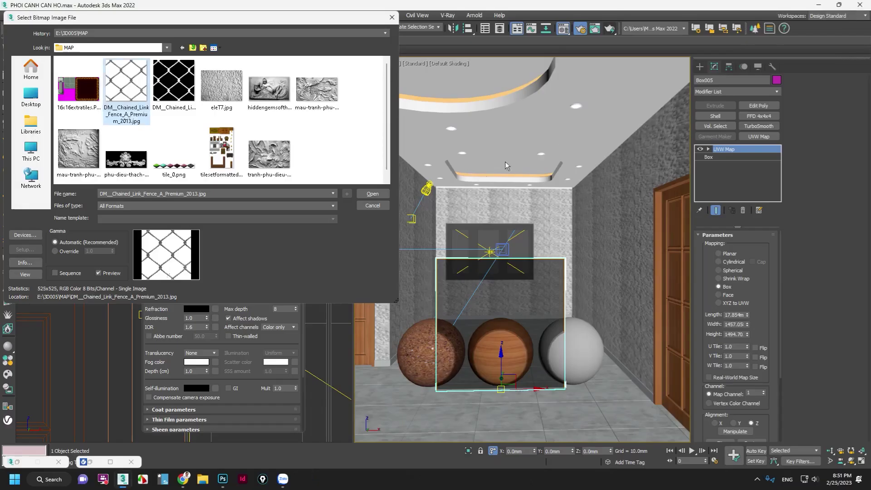
# Load the fence image as diffuse, show it in the viewport, and render to check the box.
pyautogui.click(372, 194)
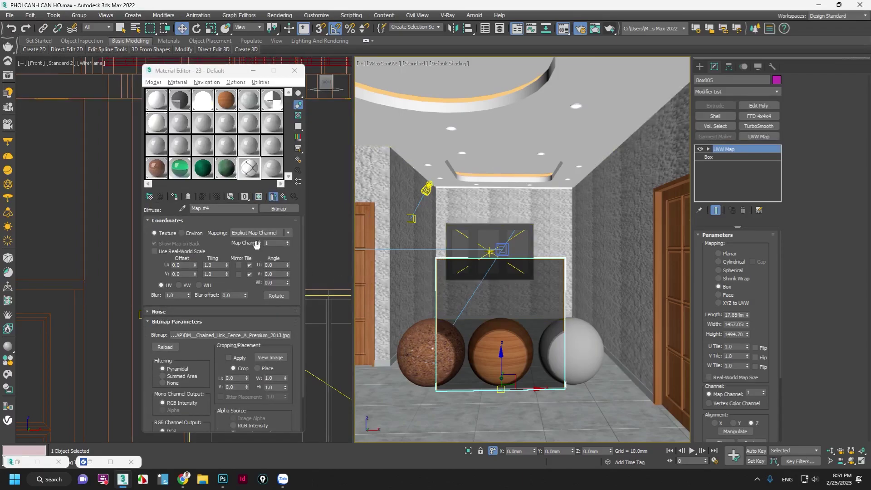
pyautogui.click(175, 197)
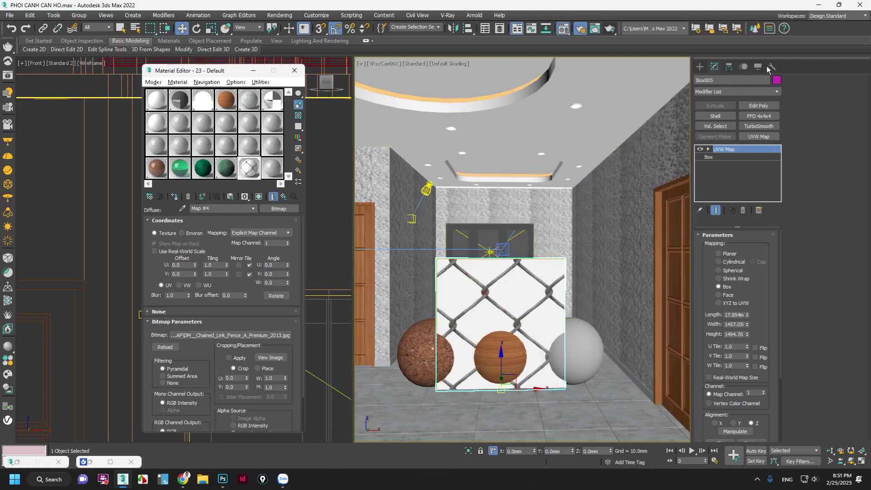
pyautogui.click(611, 29)
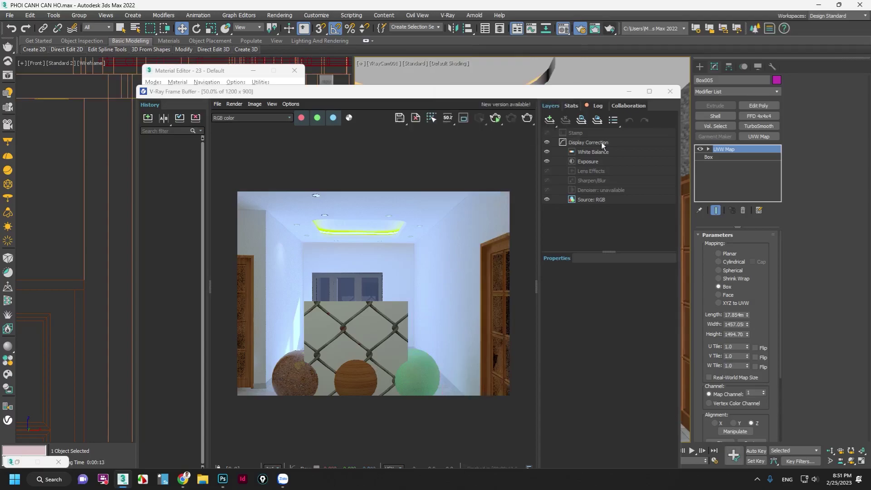
pyautogui.click(255, 74)
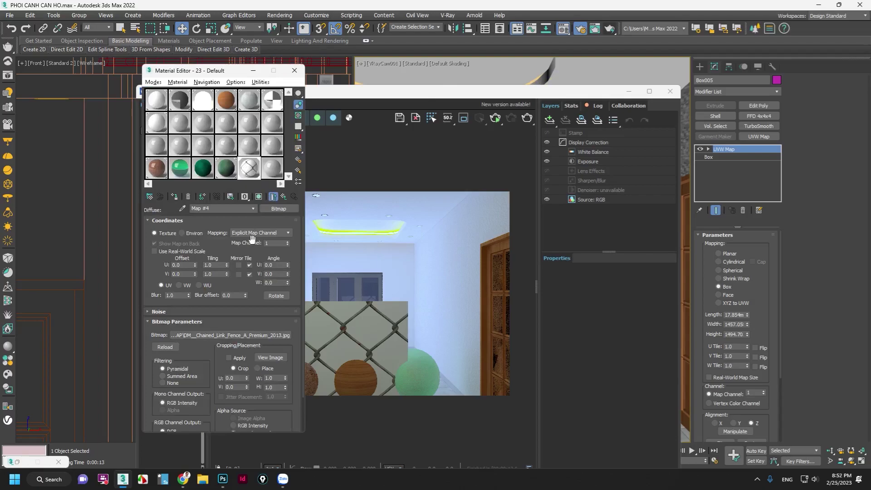
pyautogui.click(283, 196)
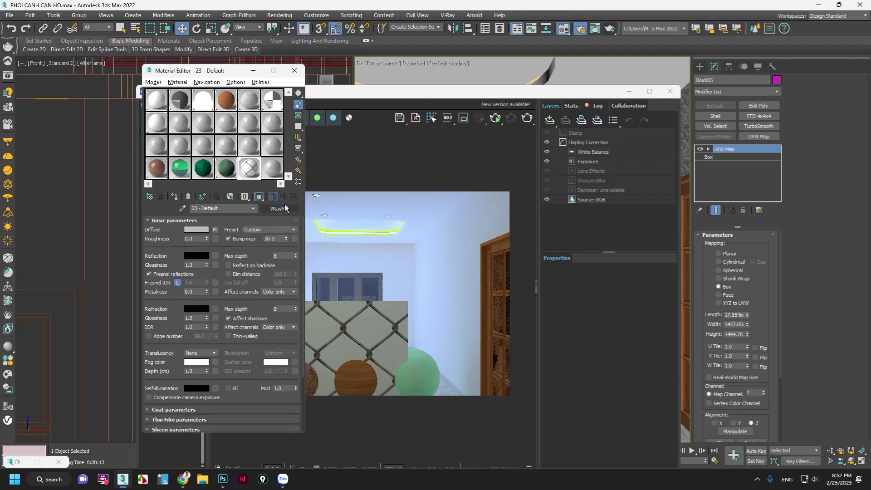
# Load DM_Chained_Link_Fence_A_Premium_OPACITY.jpg as a Bitmap in material 23's Opacity slot.
pyautogui.click(148, 216)
pyautogui.click(156, 323)
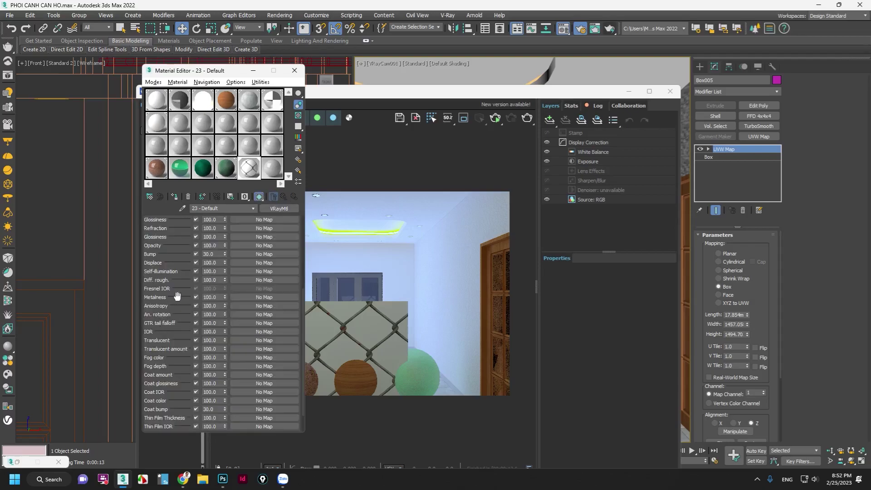
pyautogui.click(258, 245)
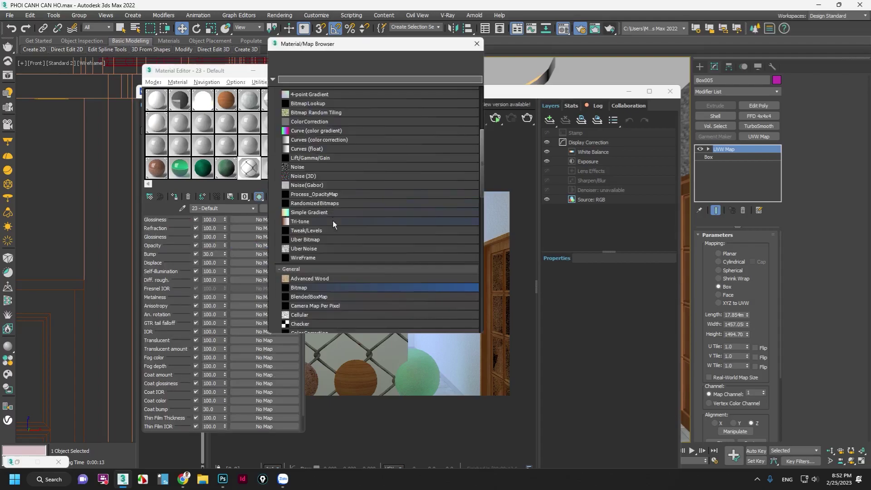
pyautogui.doubleClick(303, 291)
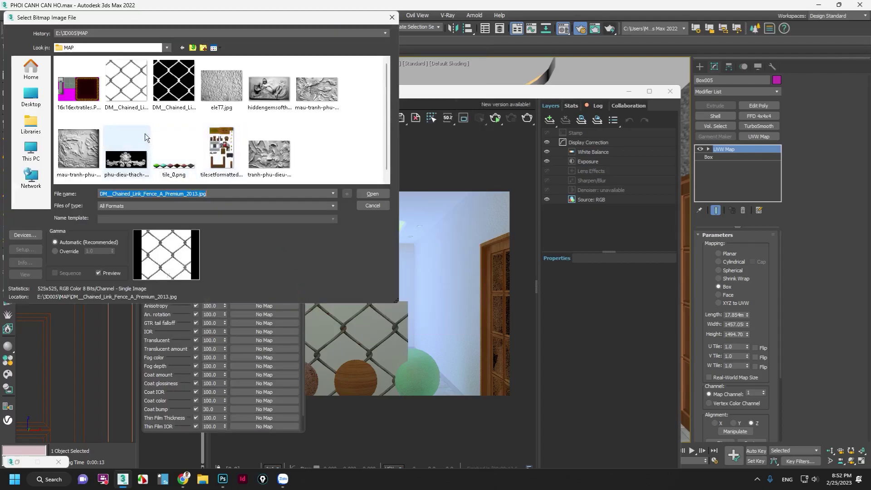
pyautogui.click(170, 84)
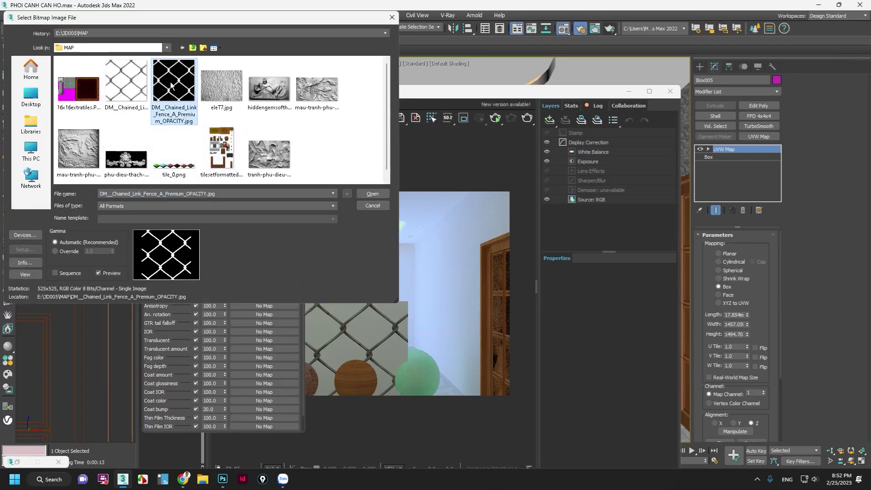
pyautogui.moveTo(174, 80)
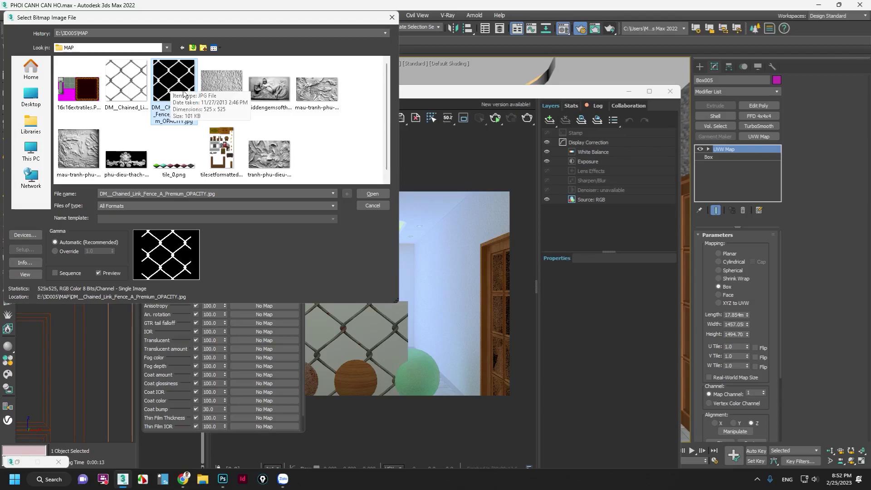
pyautogui.rightClick(168, 88)
pyautogui.click(197, 107)
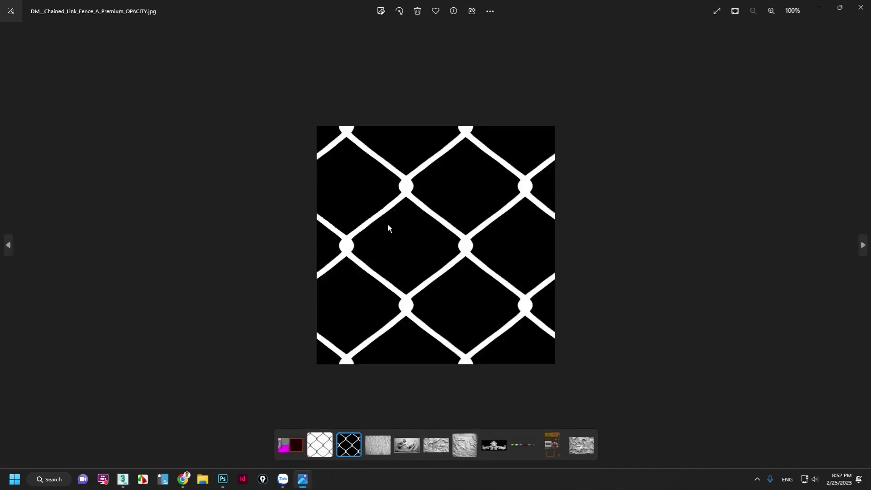
pyautogui.click(860, 7)
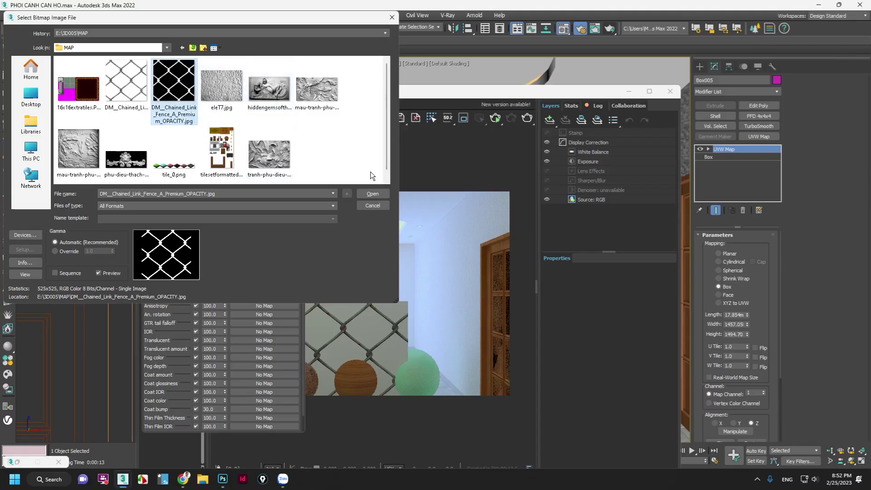
pyautogui.click(378, 194)
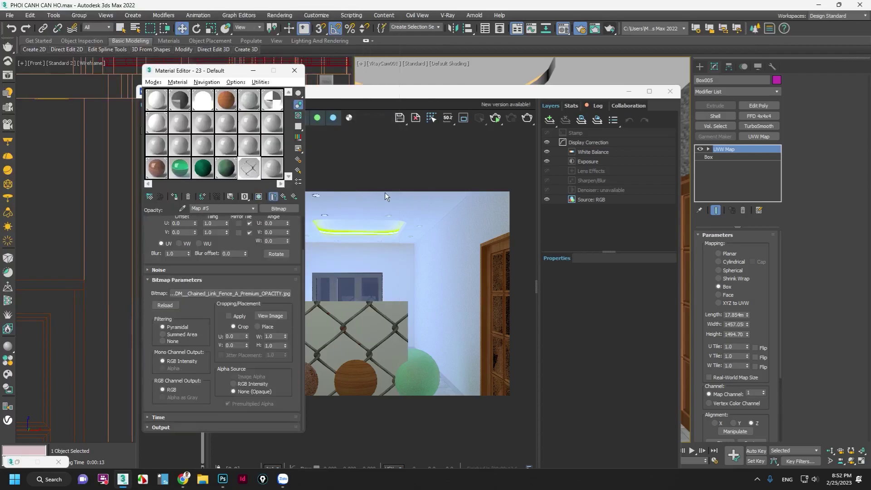
pyautogui.doubleClick(250, 170)
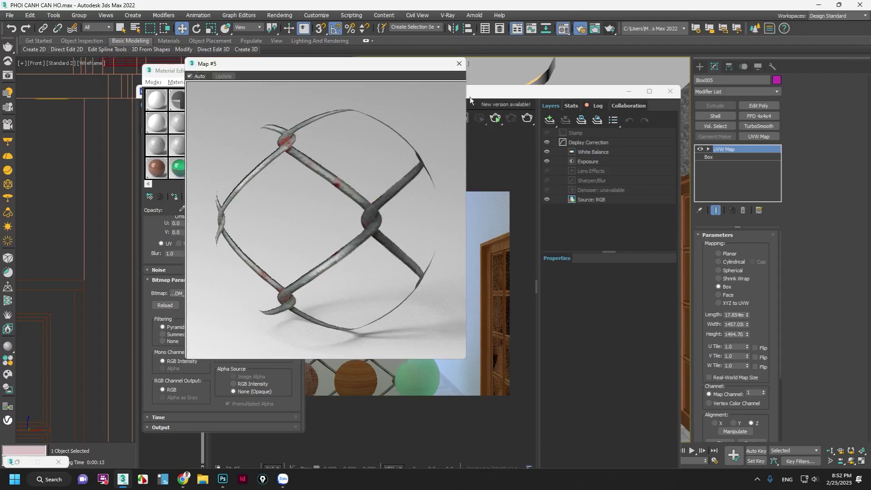
pyautogui.click(459, 63)
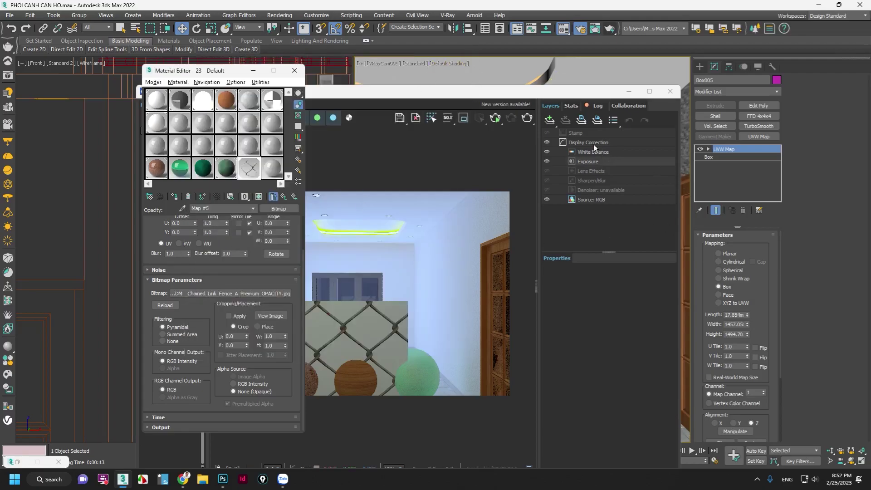
# Render the see-through chain-link fence box in V-Ray, then minimize the frame buffer.
pyautogui.click(526, 118)
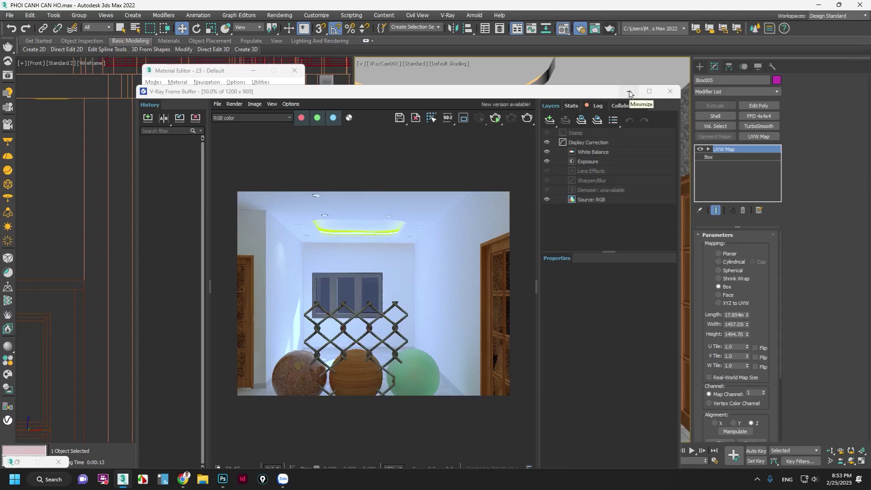
pyautogui.click(629, 94)
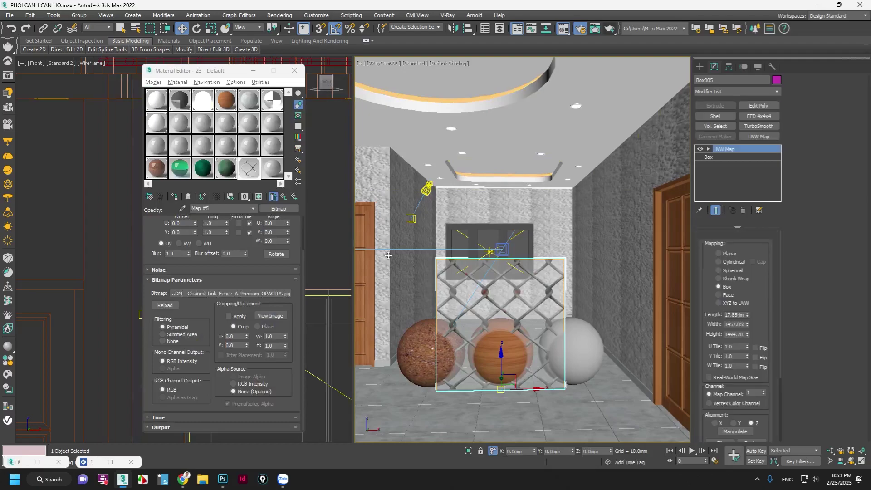
# Create VRayMtl 24 with a white diffuse colour in a new slot and assign it to the box.
pyautogui.click(272, 168)
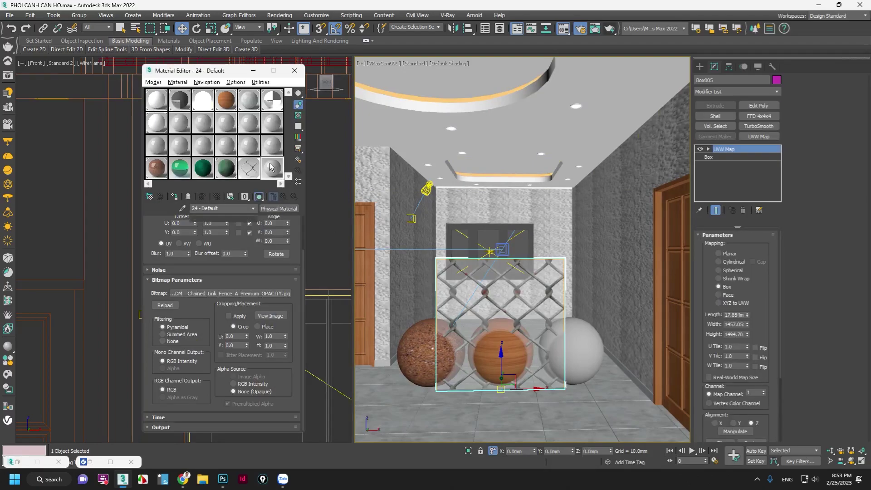
pyautogui.click(275, 208)
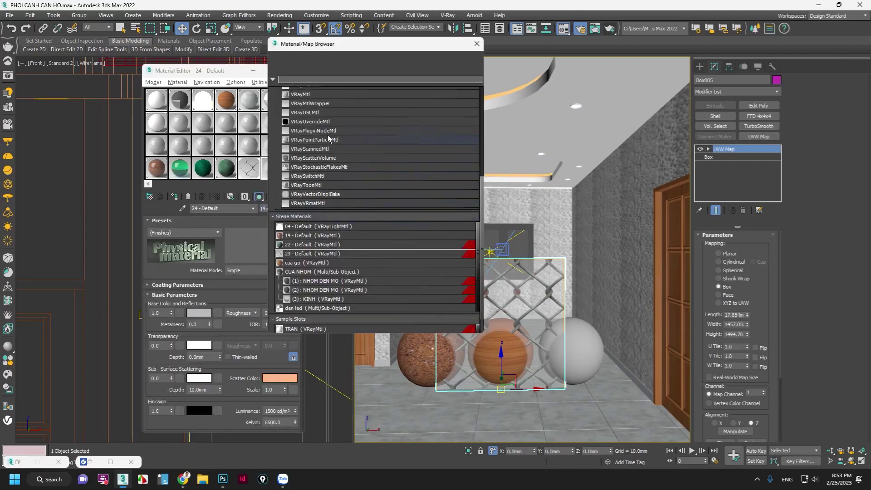
pyautogui.doubleClick(301, 94)
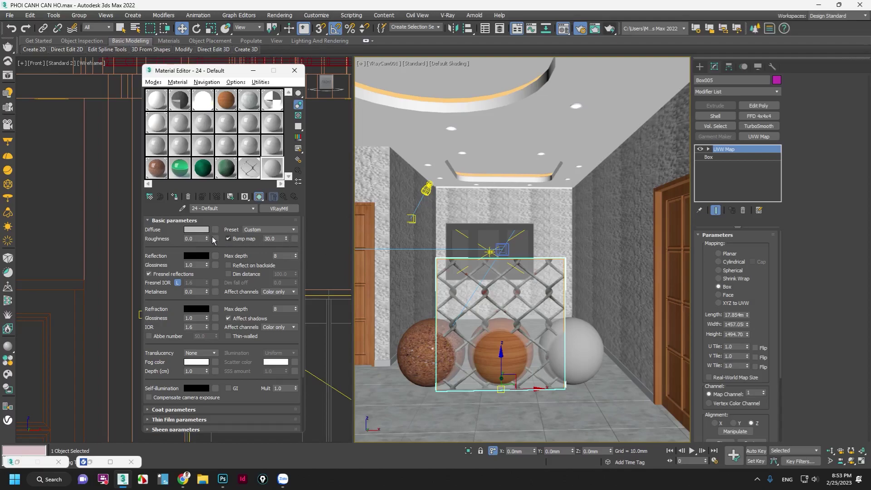
pyautogui.click(196, 229)
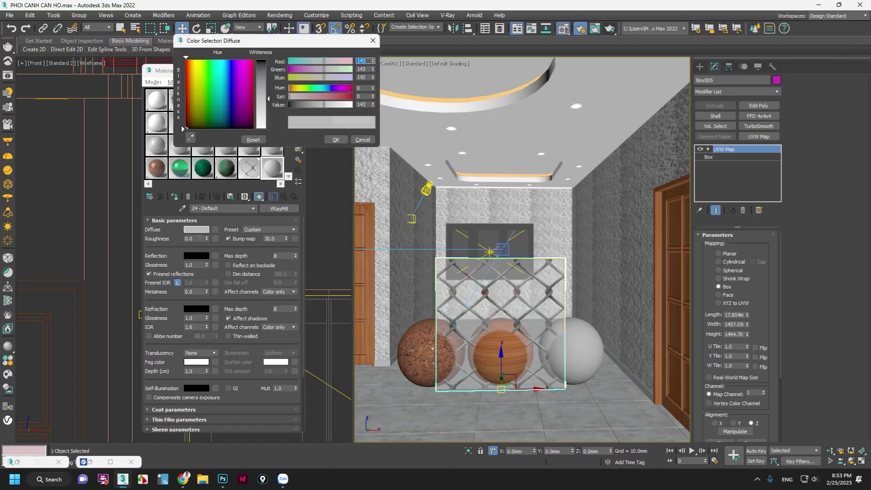
pyautogui.click(339, 140)
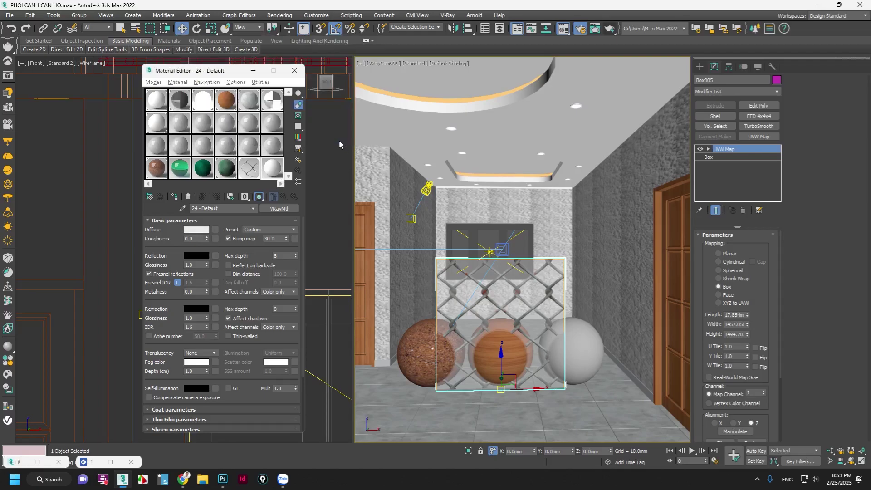
pyautogui.click(175, 196)
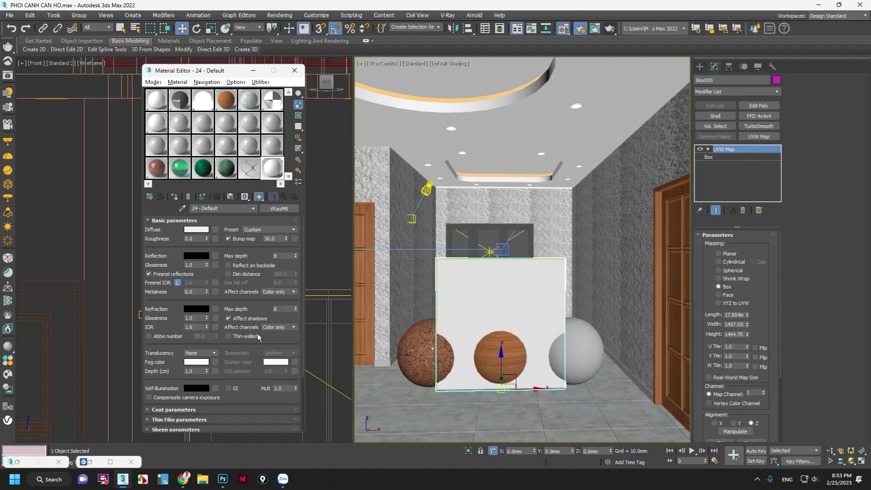
# Put mau-tranh-phu-dieu-thach-cao-02.jpg as a Bitmap in material 24's Displace slot, shown in viewport.
pyautogui.click(150, 220)
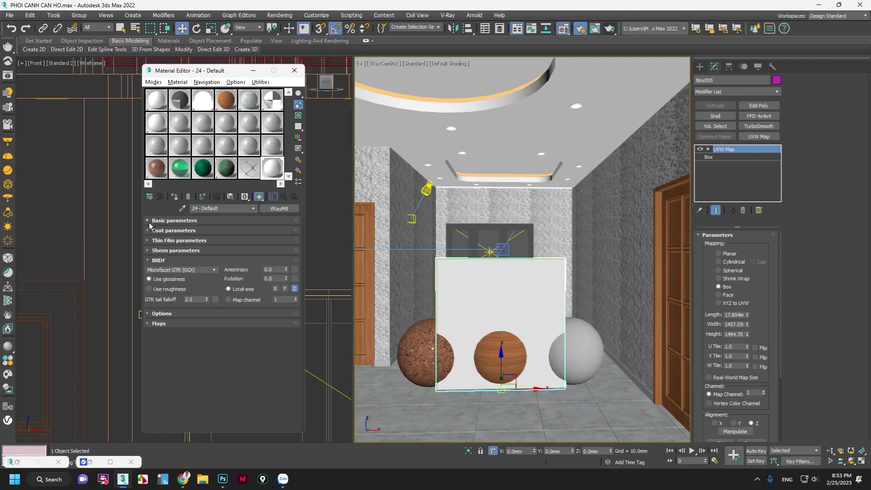
pyautogui.click(153, 324)
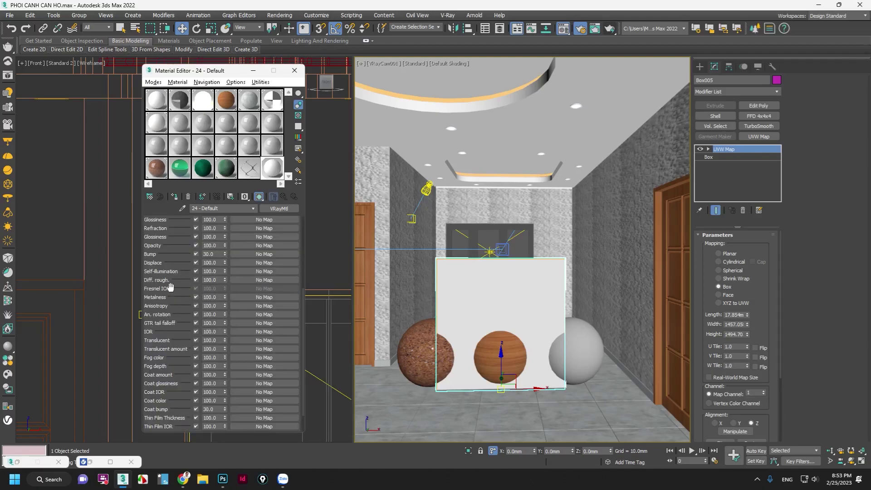
pyautogui.click(273, 271)
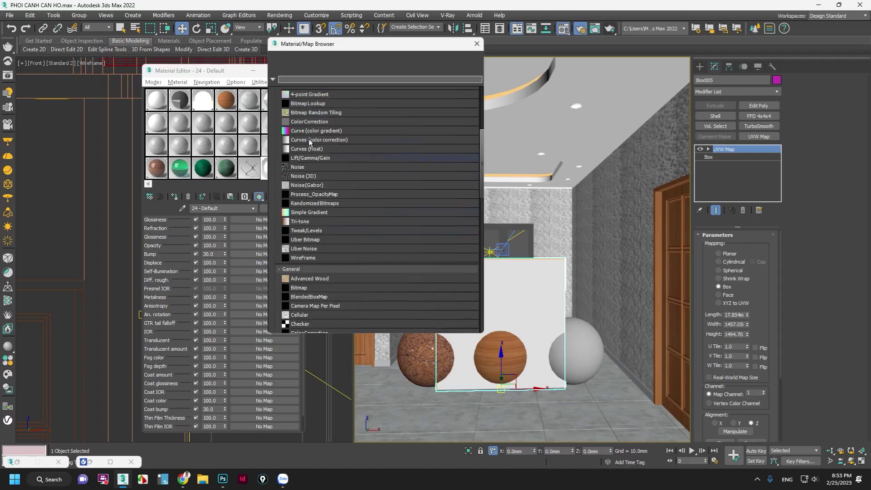
pyautogui.doubleClick(303, 287)
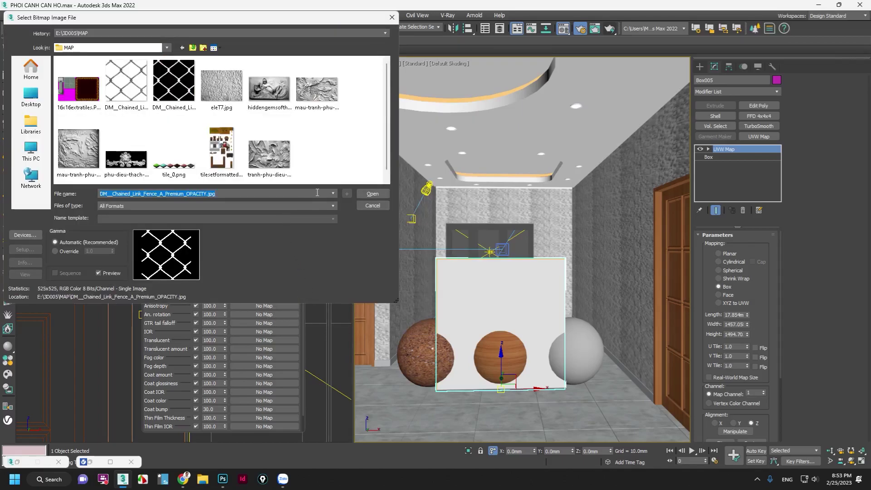
pyautogui.click(320, 91)
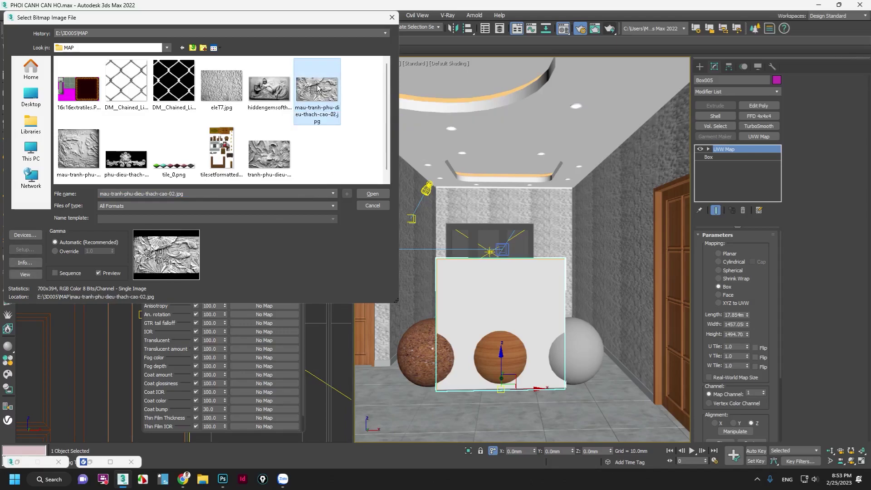
pyautogui.click(375, 194)
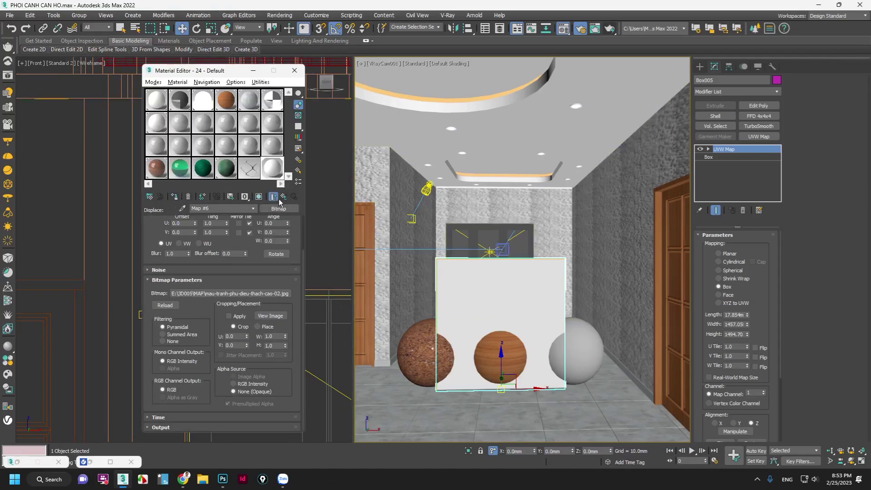
pyautogui.click(258, 196)
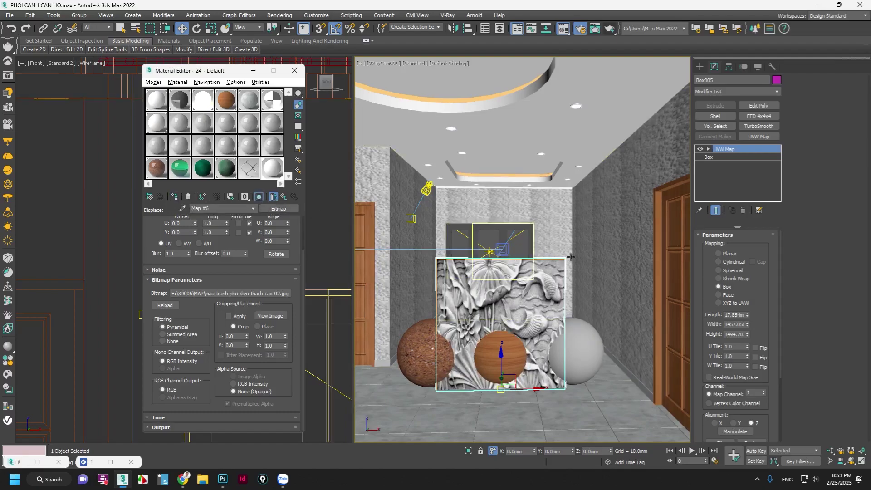
pyautogui.click(539, 281)
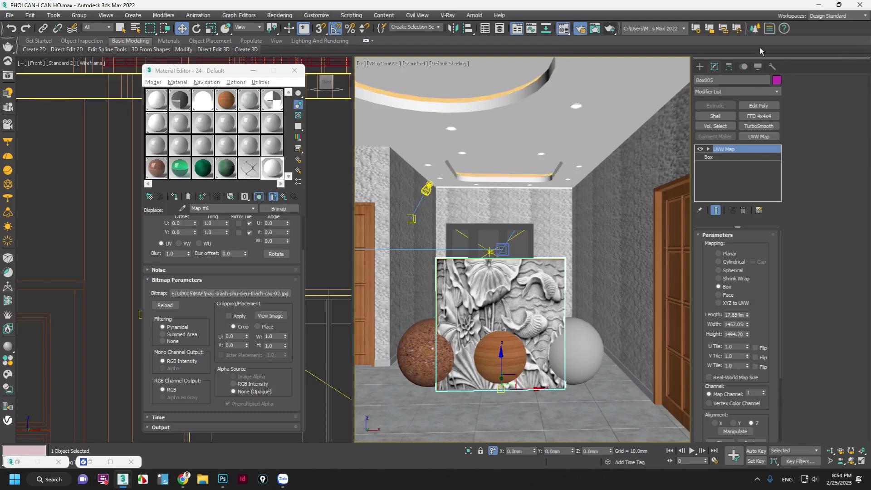
# Render the camera view in V-Ray to check the box's relief, then reopen the material's Maps rollout.
pyautogui.click(610, 30)
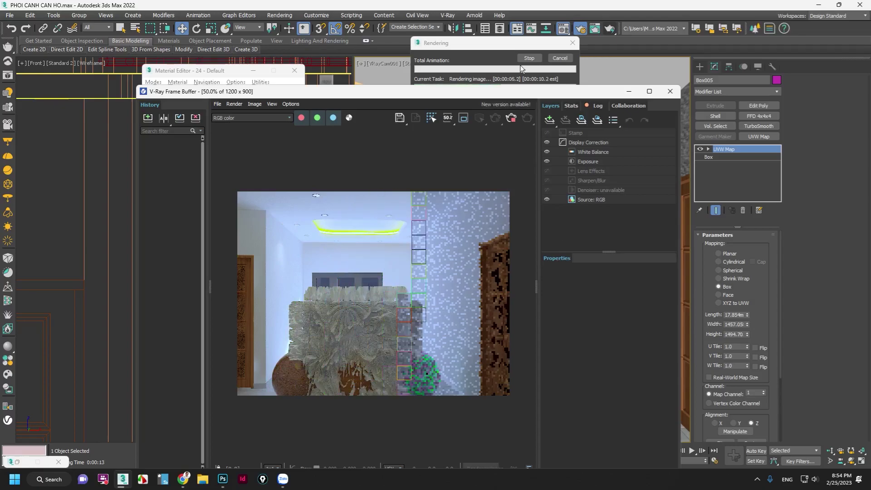
pyautogui.click(503, 59)
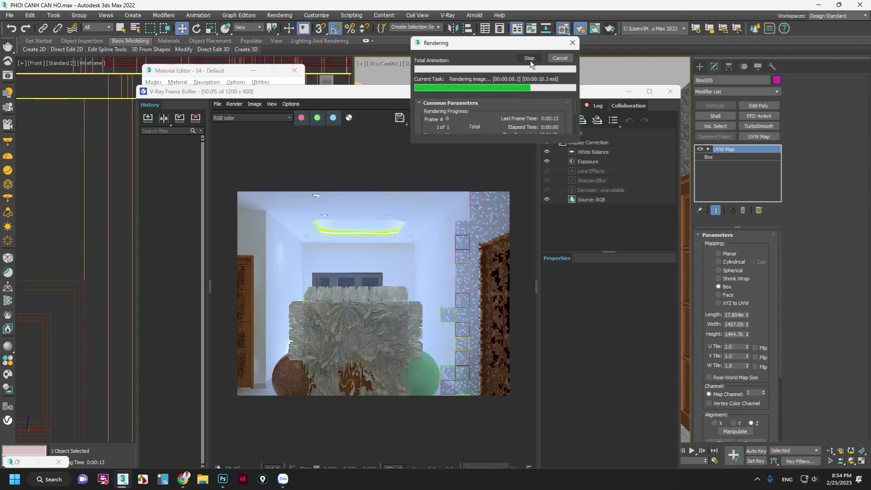
pyautogui.click(211, 74)
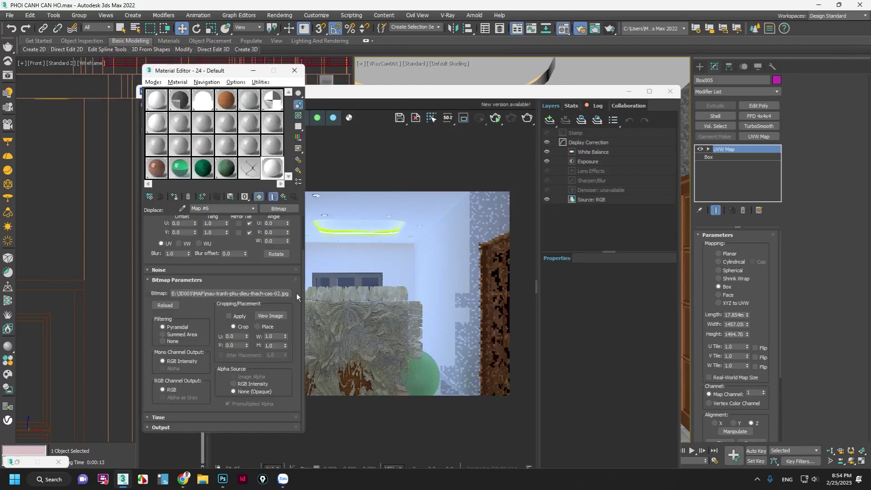
pyautogui.click(281, 198)
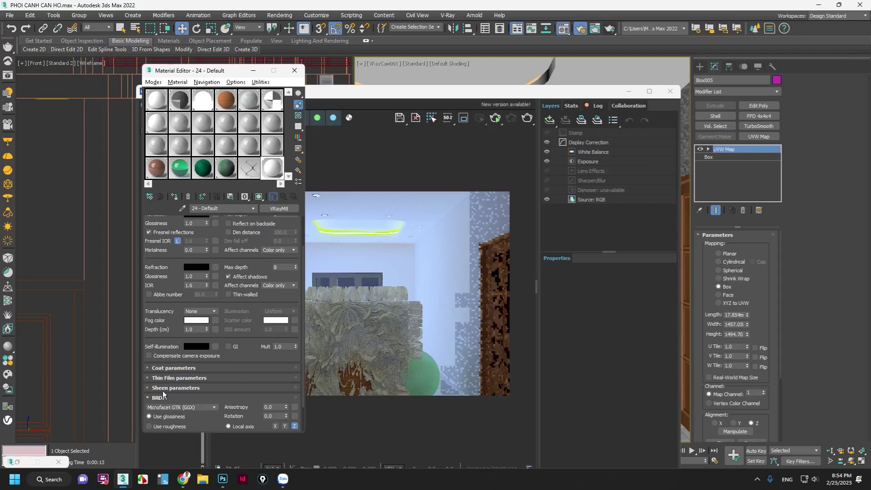
pyautogui.scroll(-2, 170, 366)
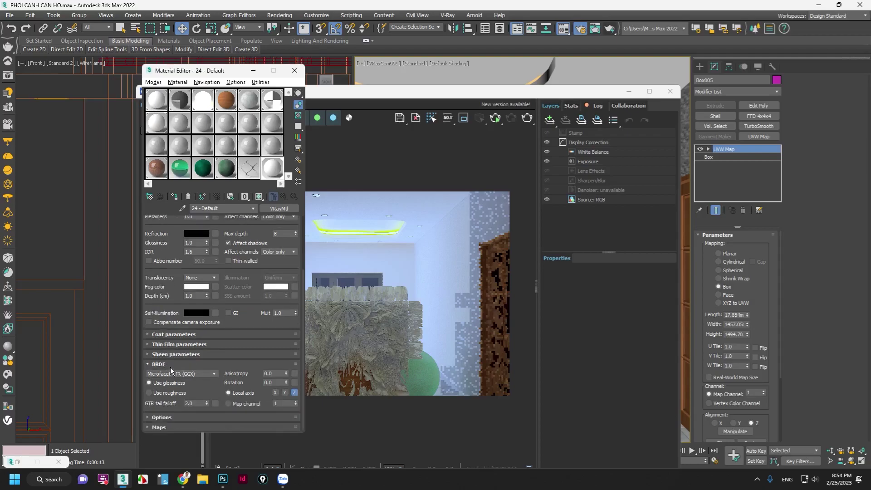
pyautogui.click(158, 426)
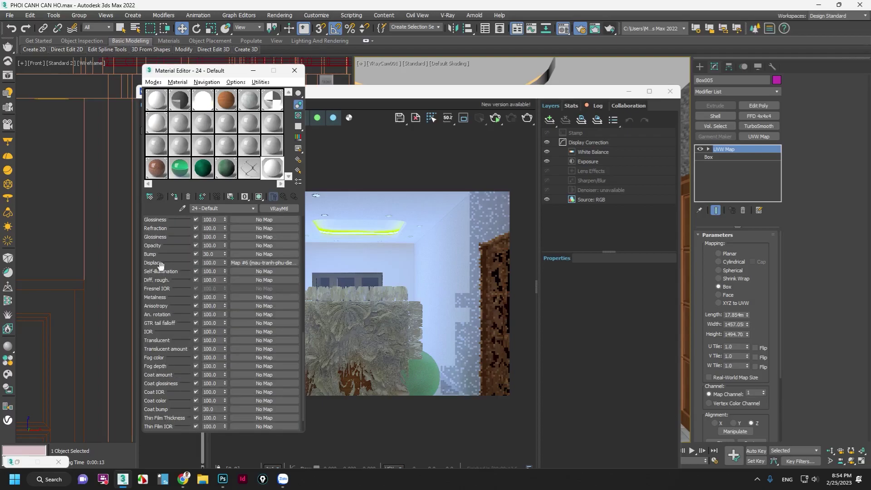
# Set the box material's Displace amount to 5.0 and re-render the scene in V-Ray.
pyautogui.click(216, 262)
pyautogui.write('5.0')
pyautogui.press('Return')
pyautogui.click(531, 119)
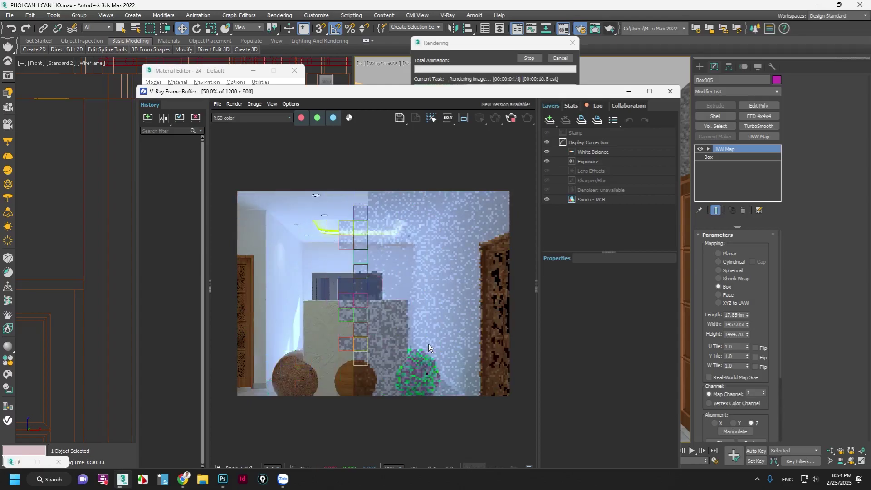
# Zoom in and out of the V-Ray Frame Buffer to inspect the subtle floral emboss.
pyautogui.scroll(2, 358, 357)
pyautogui.scroll(2, 358, 357)
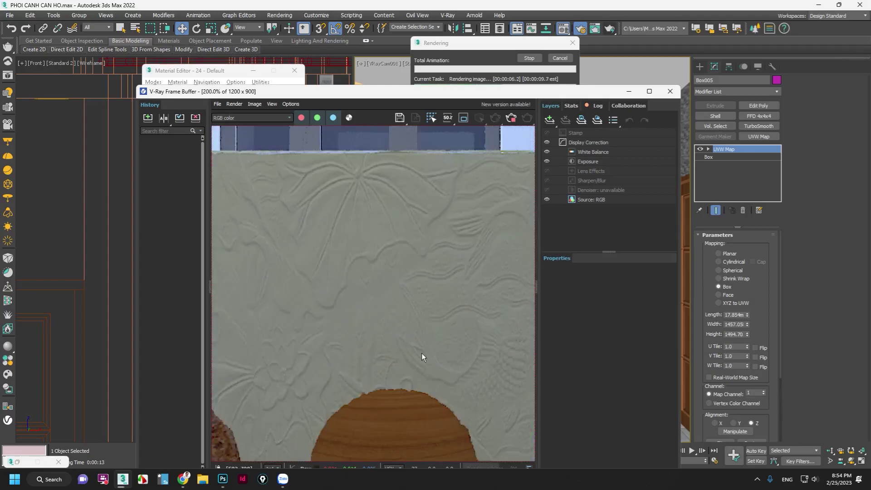
pyautogui.scroll(-2, 352, 262)
pyautogui.scroll(1, 418, 334)
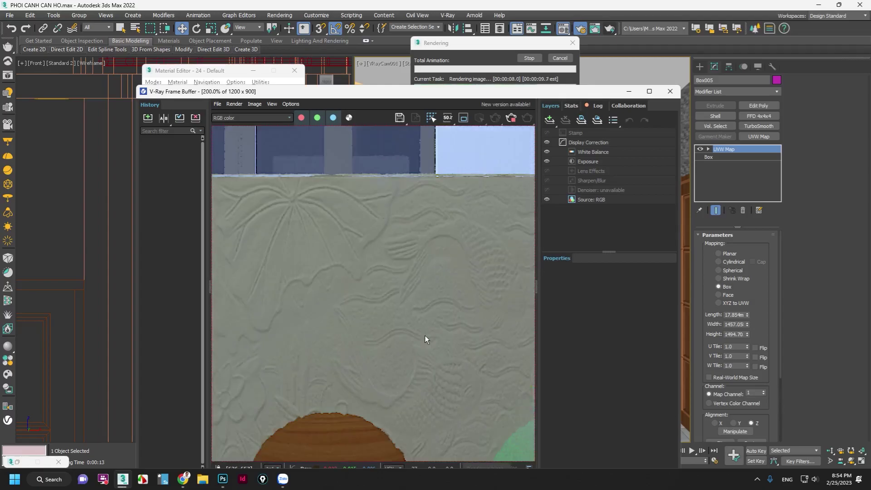
pyautogui.scroll(-1, 424, 336)
pyautogui.scroll(1, 434, 341)
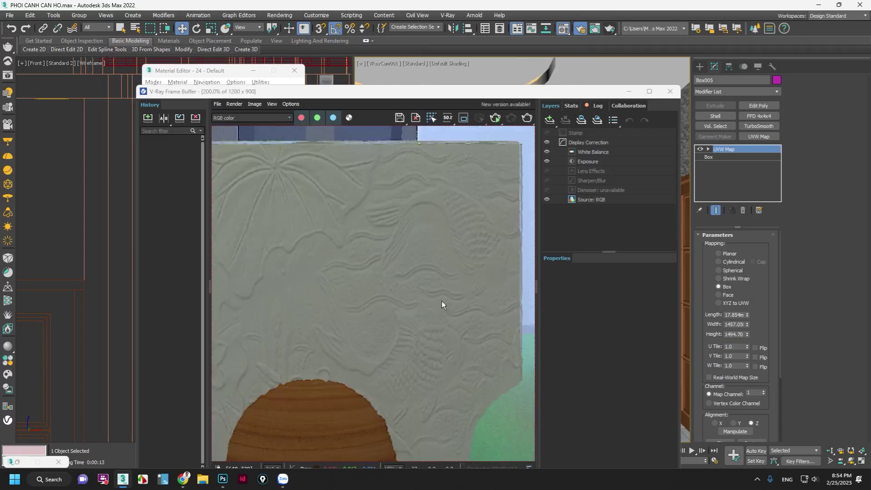
pyautogui.scroll(-1, 418, 274)
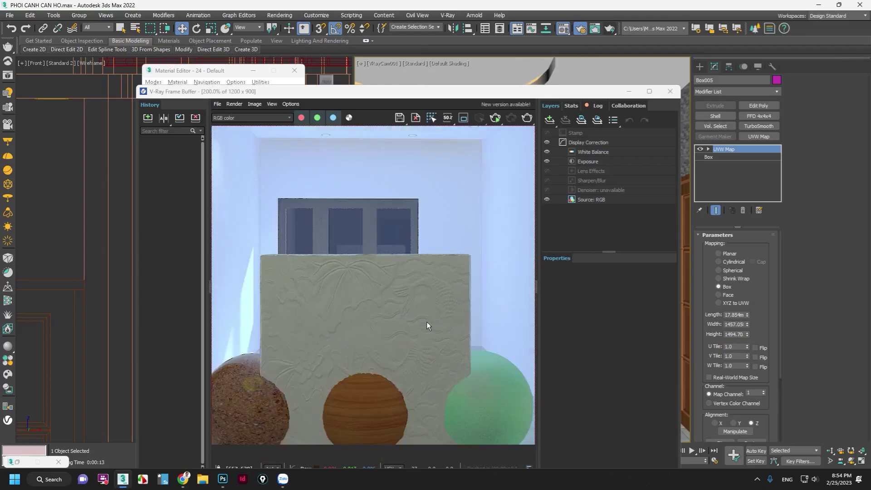
pyautogui.scroll(1, 426, 318)
pyautogui.scroll(-1, 399, 262)
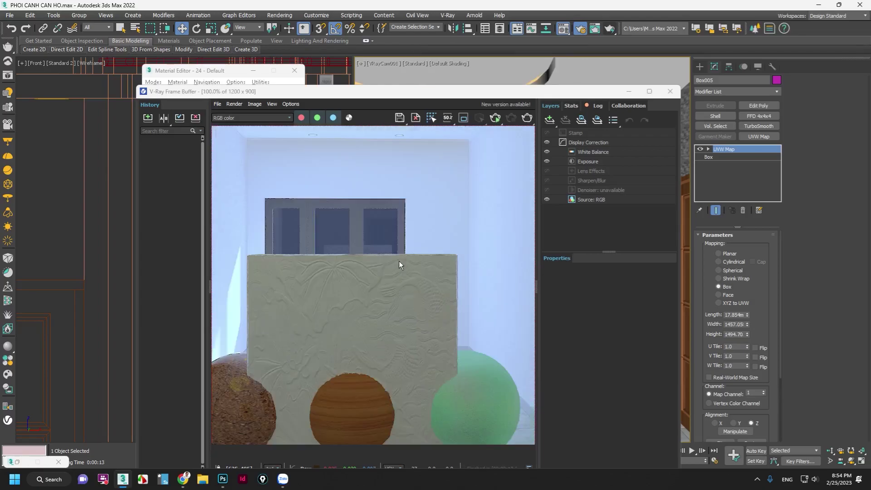